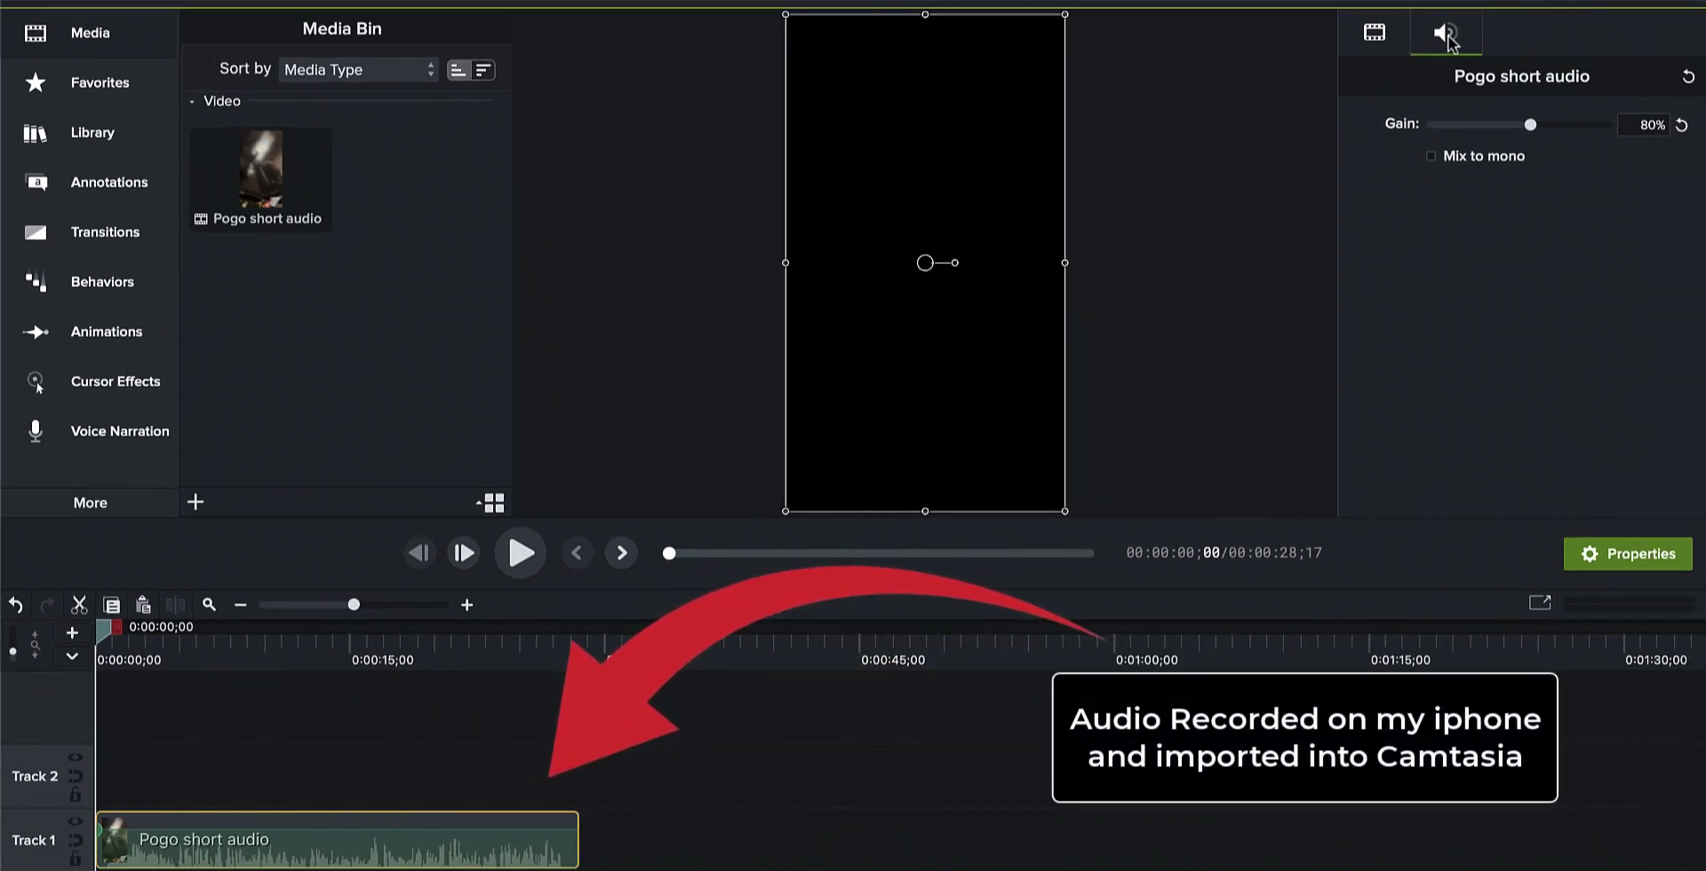
# - Boost the Pogo audio clip's gain from 80% to the 250% maximum and trim its end slightly
pyautogui.moveTo(1530, 125); pyautogui.dragTo(1649, 127)
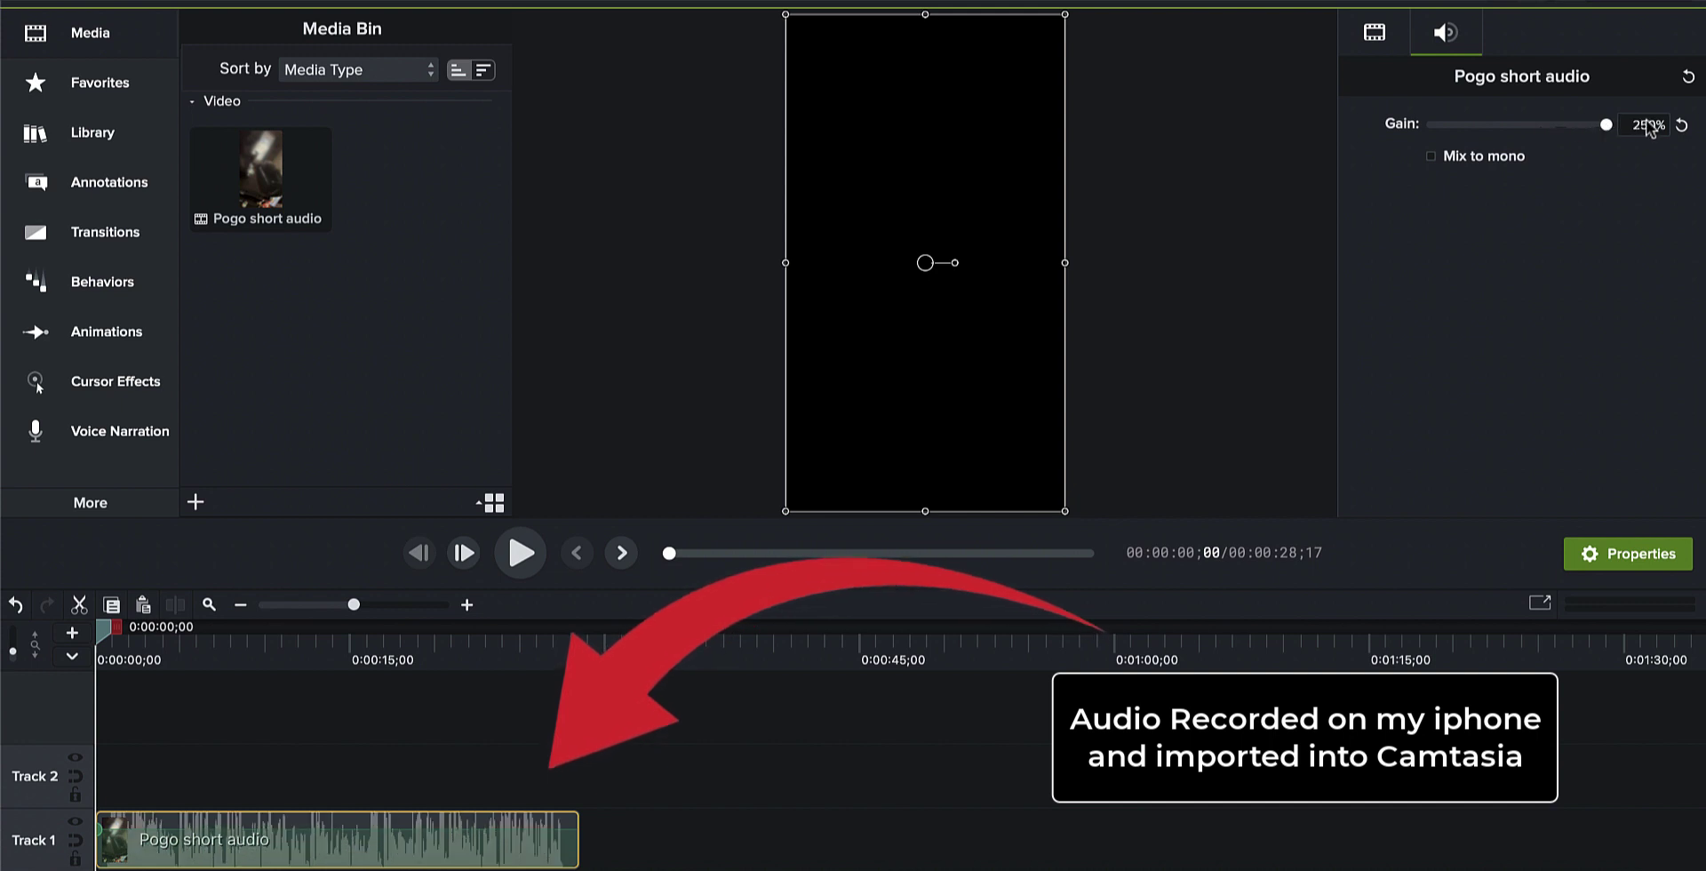
pyautogui.moveTo(579, 849); pyautogui.dragTo(559, 849)
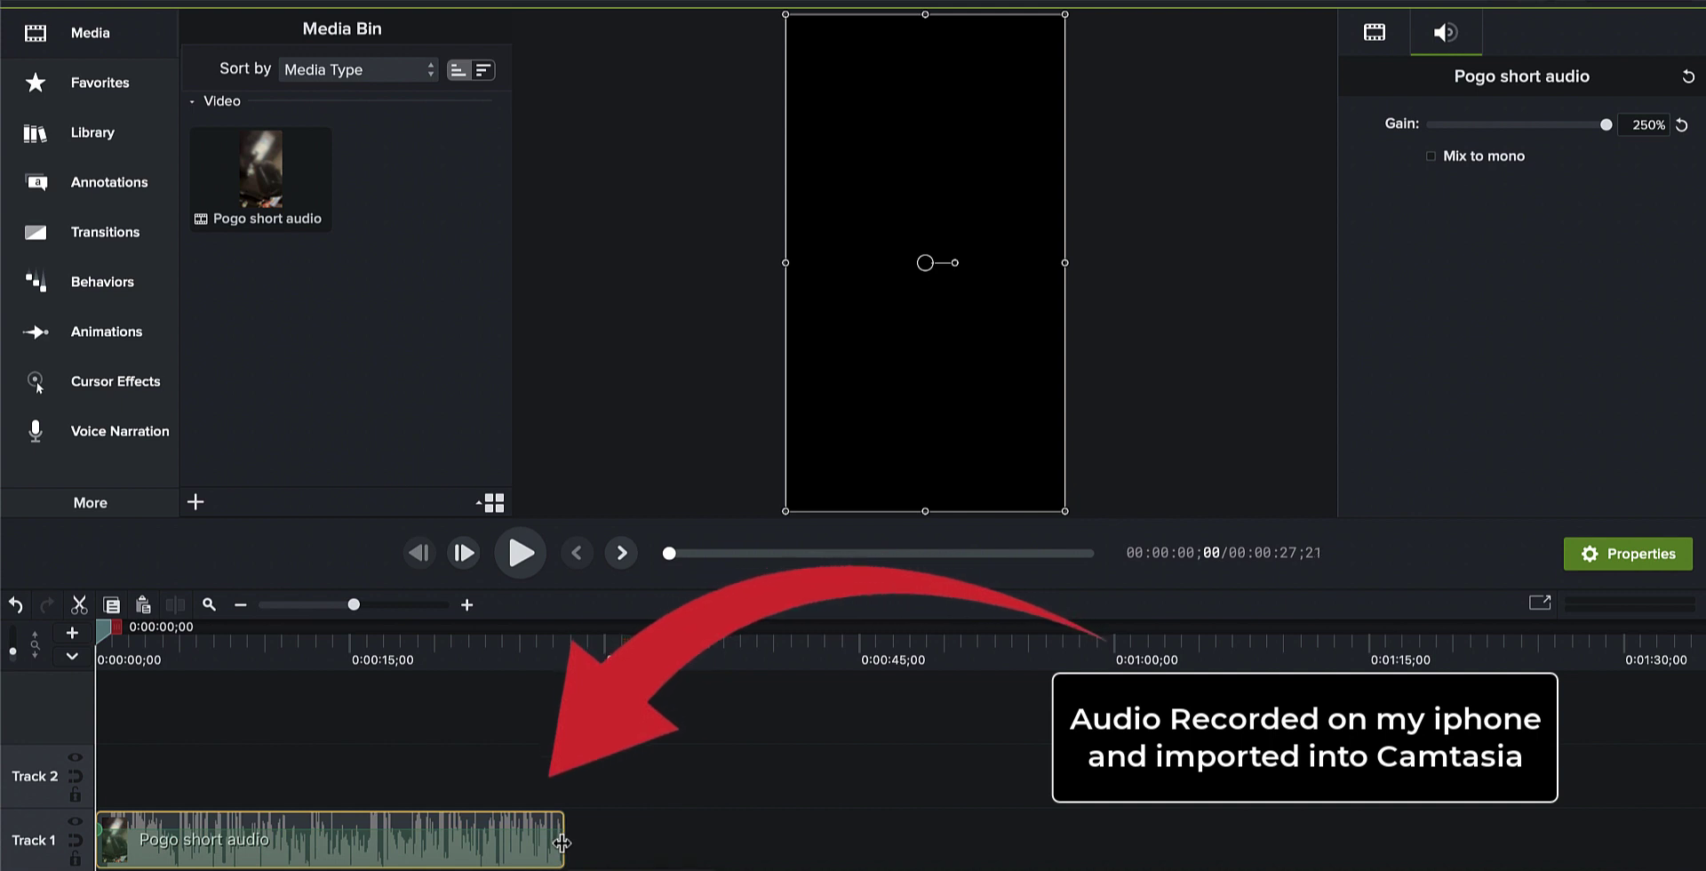
pyautogui.moveTo(564, 843); pyautogui.dragTo(562, 843)
pyautogui.click(603, 399)
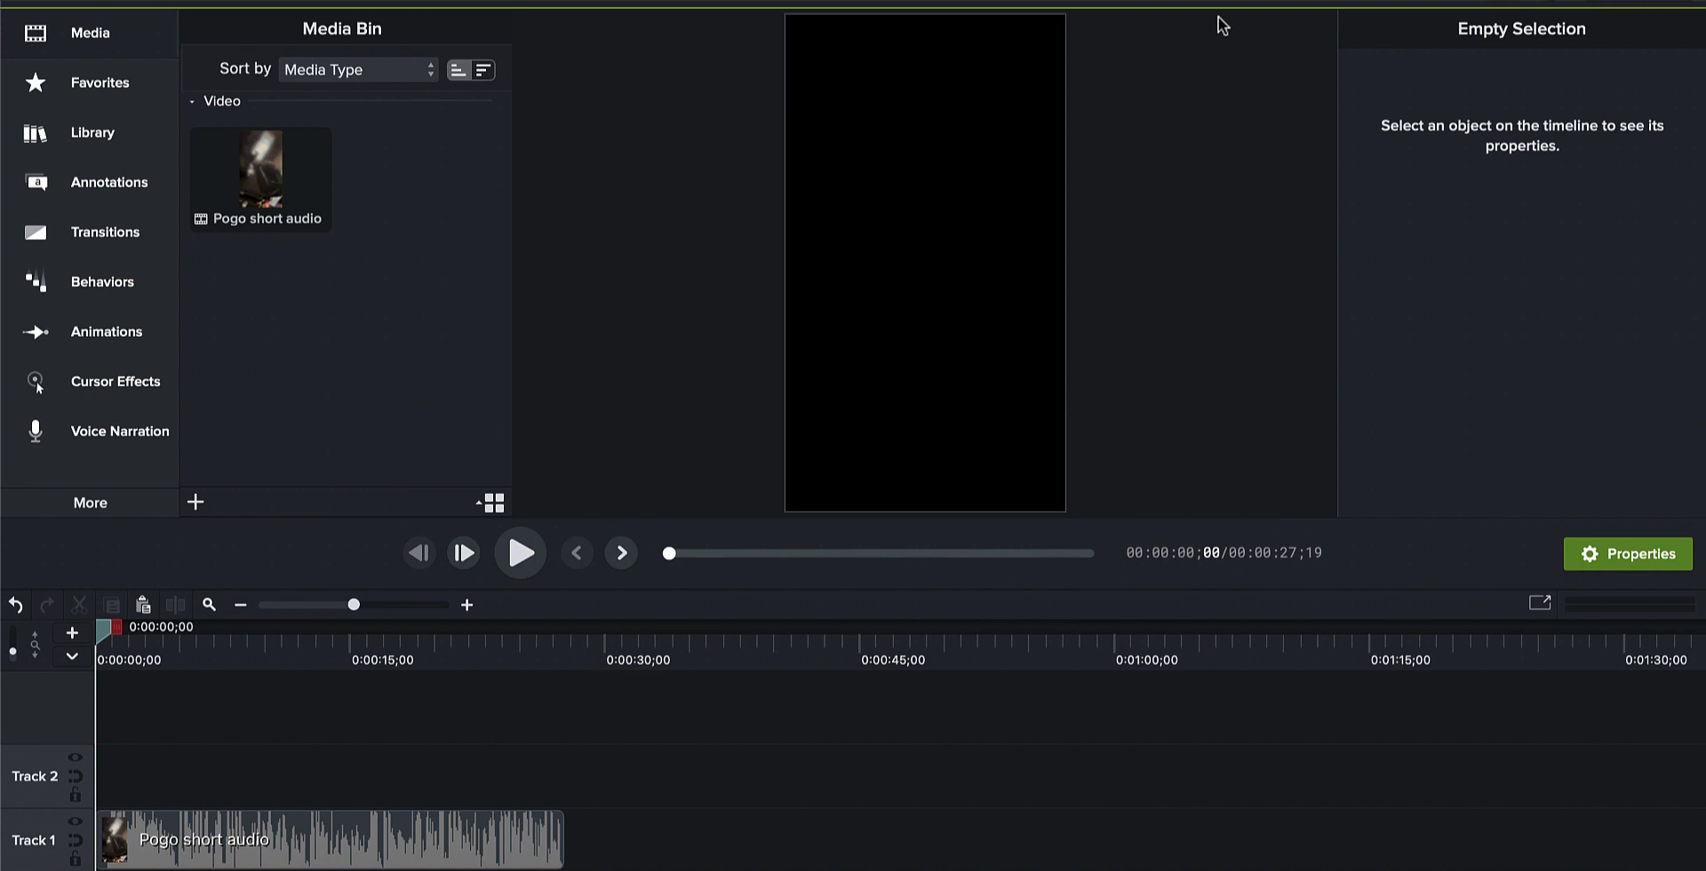
pyautogui.moveTo(1541, 125); pyautogui.dragTo(1645, 125)
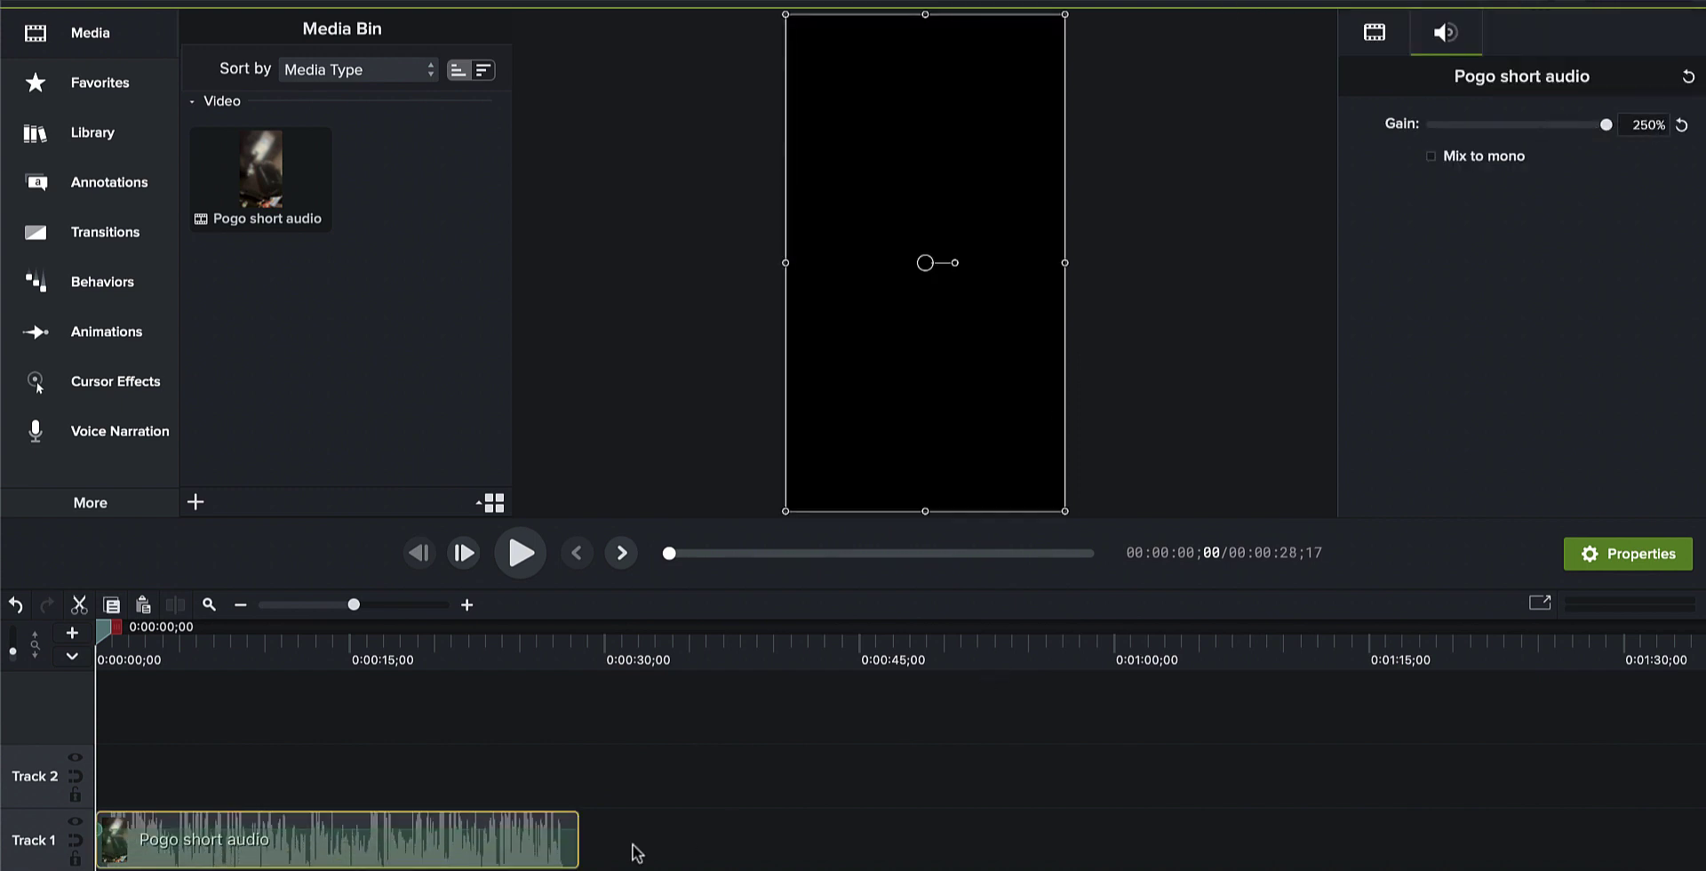
pyautogui.moveTo(574, 849); pyautogui.dragTo(561, 848)
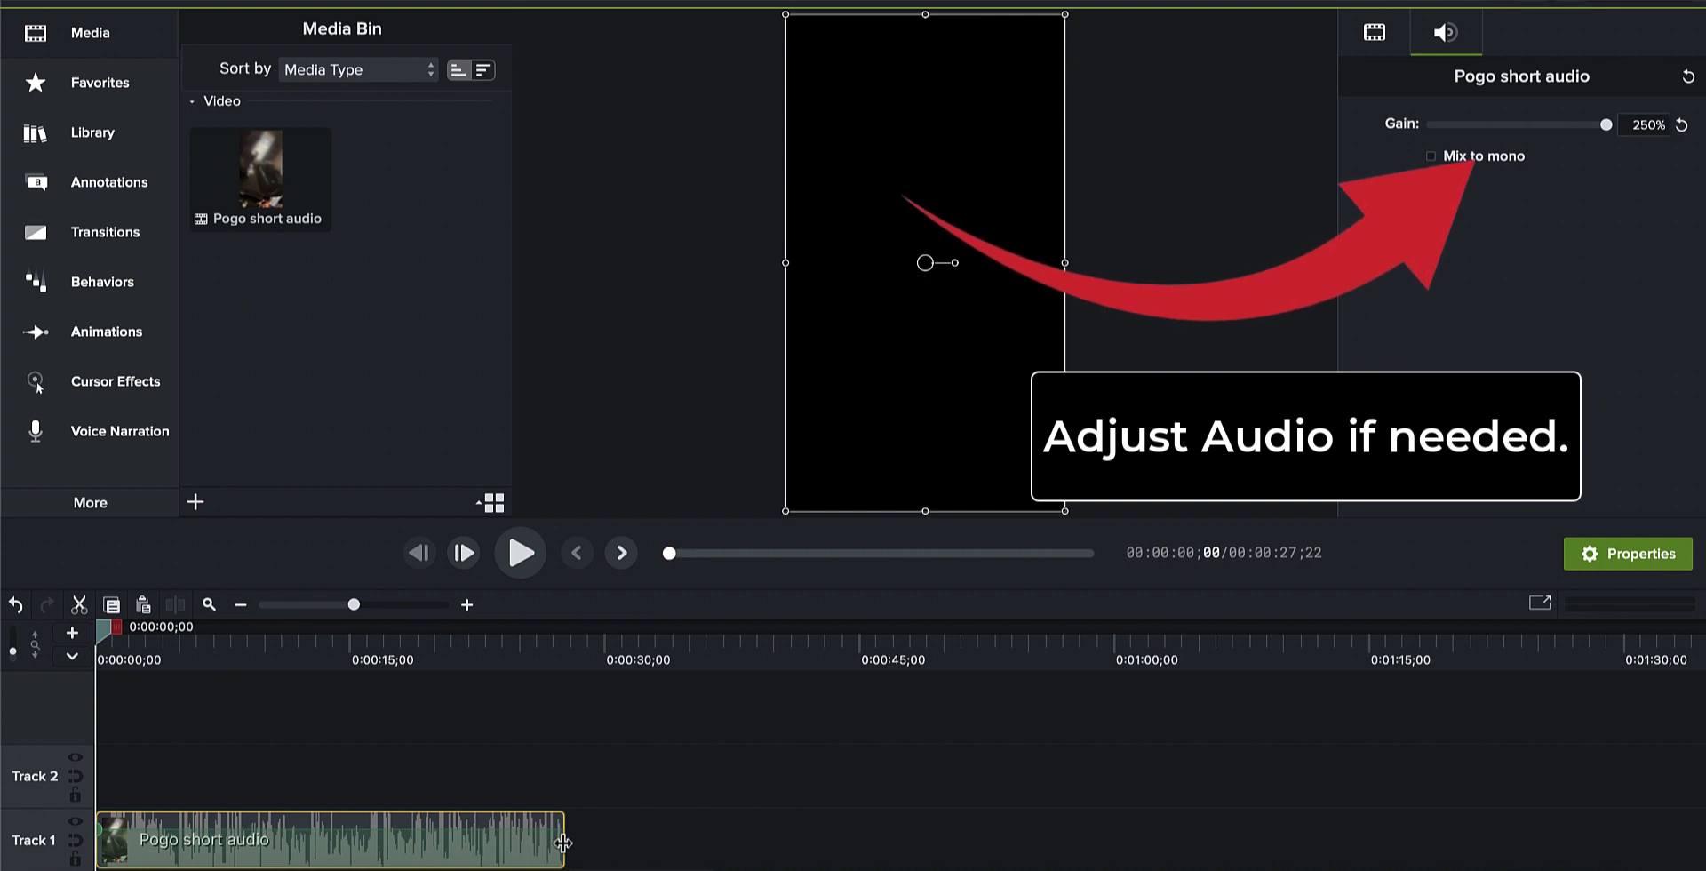
pyautogui.moveTo(563, 843); pyautogui.dragTo(578, 853)
pyautogui.click(603, 391)
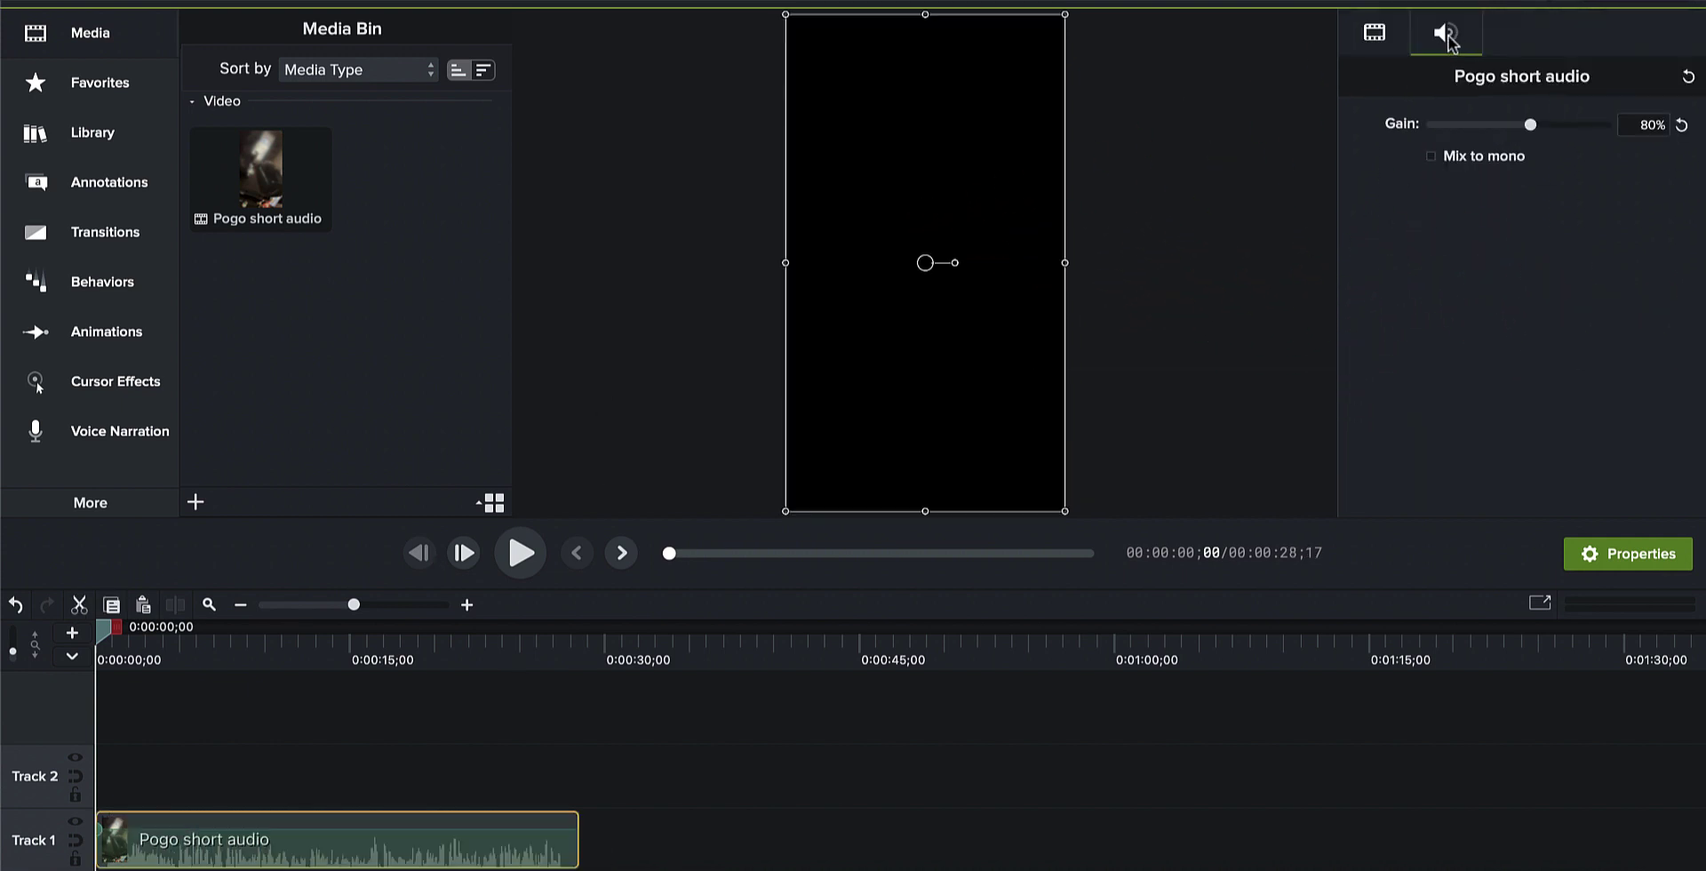
pyautogui.moveTo(1530, 125); pyautogui.dragTo(1645, 124)
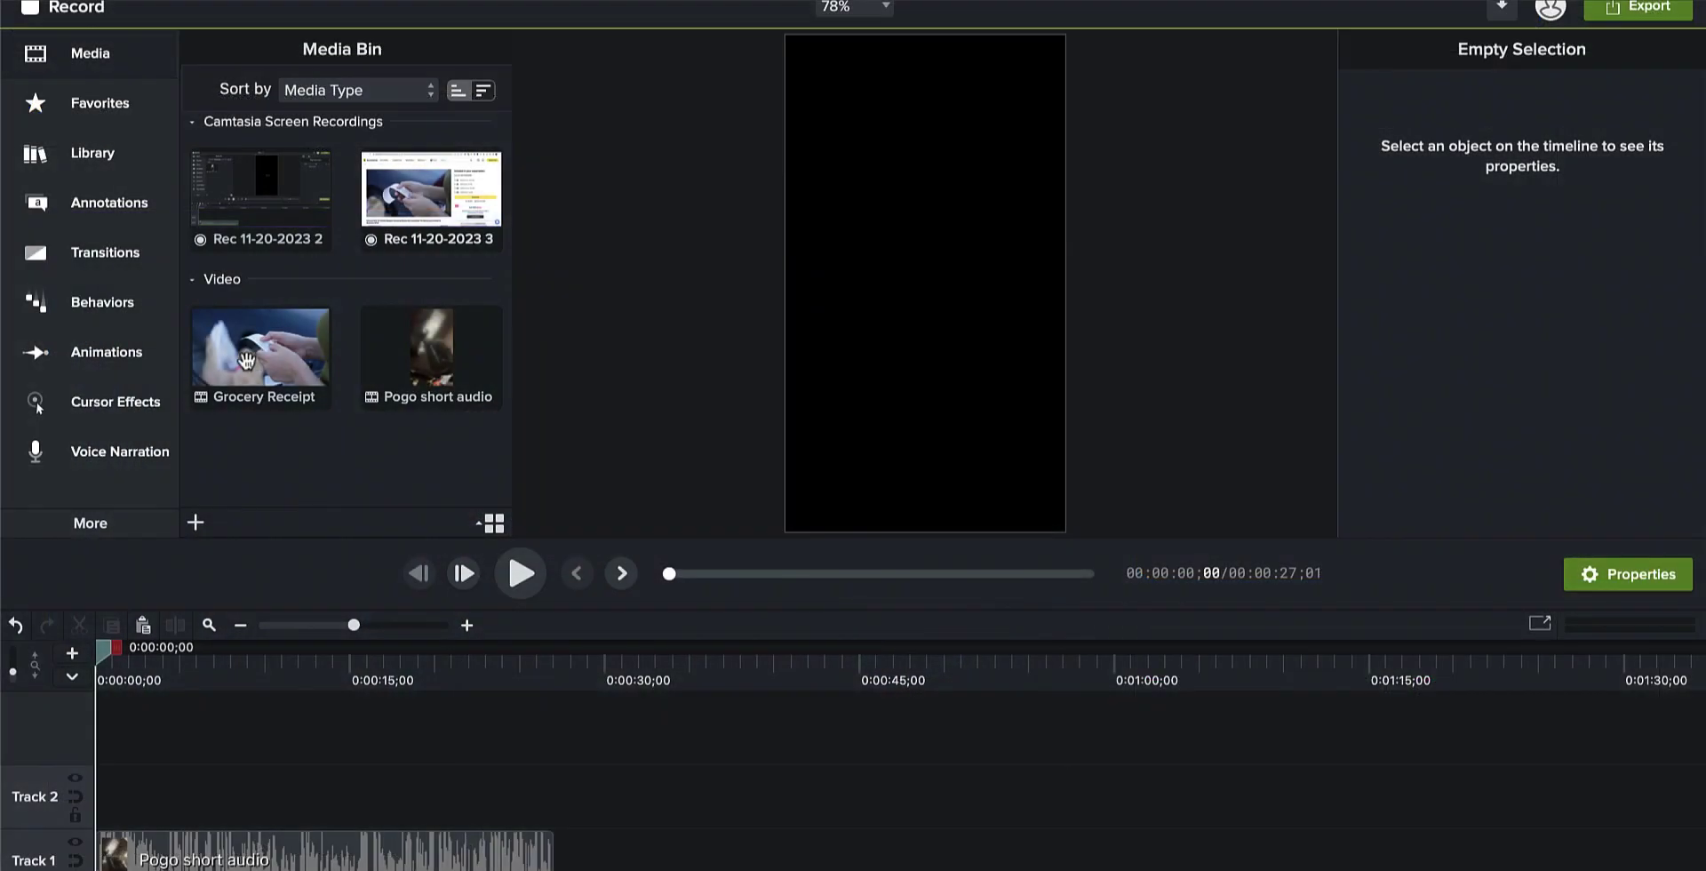
# - Put Grocery Receipt on Track 2, scale it to 100% to fill the vertical frame, and nudge it left
pyautogui.moveTo(242, 360); pyautogui.dragTo(99, 798)
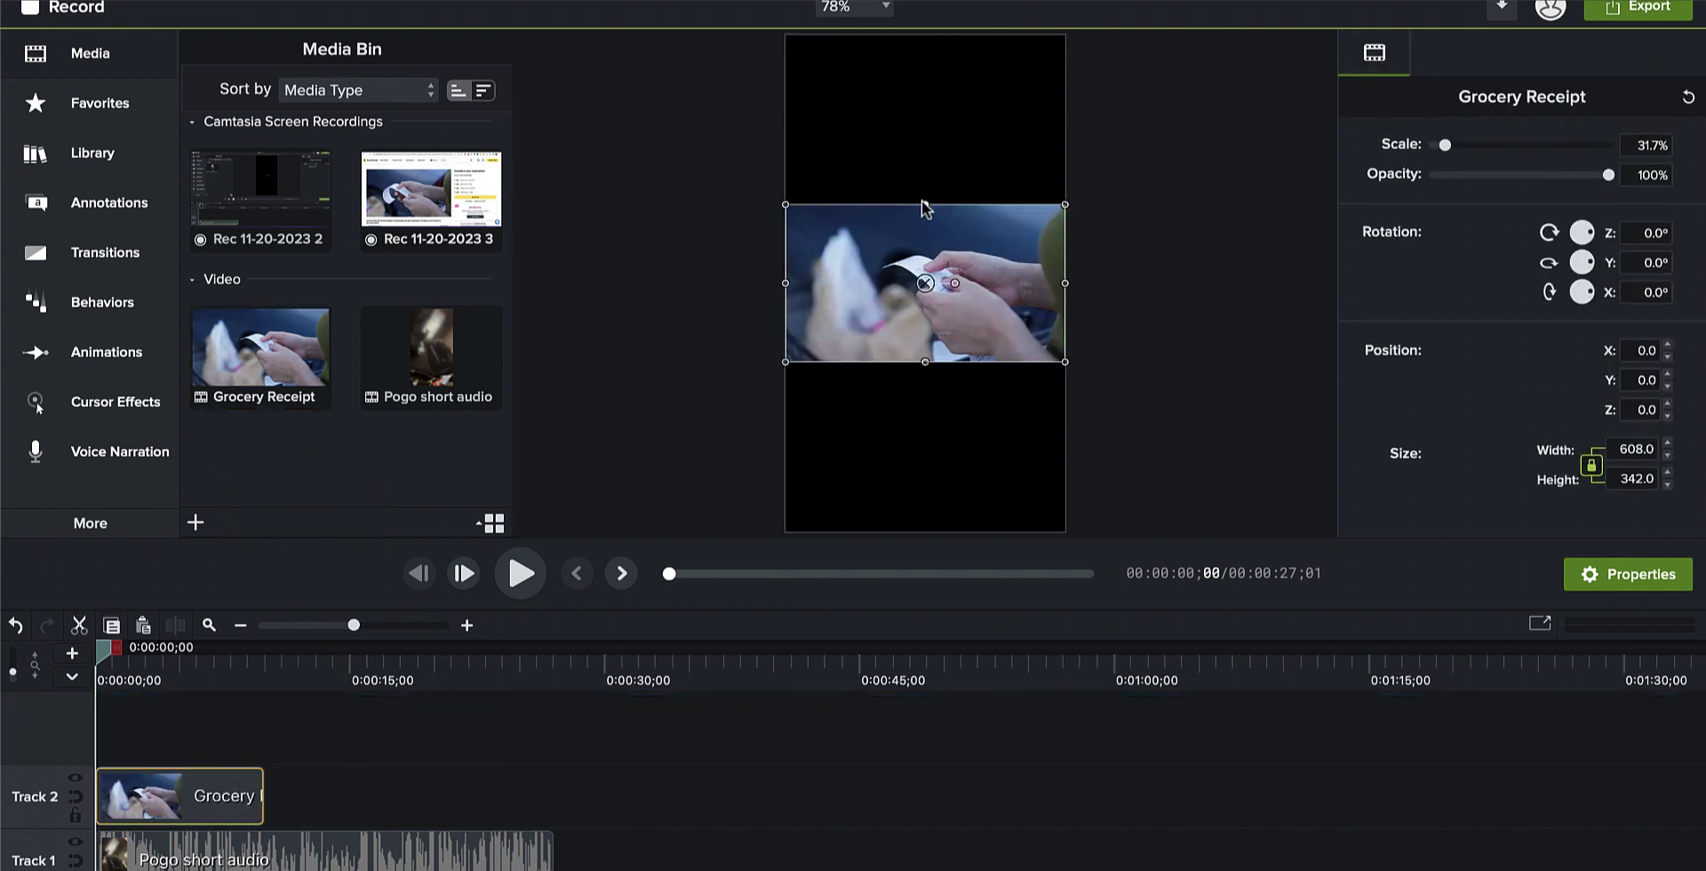
pyautogui.moveTo(925, 204); pyautogui.dragTo(925, 35)
pyautogui.moveTo(927, 364); pyautogui.dragTo(948, 530)
pyautogui.moveTo(967, 382)
pyautogui.mouseDown()
pyautogui.moveTo(904, 388)
pyautogui.moveTo(940, 385)
pyautogui.mouseUp()
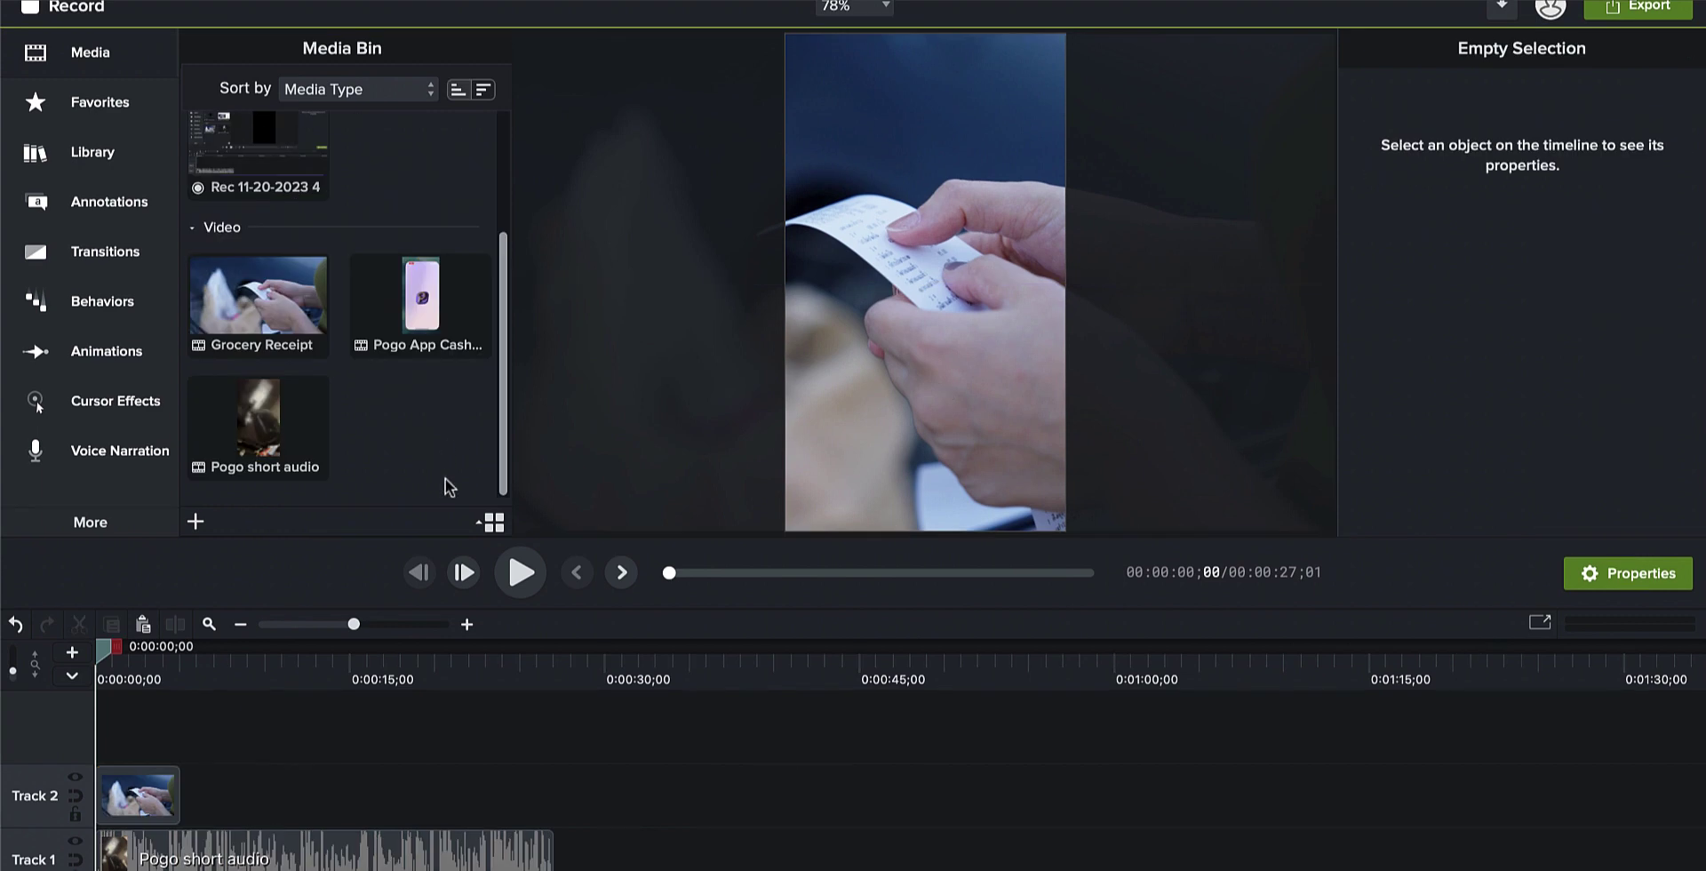
# - Add Pogo App Cash Out at the playhead, trim it to about 12 seconds, and place it after Grocery Receipt on Track 2
pyautogui.rightClick(433, 308)
pyautogui.click(471, 316)
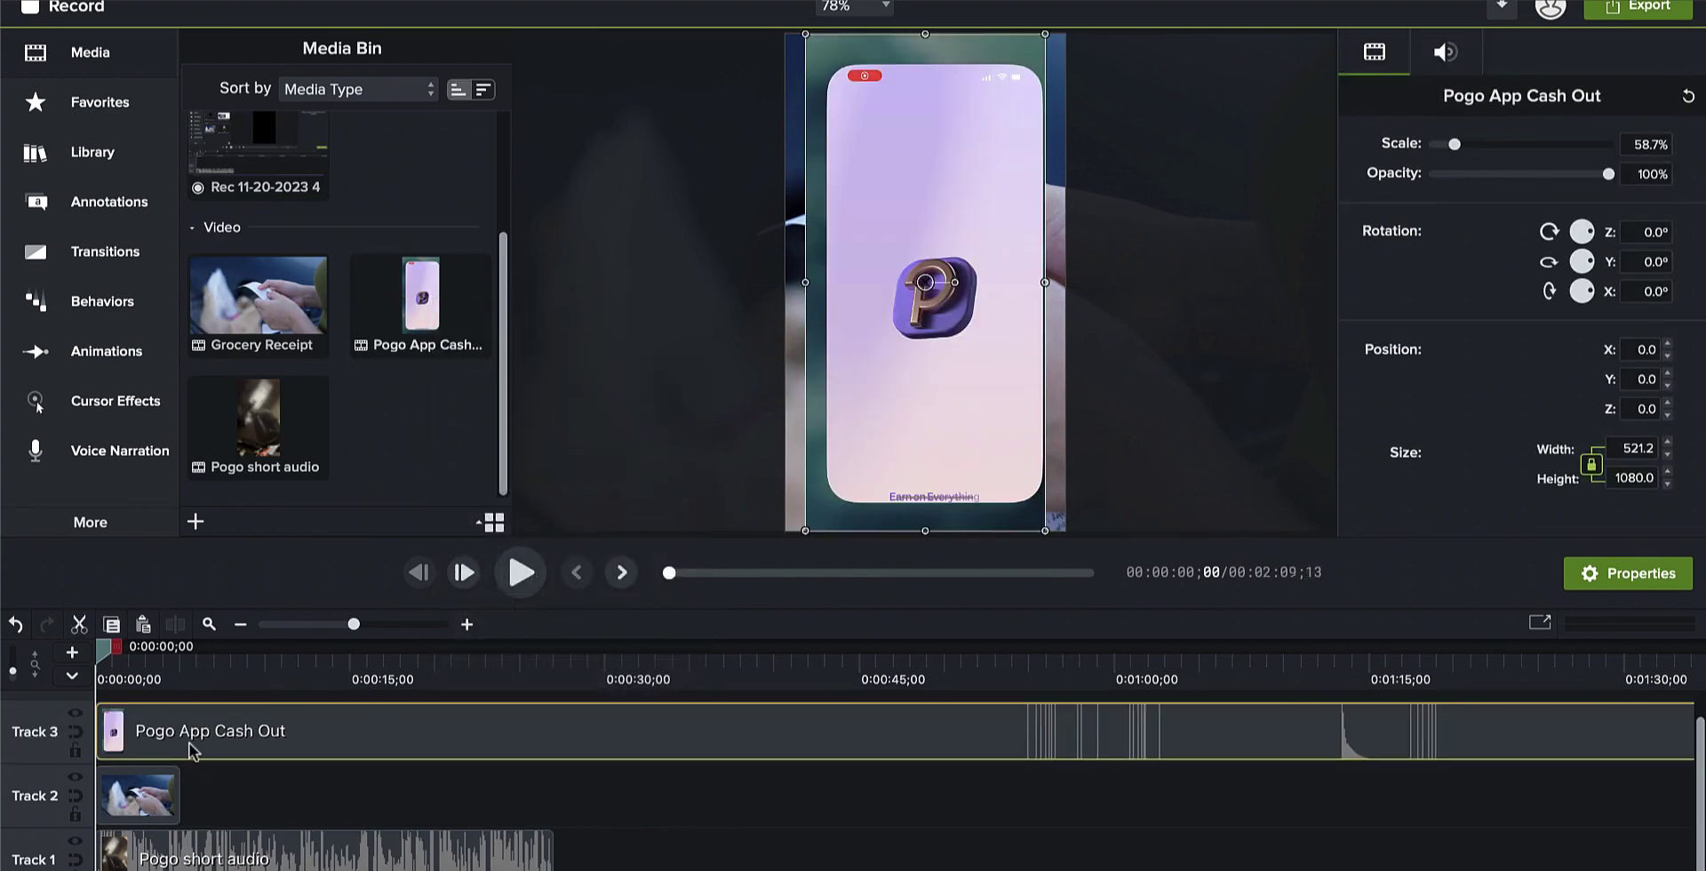
pyautogui.hscroll(4, 953, 795)
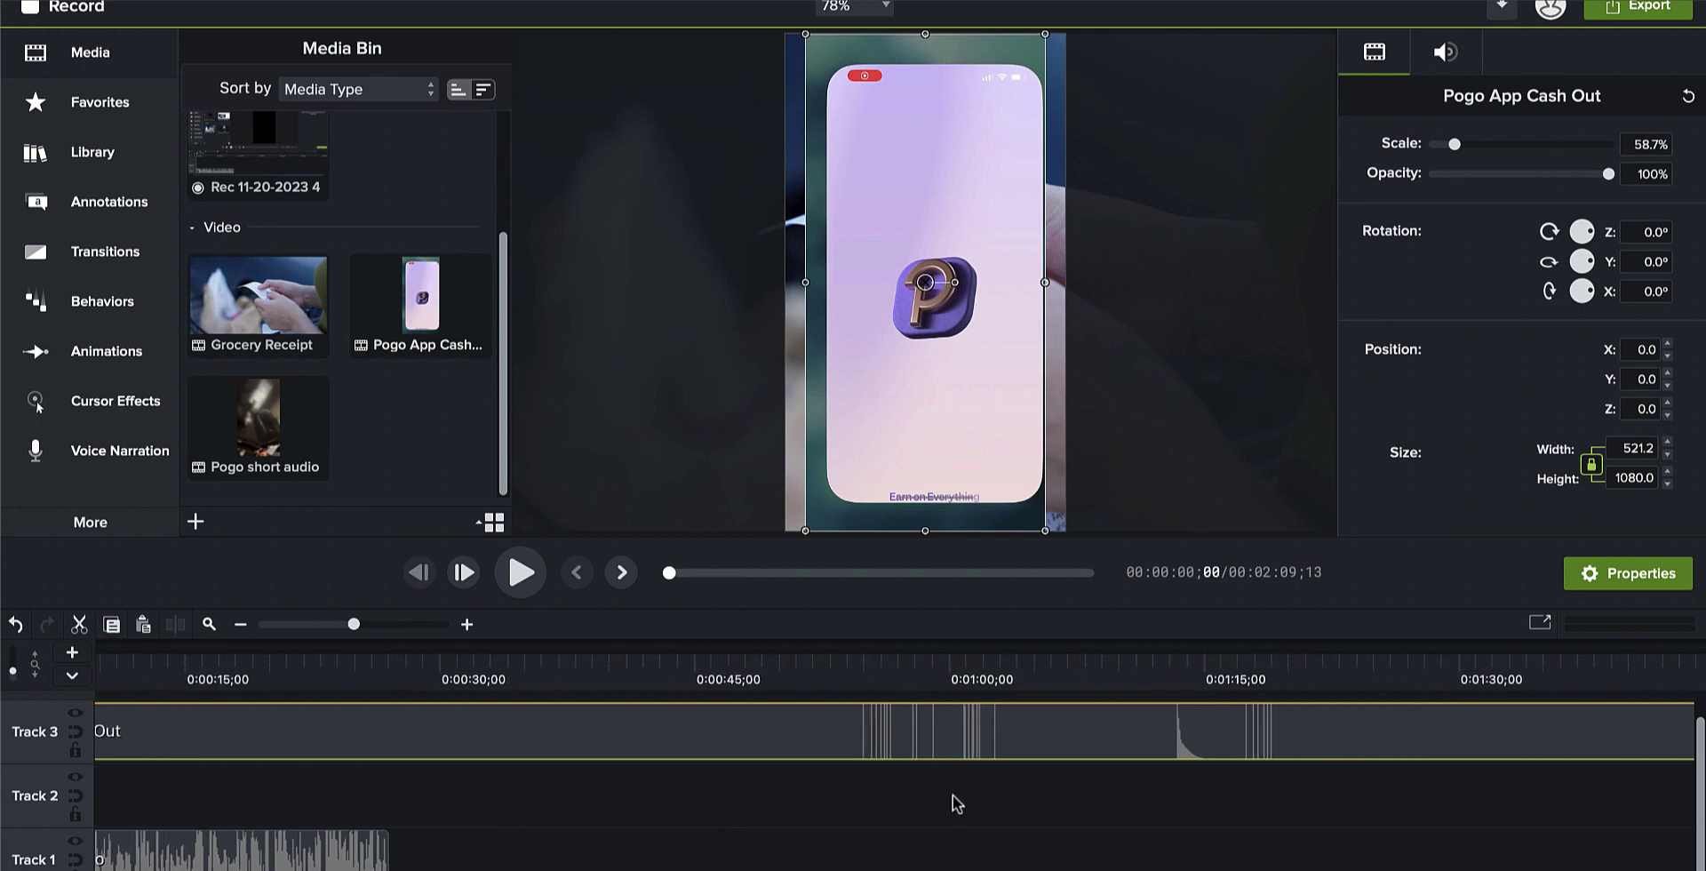
pyautogui.hscroll(10, 953, 795)
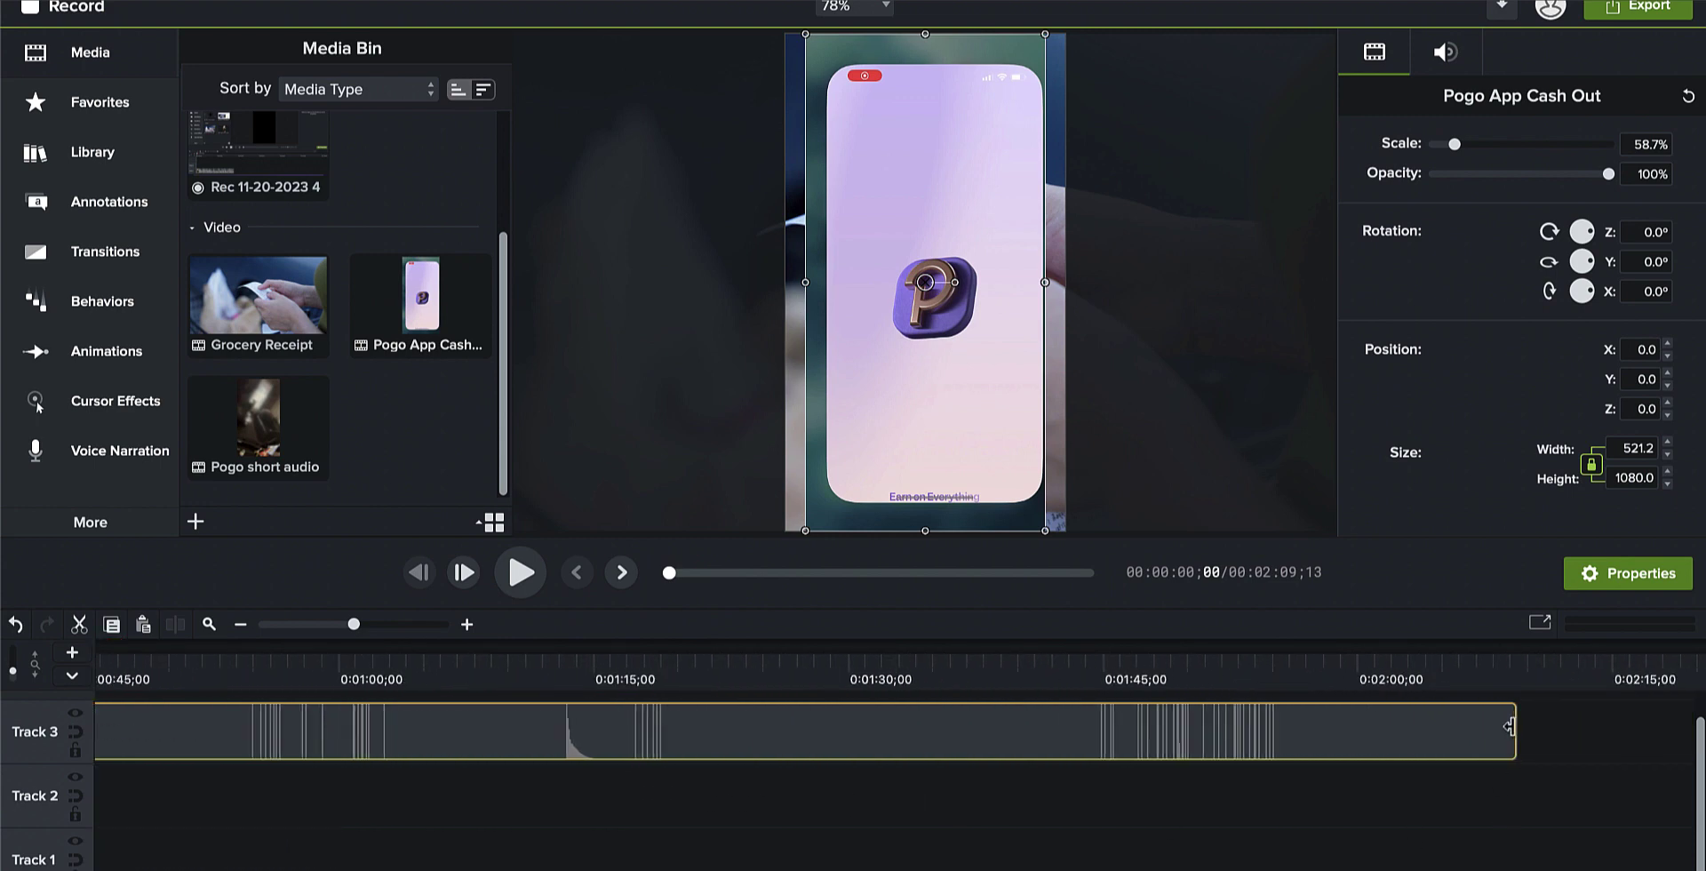
pyautogui.moveTo(1509, 726); pyautogui.dragTo(140, 742)
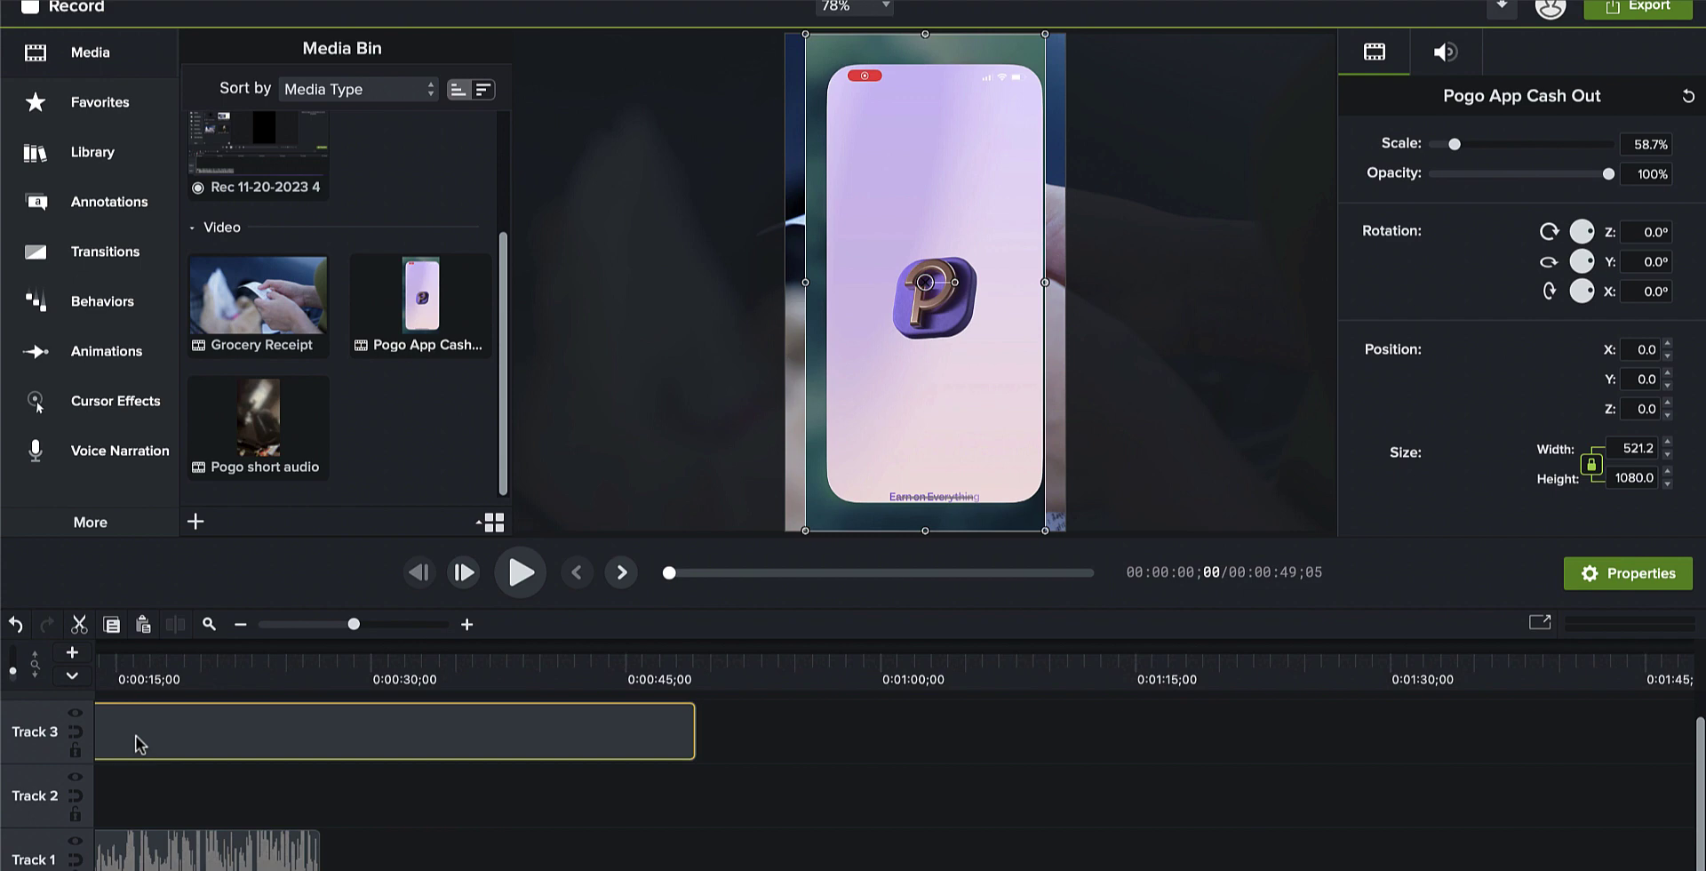
pyautogui.hscroll(-6, 139, 743)
pyautogui.moveTo(920, 736); pyautogui.dragTo(305, 731)
pyautogui.moveTo(190, 732); pyautogui.dragTo(275, 807)
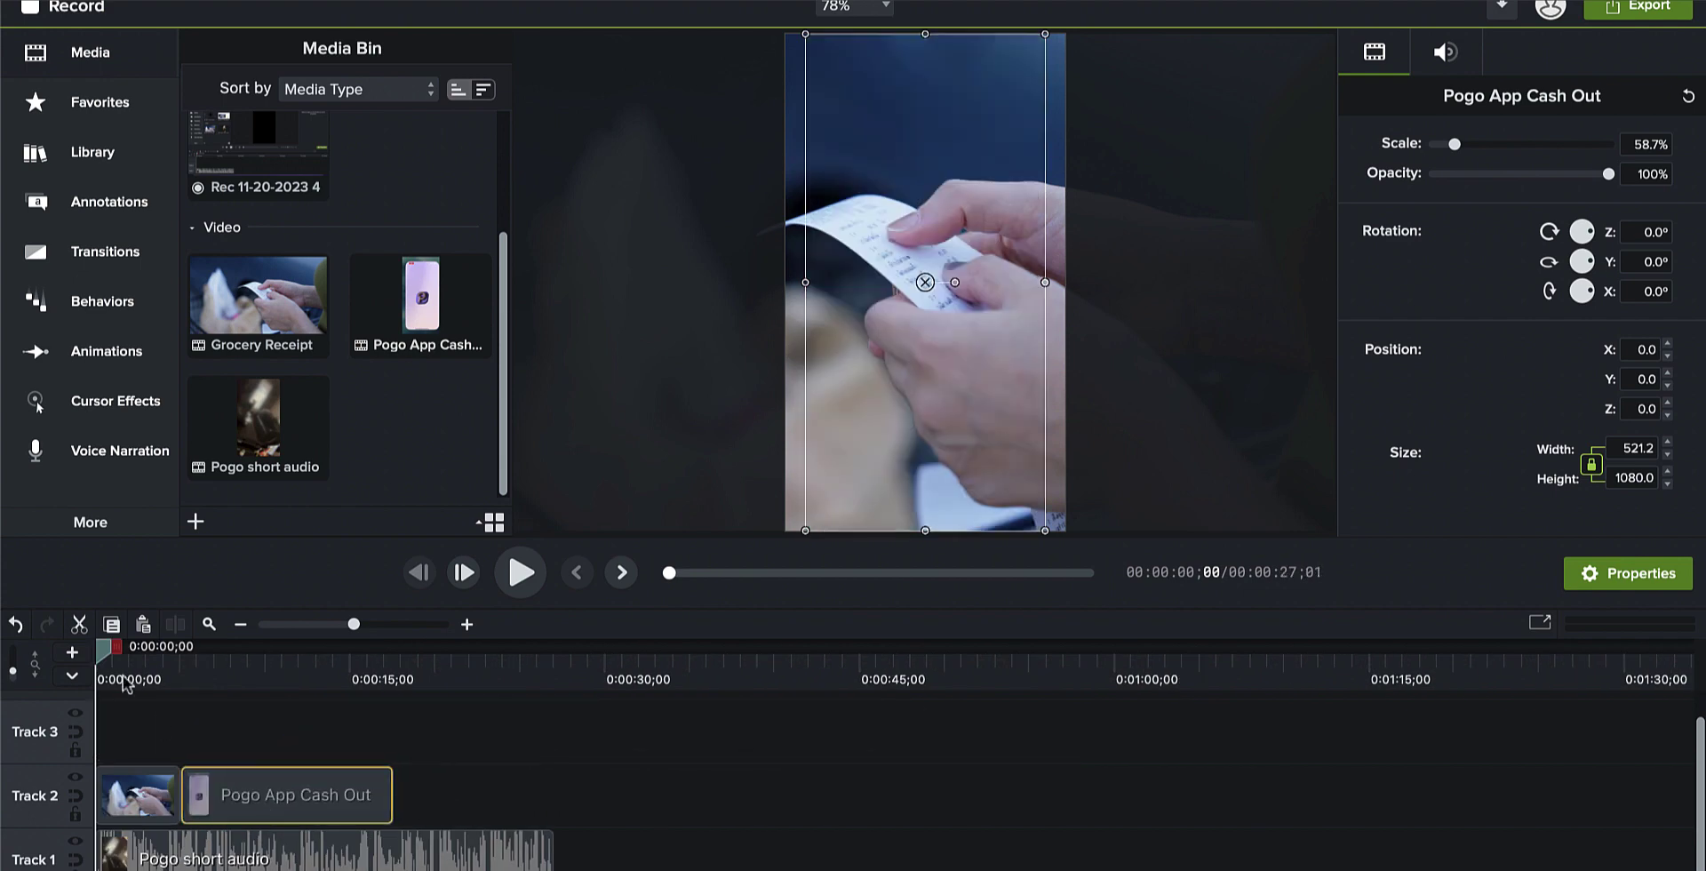
# - Resize the app clip to fit the frame and preview the whole edit from the start
pyautogui.moveTo(106, 658); pyautogui.dragTo(201, 675)
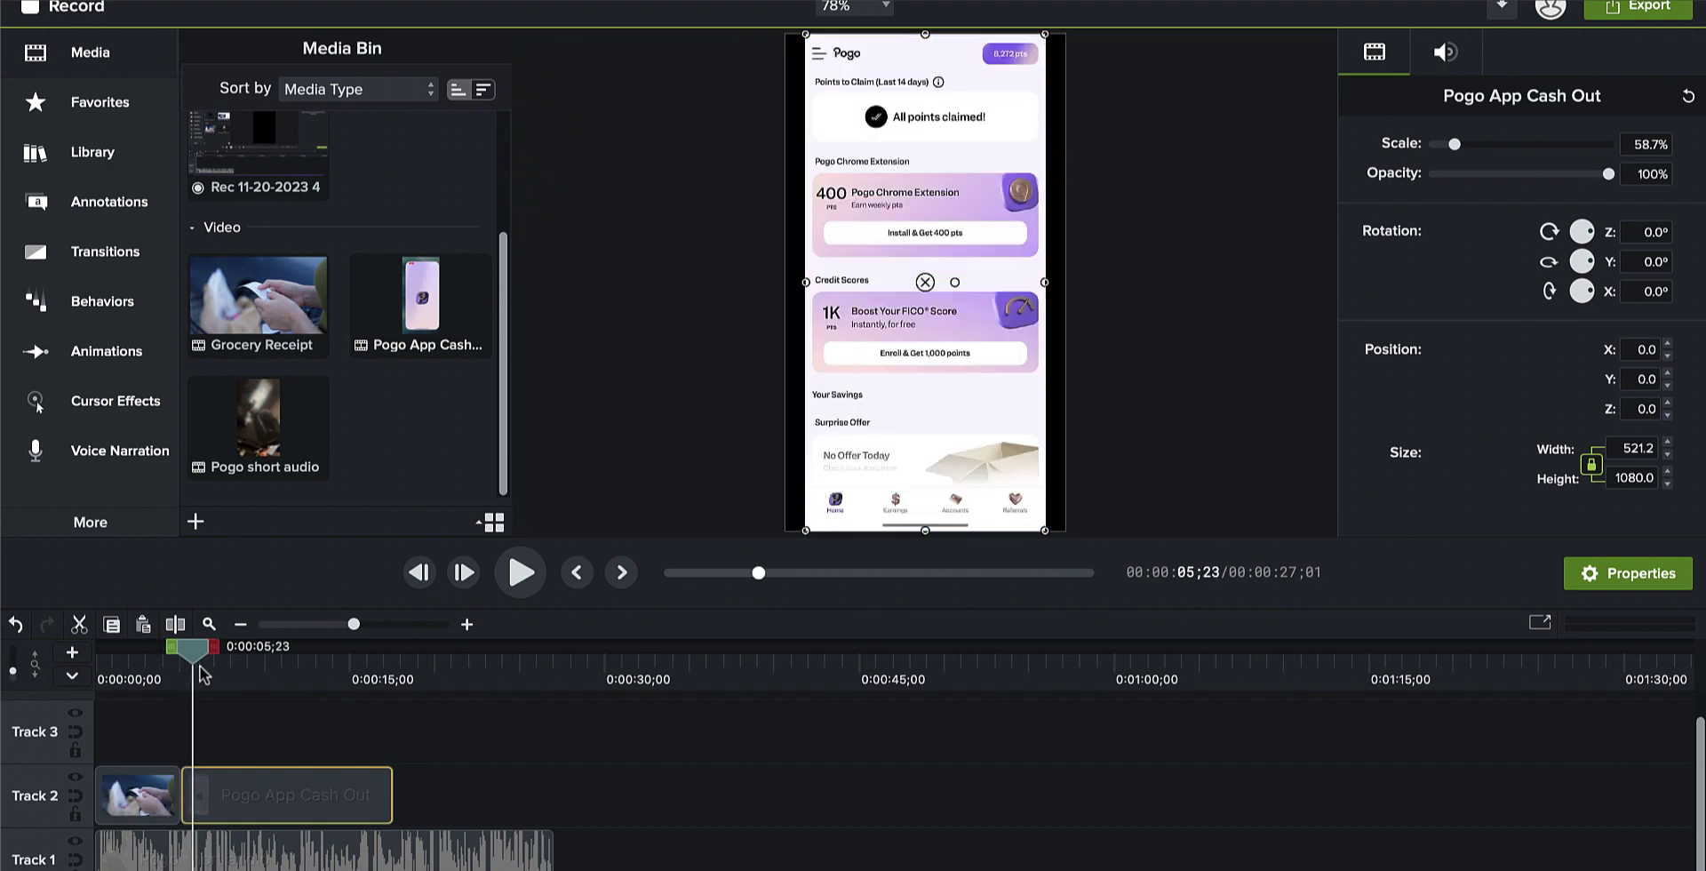
pyautogui.moveTo(804, 285); pyautogui.dragTo(814, 284)
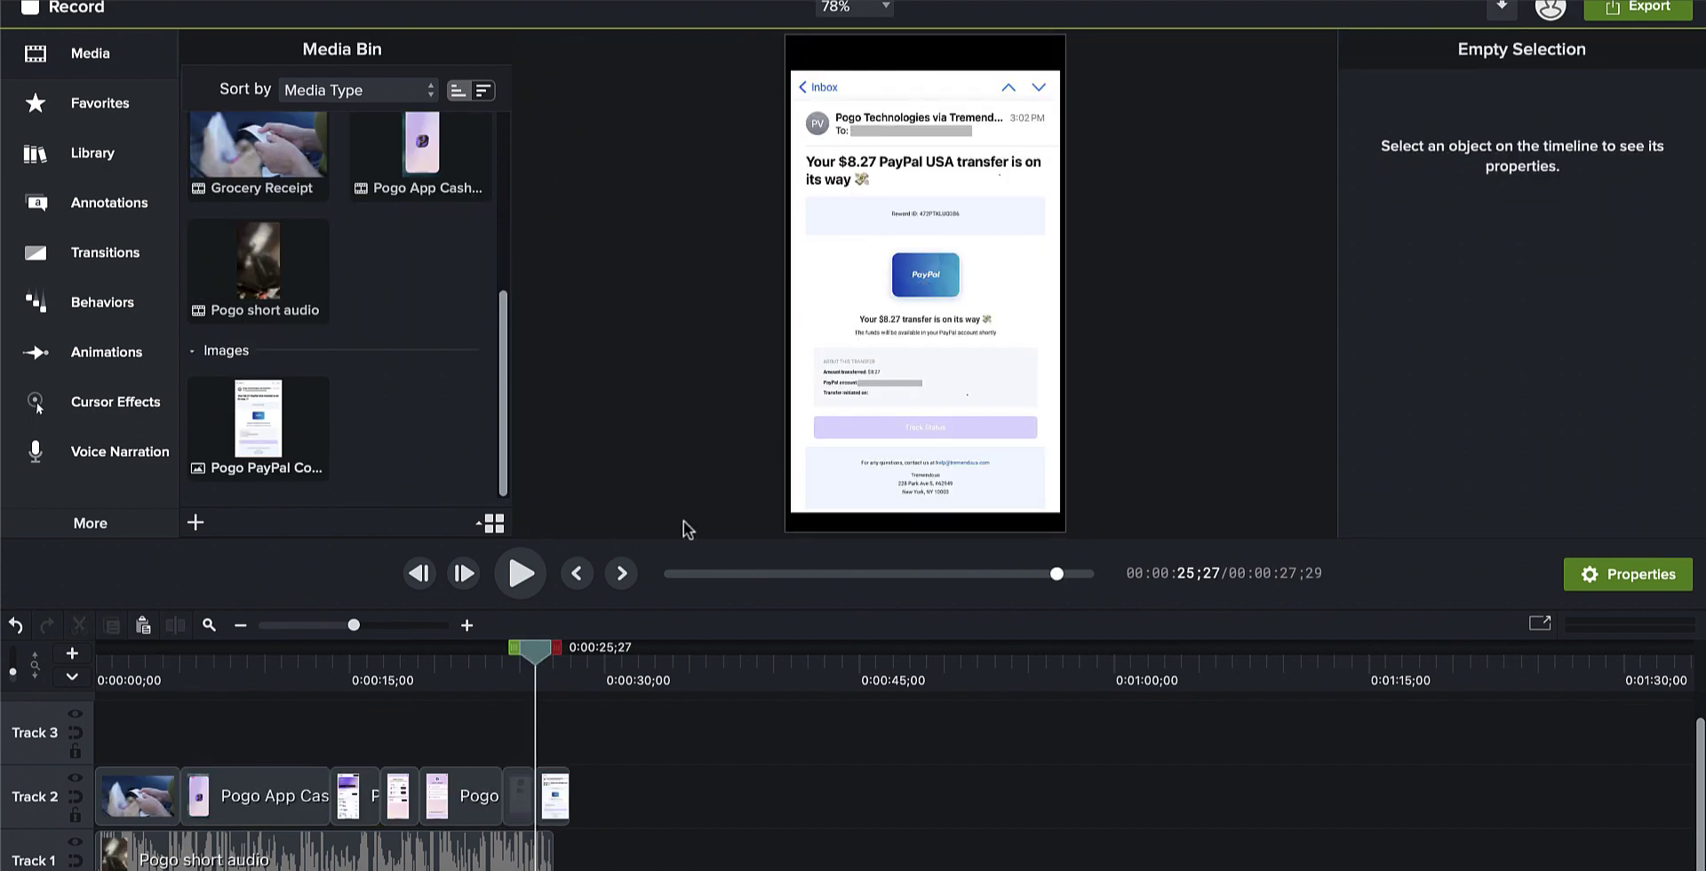
pyautogui.moveTo(533, 671); pyautogui.dragTo(116, 671)
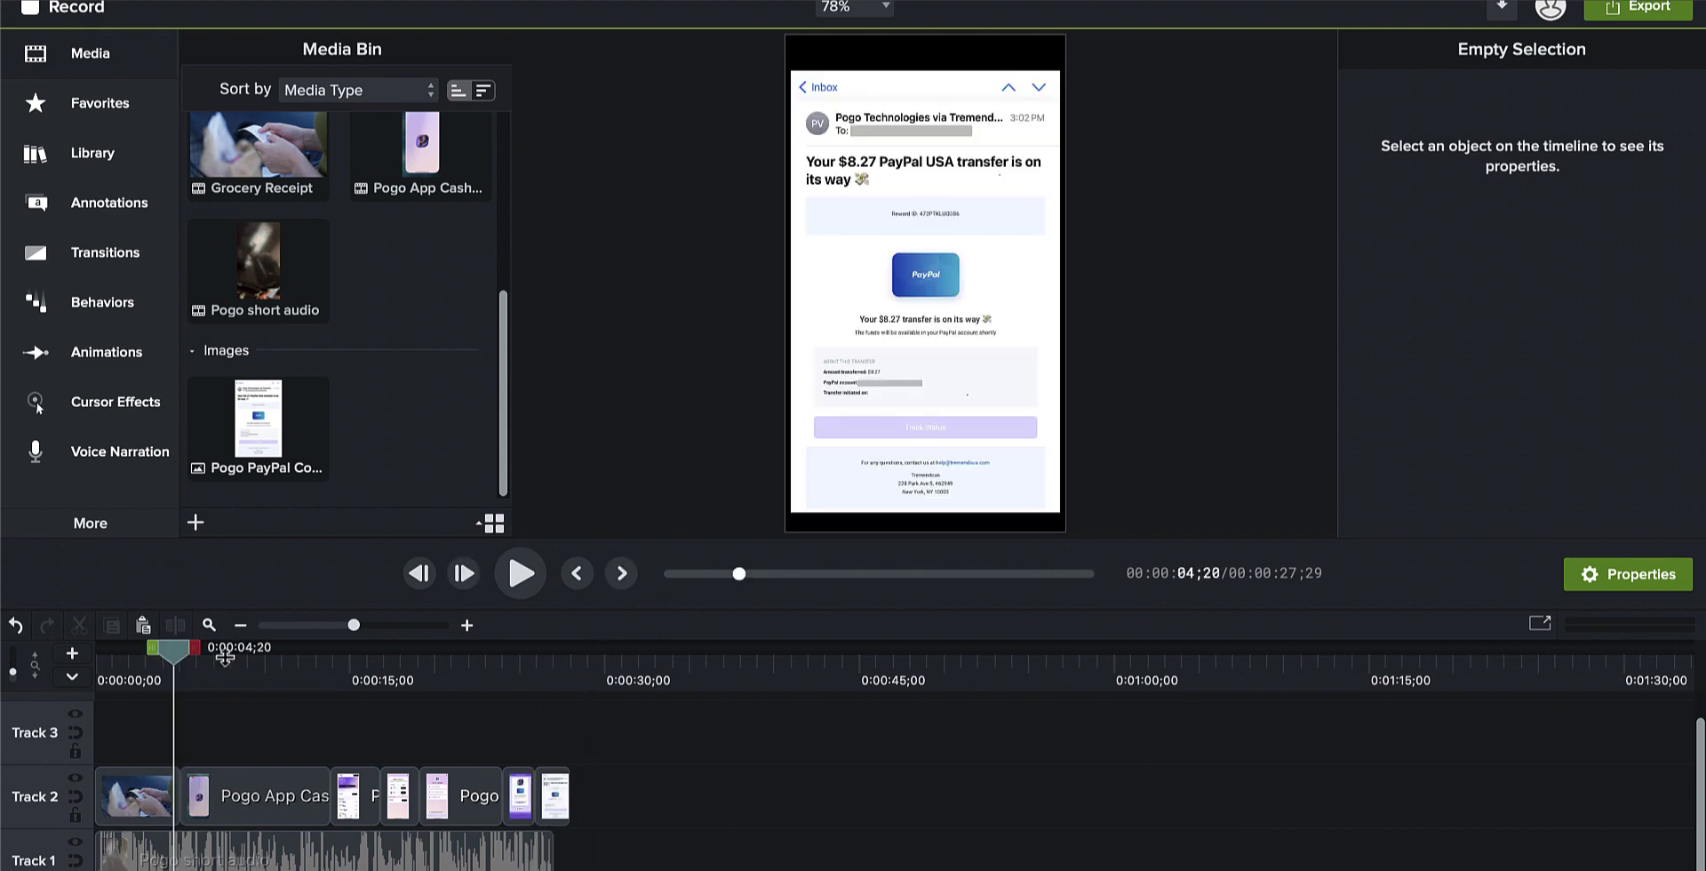
pyautogui.press('space')
pyautogui.click(572, 320)
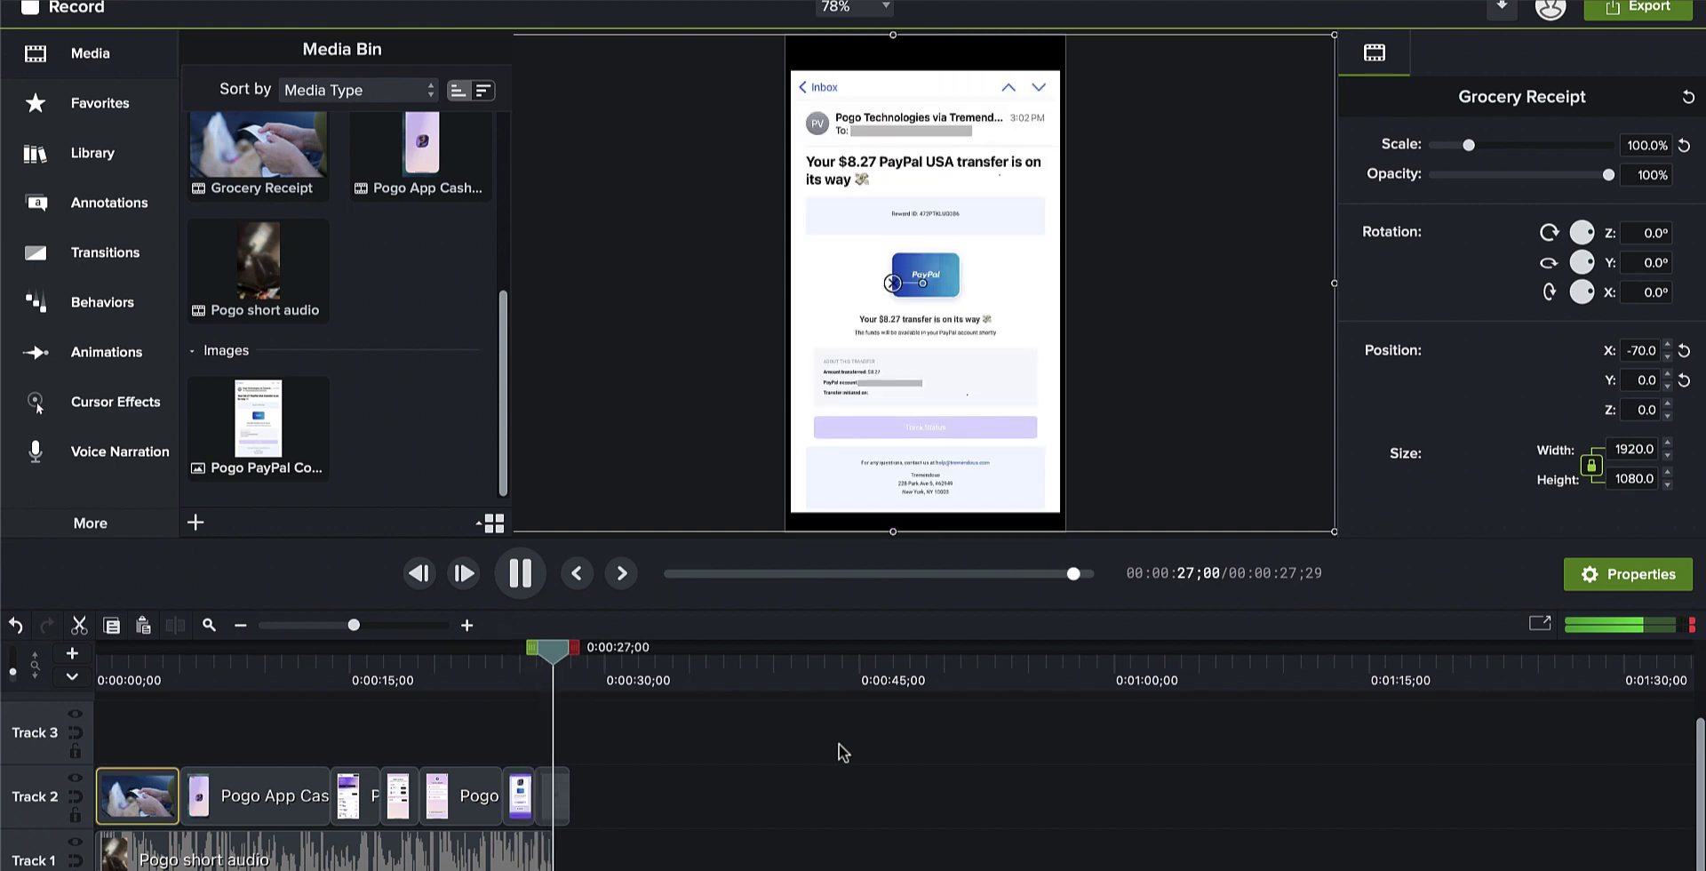
# - Export the edit locally as Pogo Short Pinterest Final.mp4 to the Desktop
pyautogui.click(1637, 7)
pyautogui.click(1527, 71)
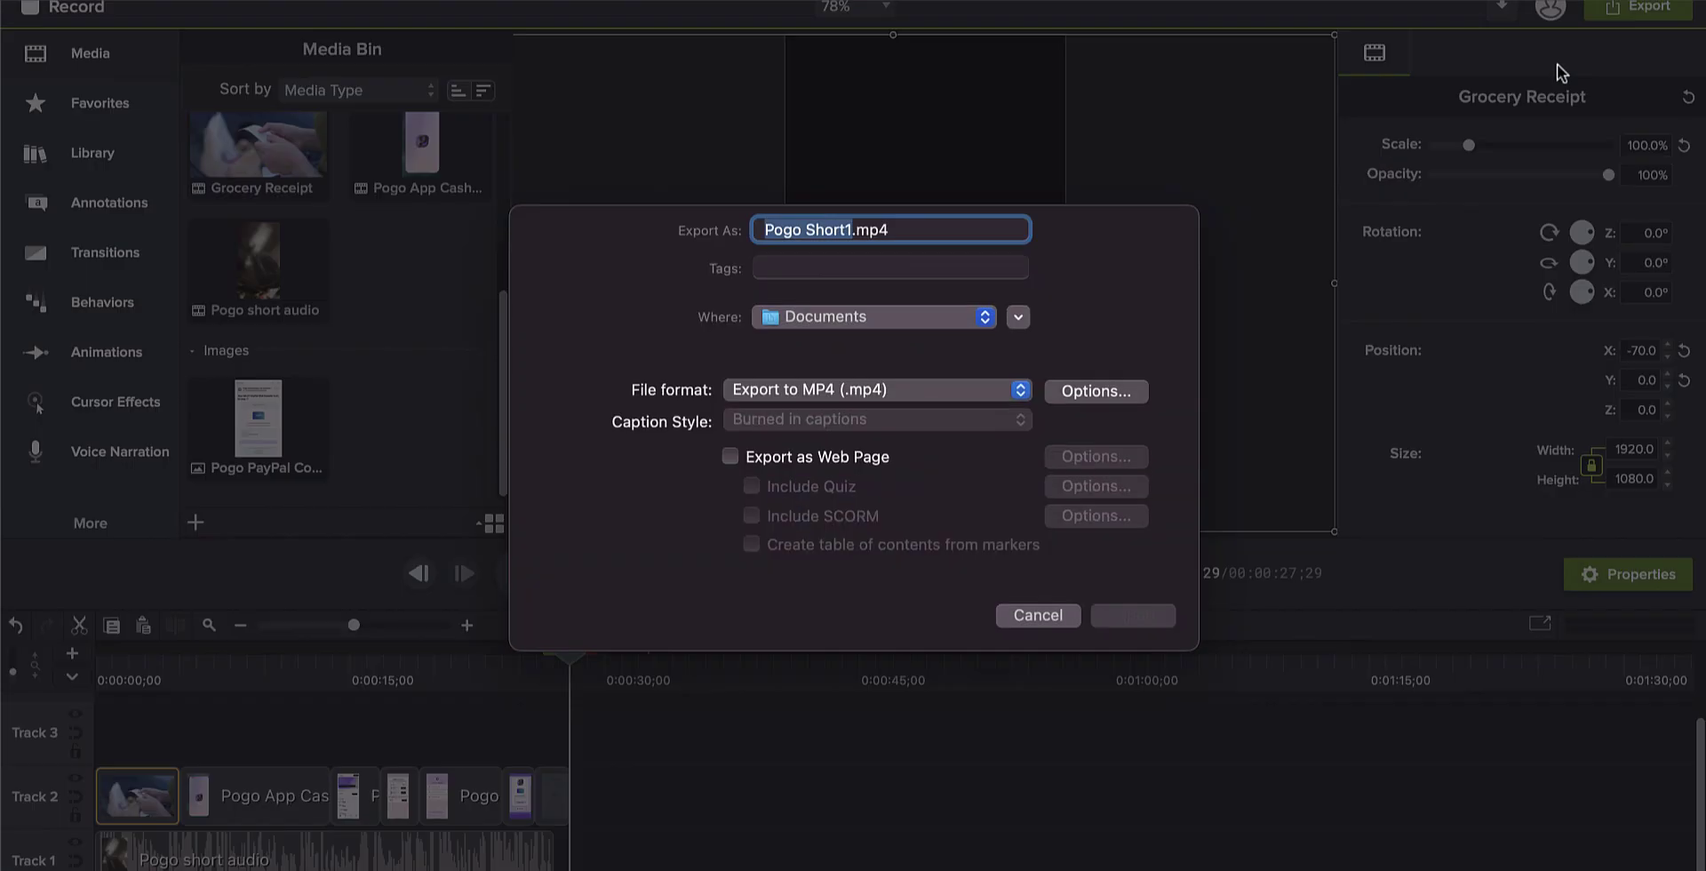
pyautogui.press('Right')
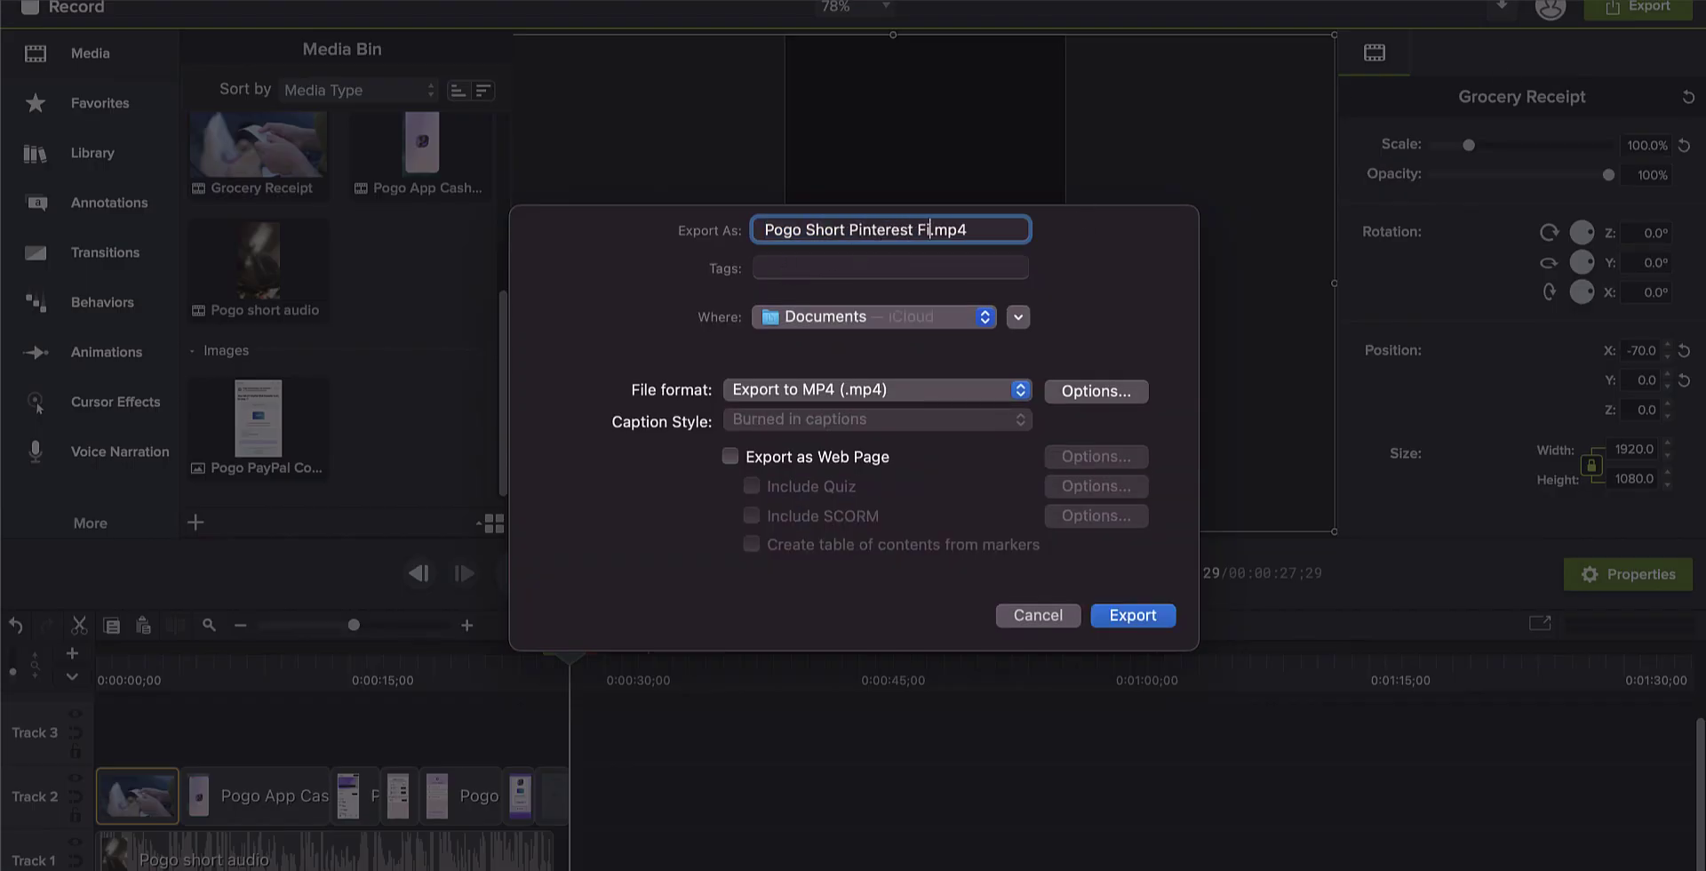
pyautogui.write('Pinterest Final')
pyautogui.click(862, 317)
pyautogui.click(855, 463)
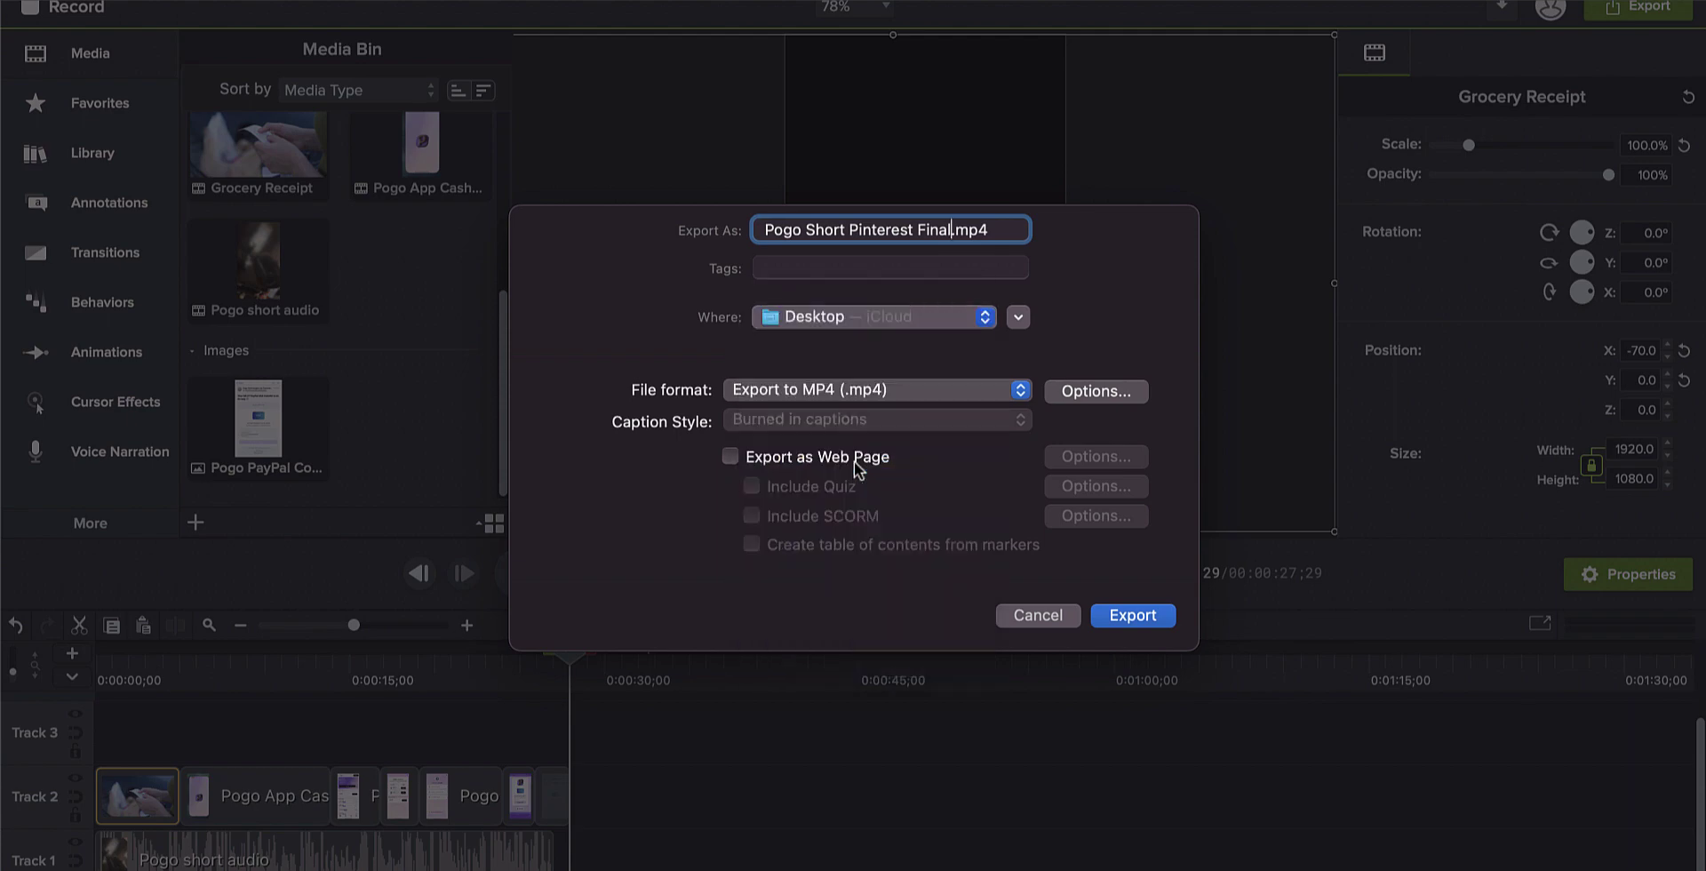
pyautogui.click(1147, 615)
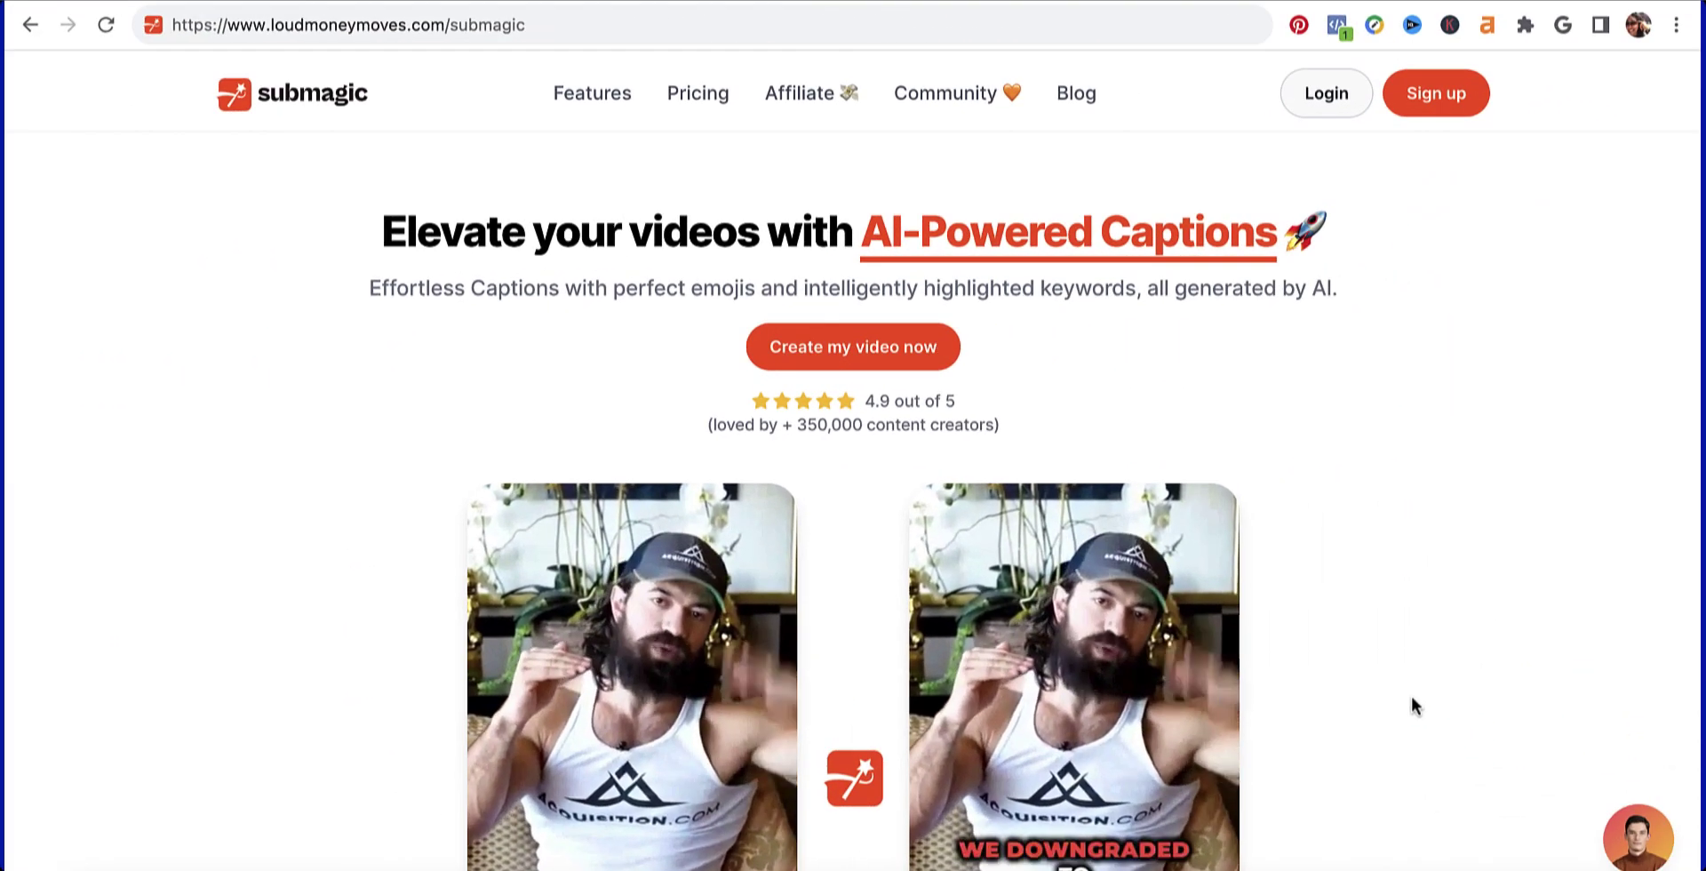
# - Scroll through Submagic's landing-page demos and 'How the magic happens?' feature cards
pyautogui.scroll(-3, 1412, 699)
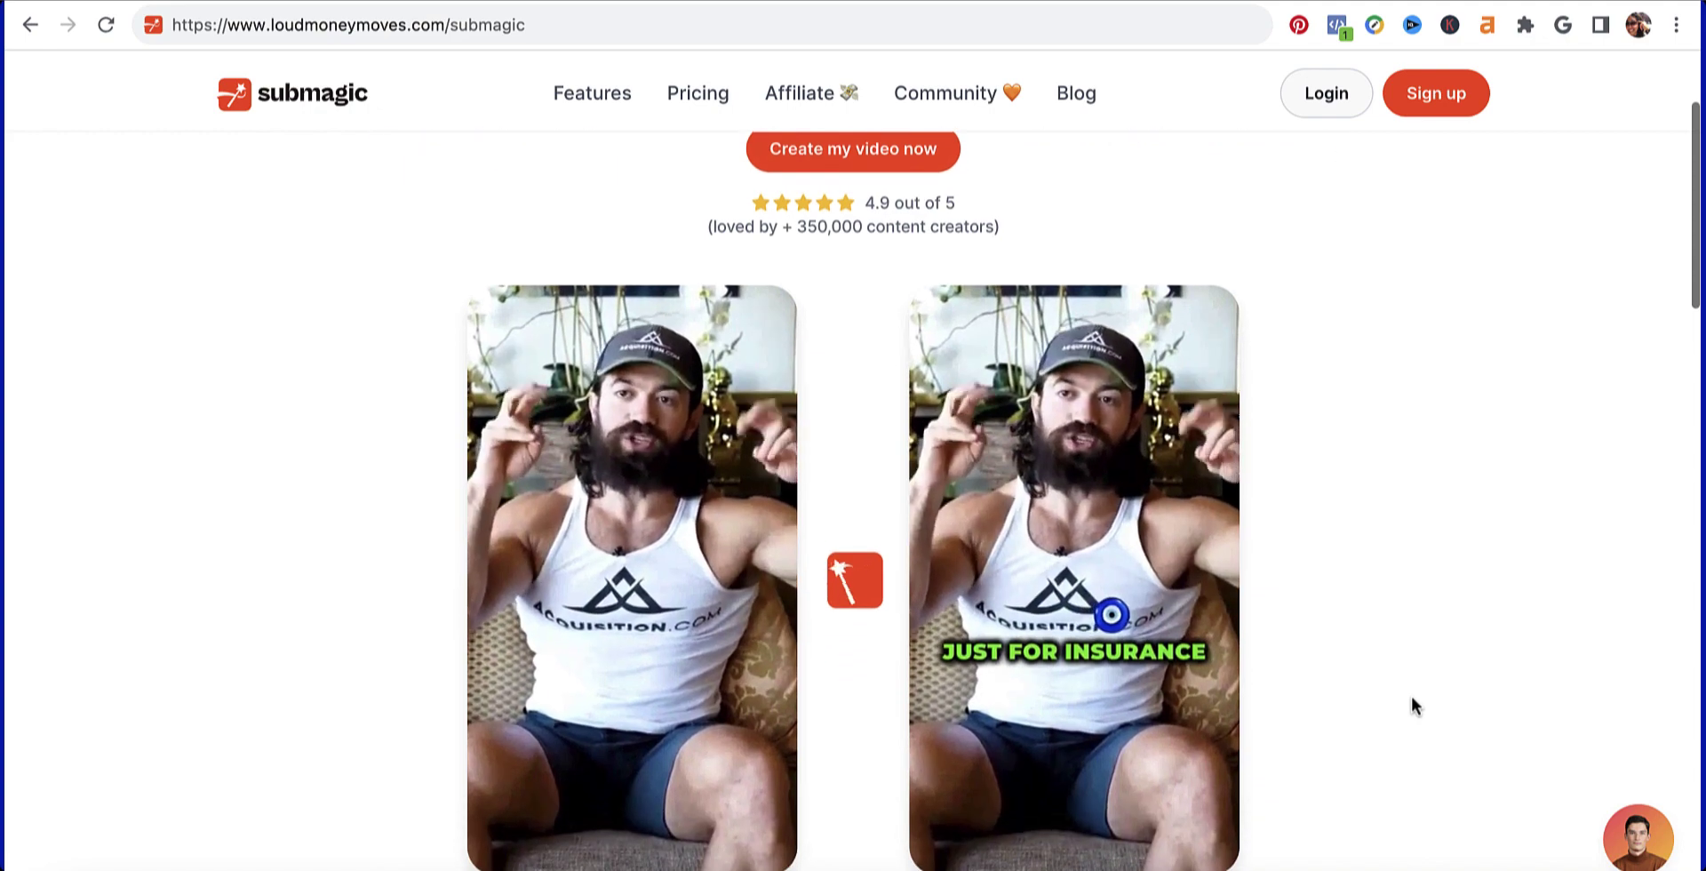
pyautogui.scroll(-2, 1412, 698)
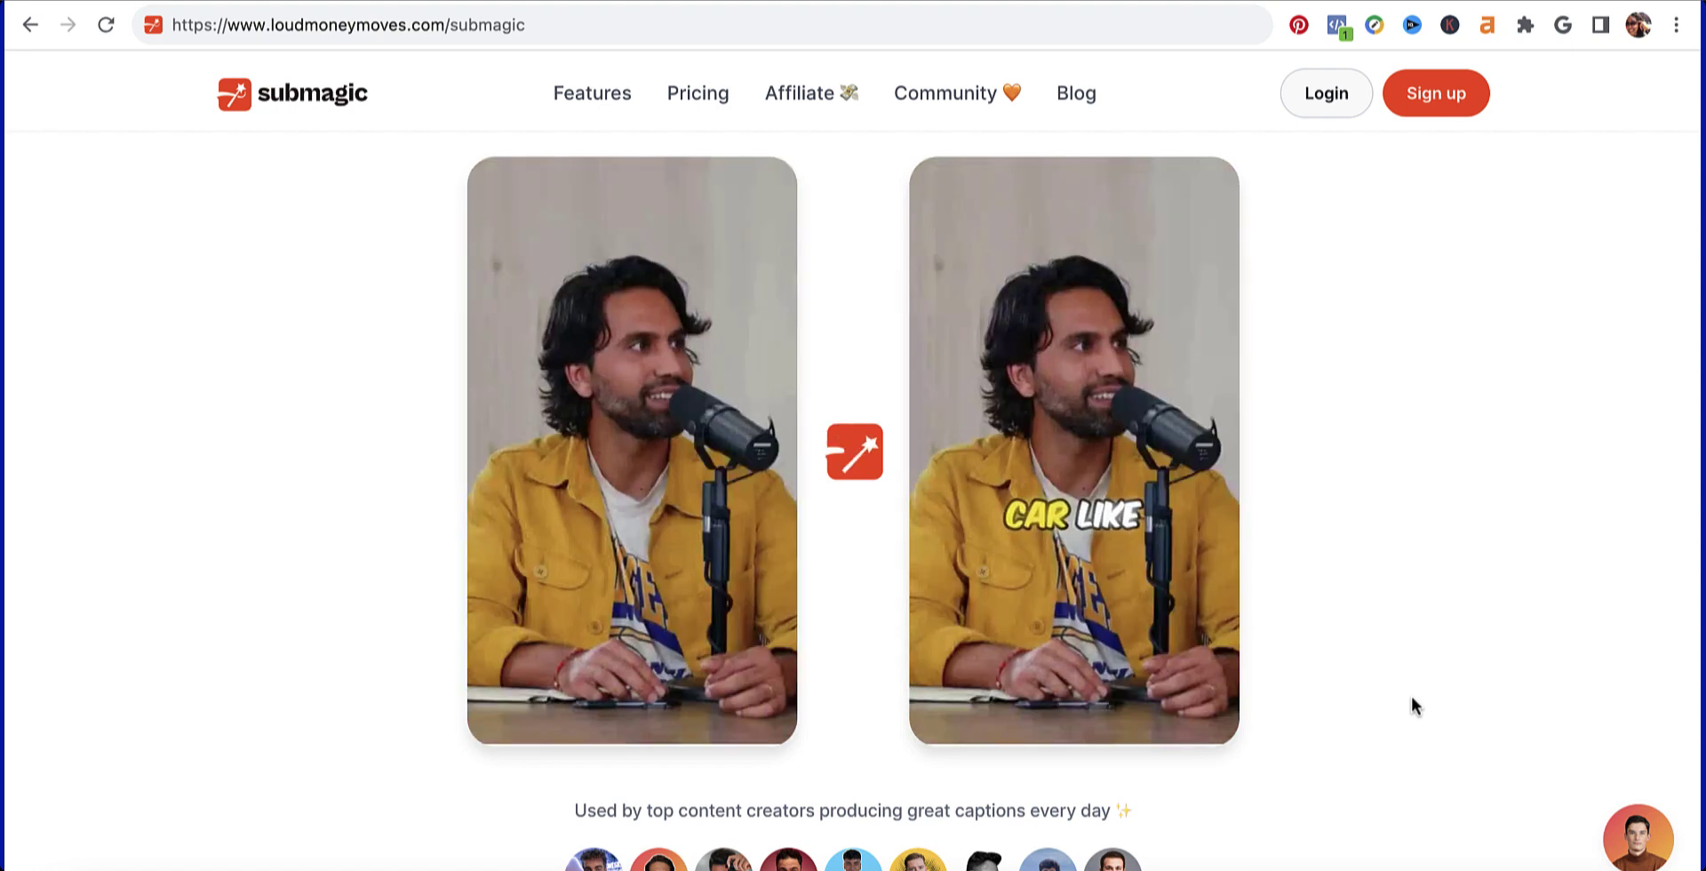
pyautogui.scroll(-8, 1412, 699)
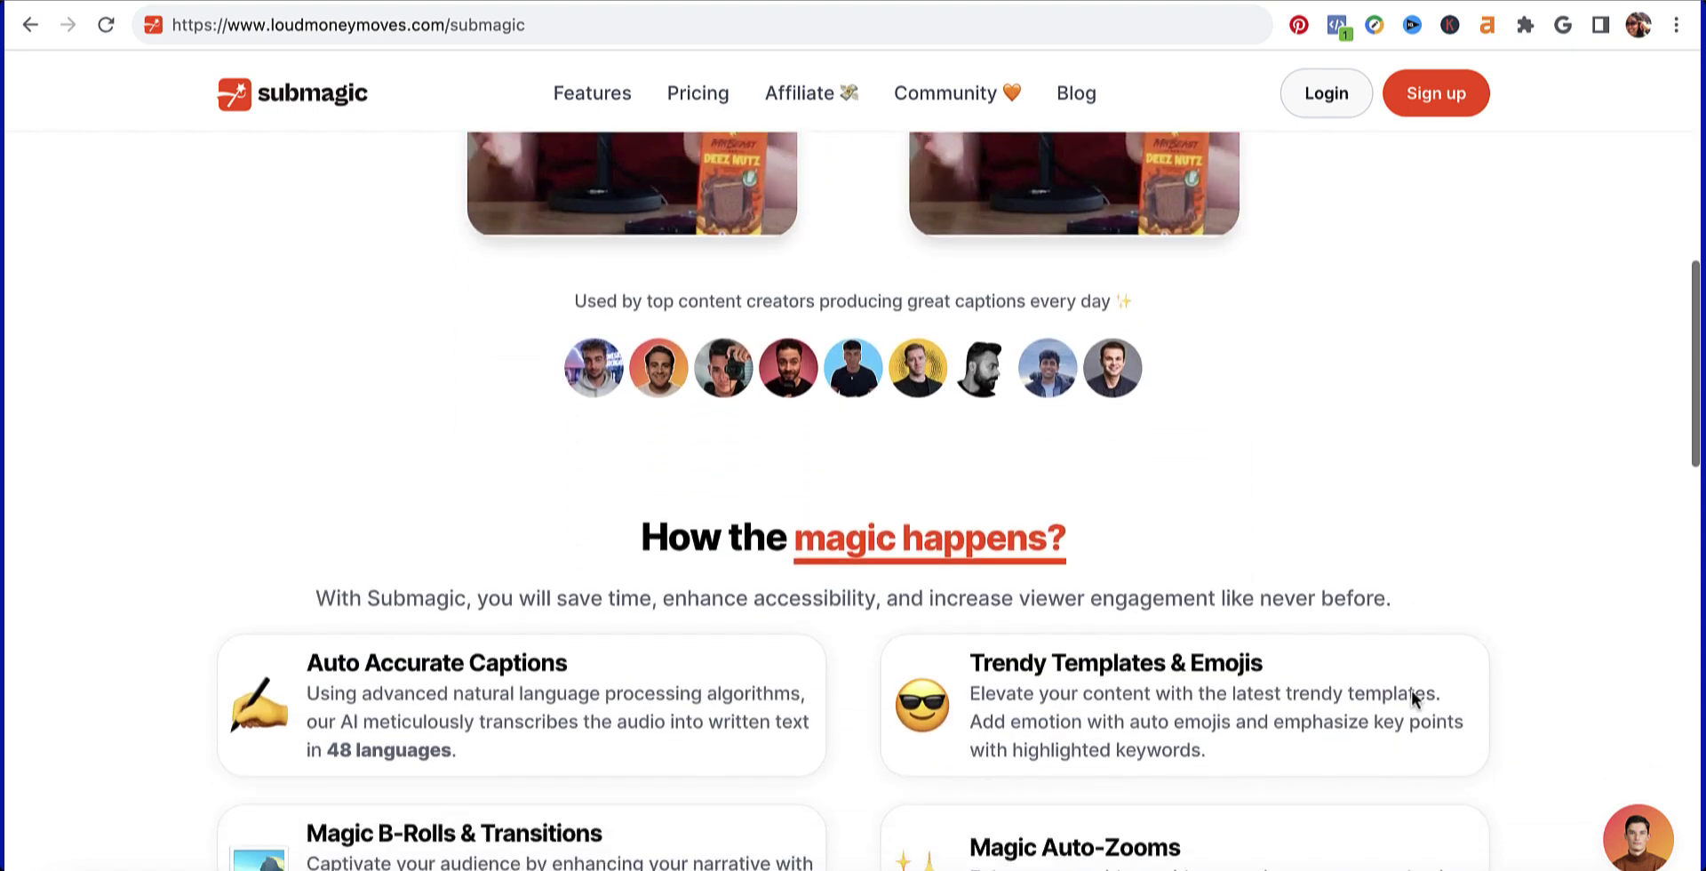
pyautogui.scroll(-2, 1413, 681)
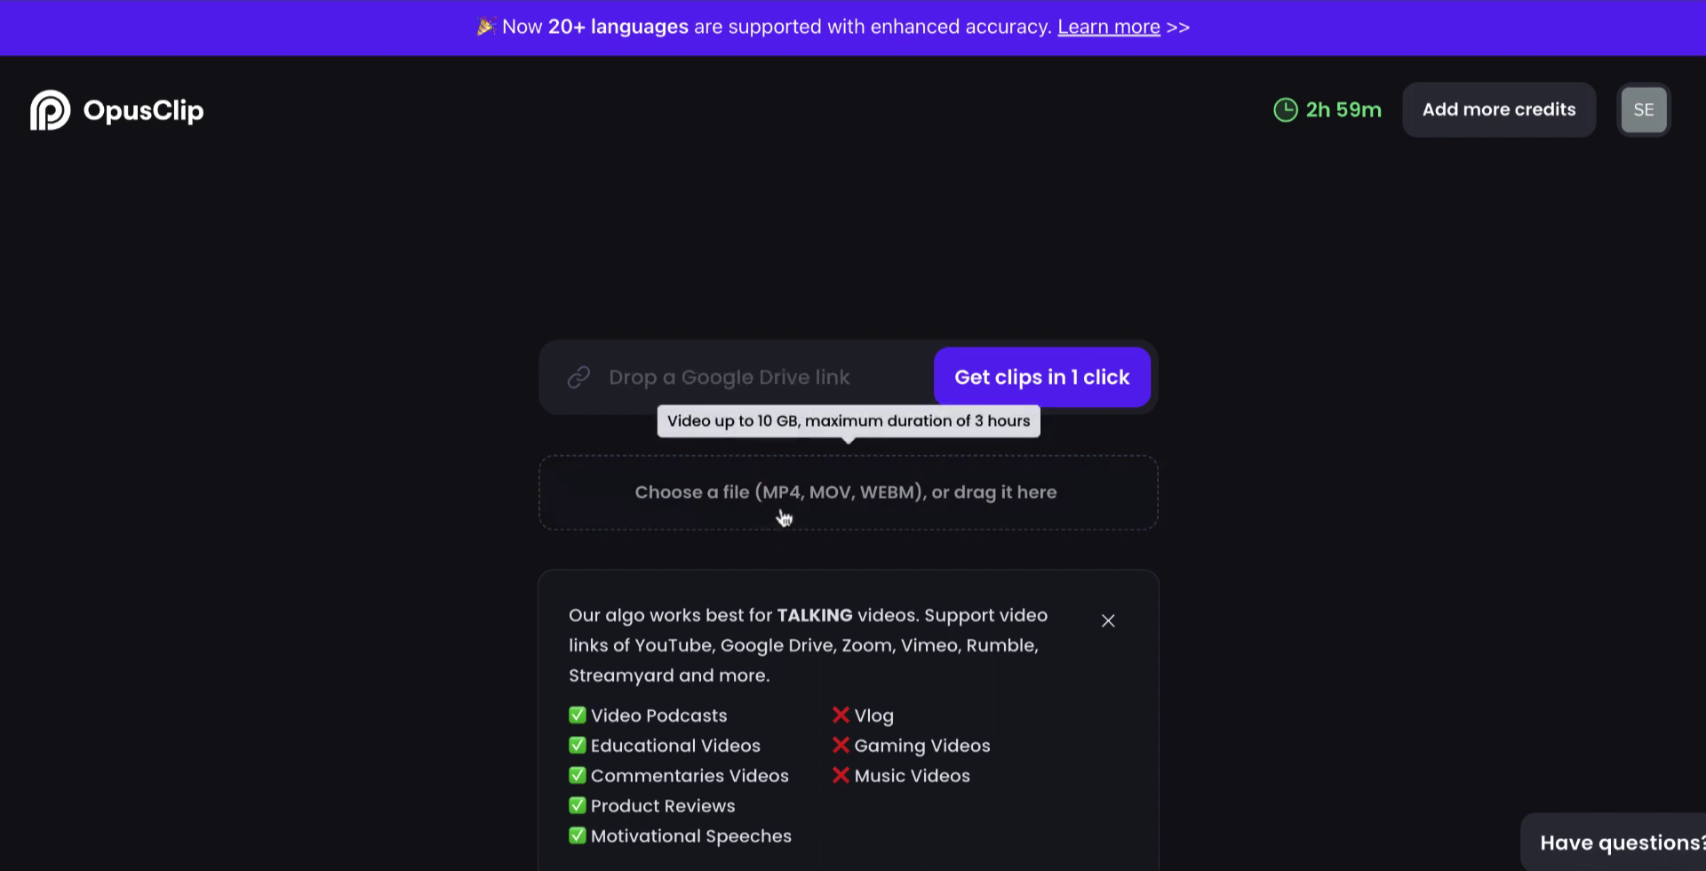
# - Upload Pogo Short Pinterest Final.mp4 to OpusClip, preview clip #1, and open it in the editor
pyautogui.click(865, 498)
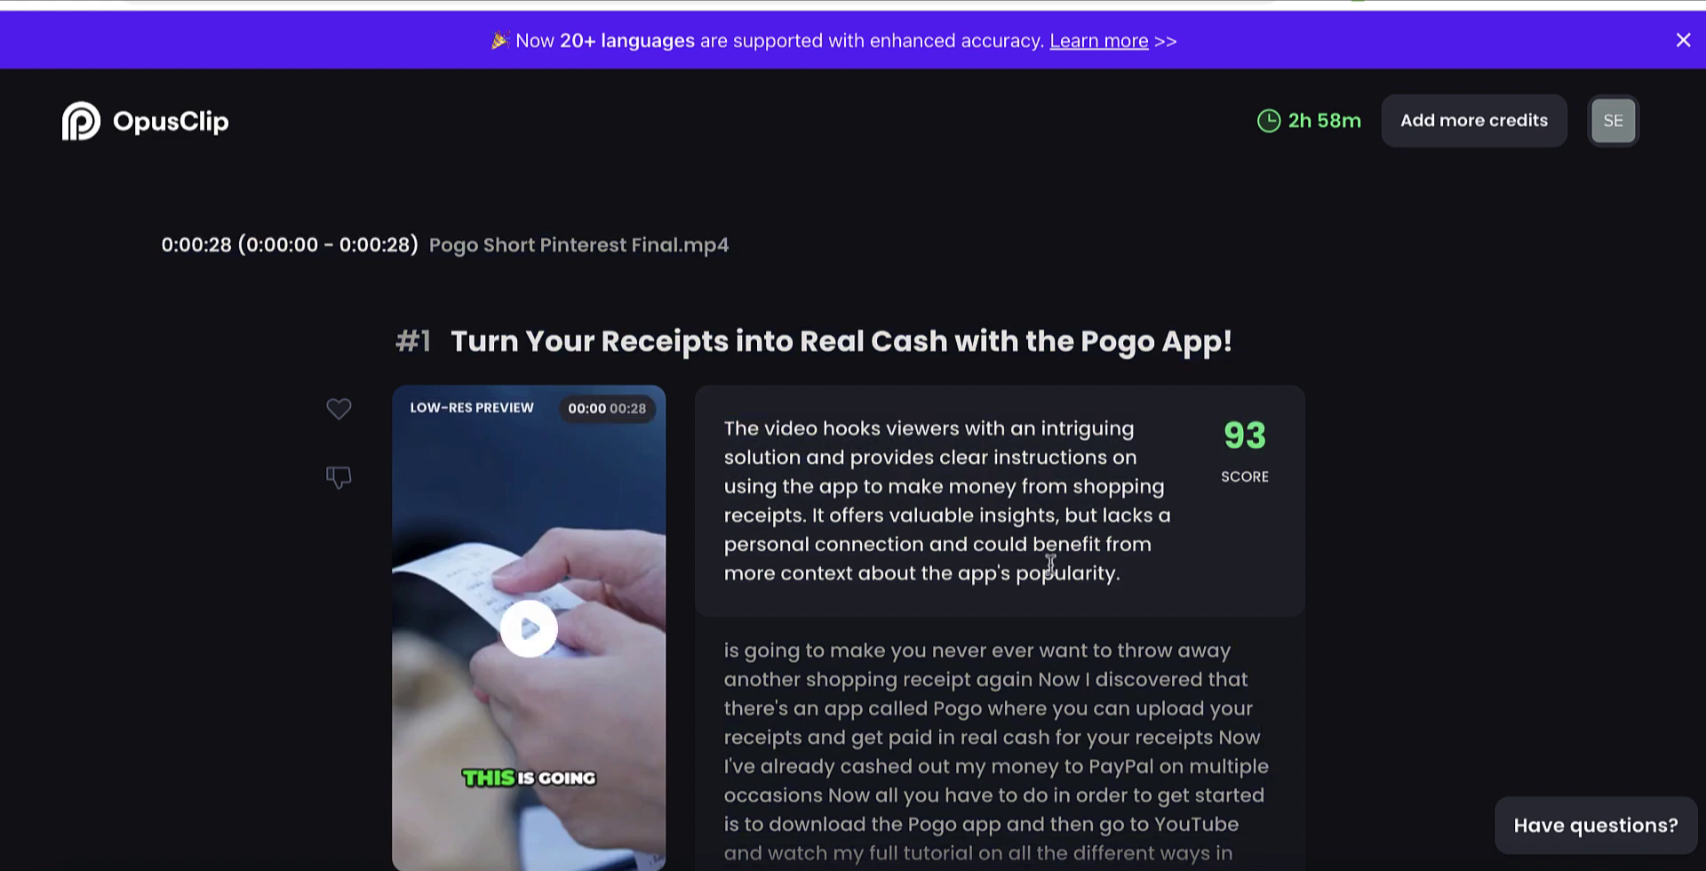
pyautogui.scroll(-1, 1049, 560)
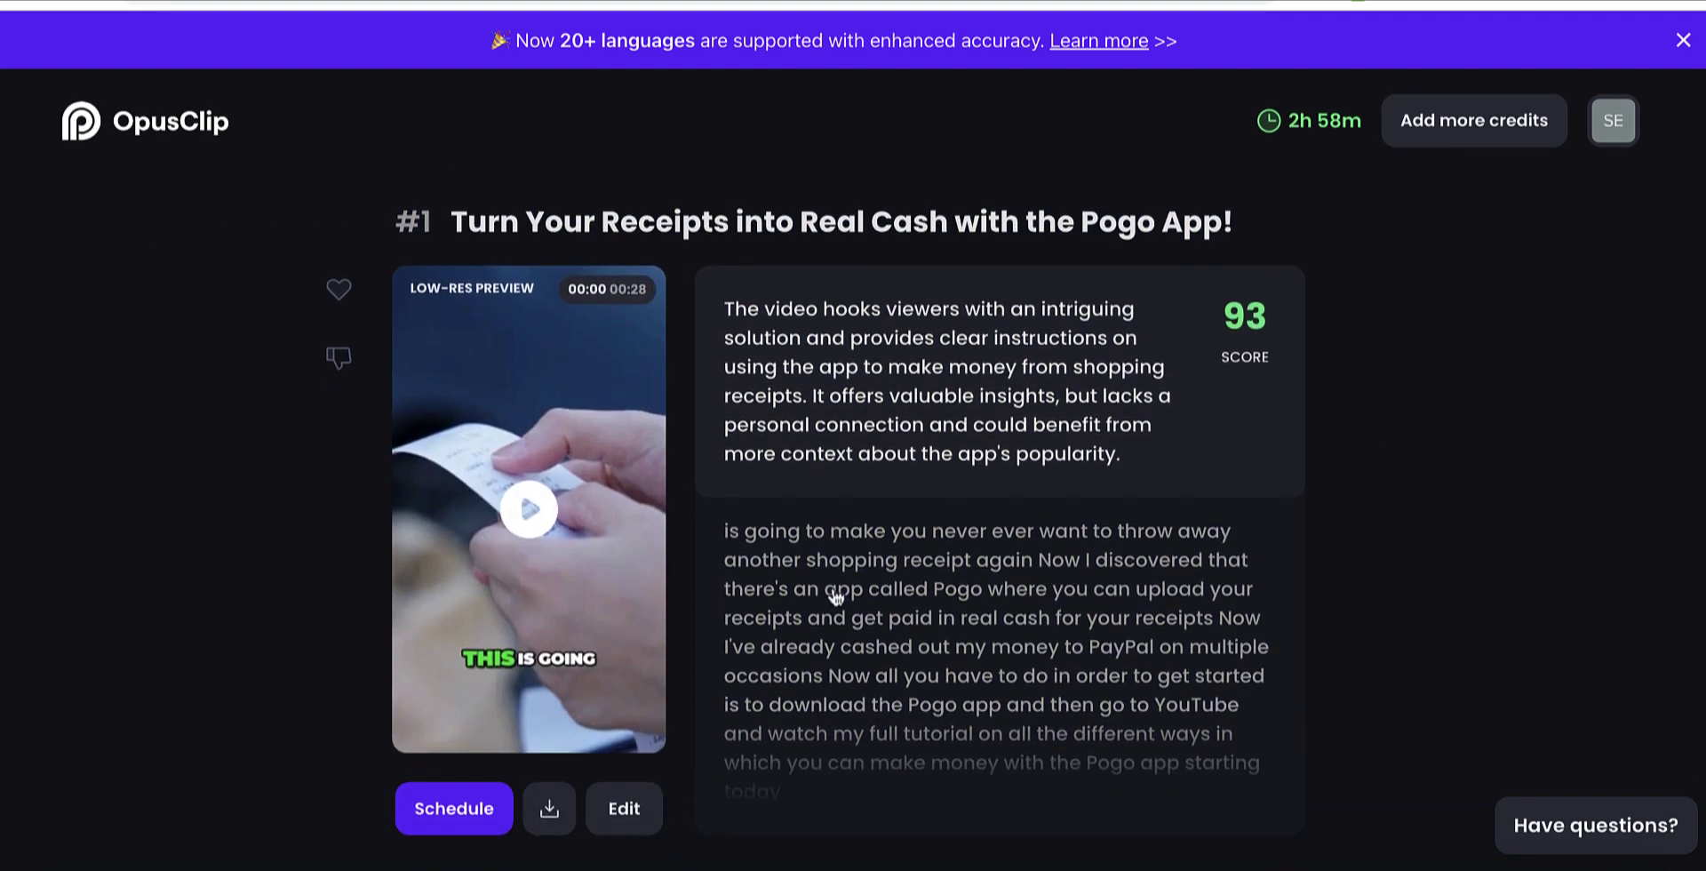
pyautogui.click(529, 512)
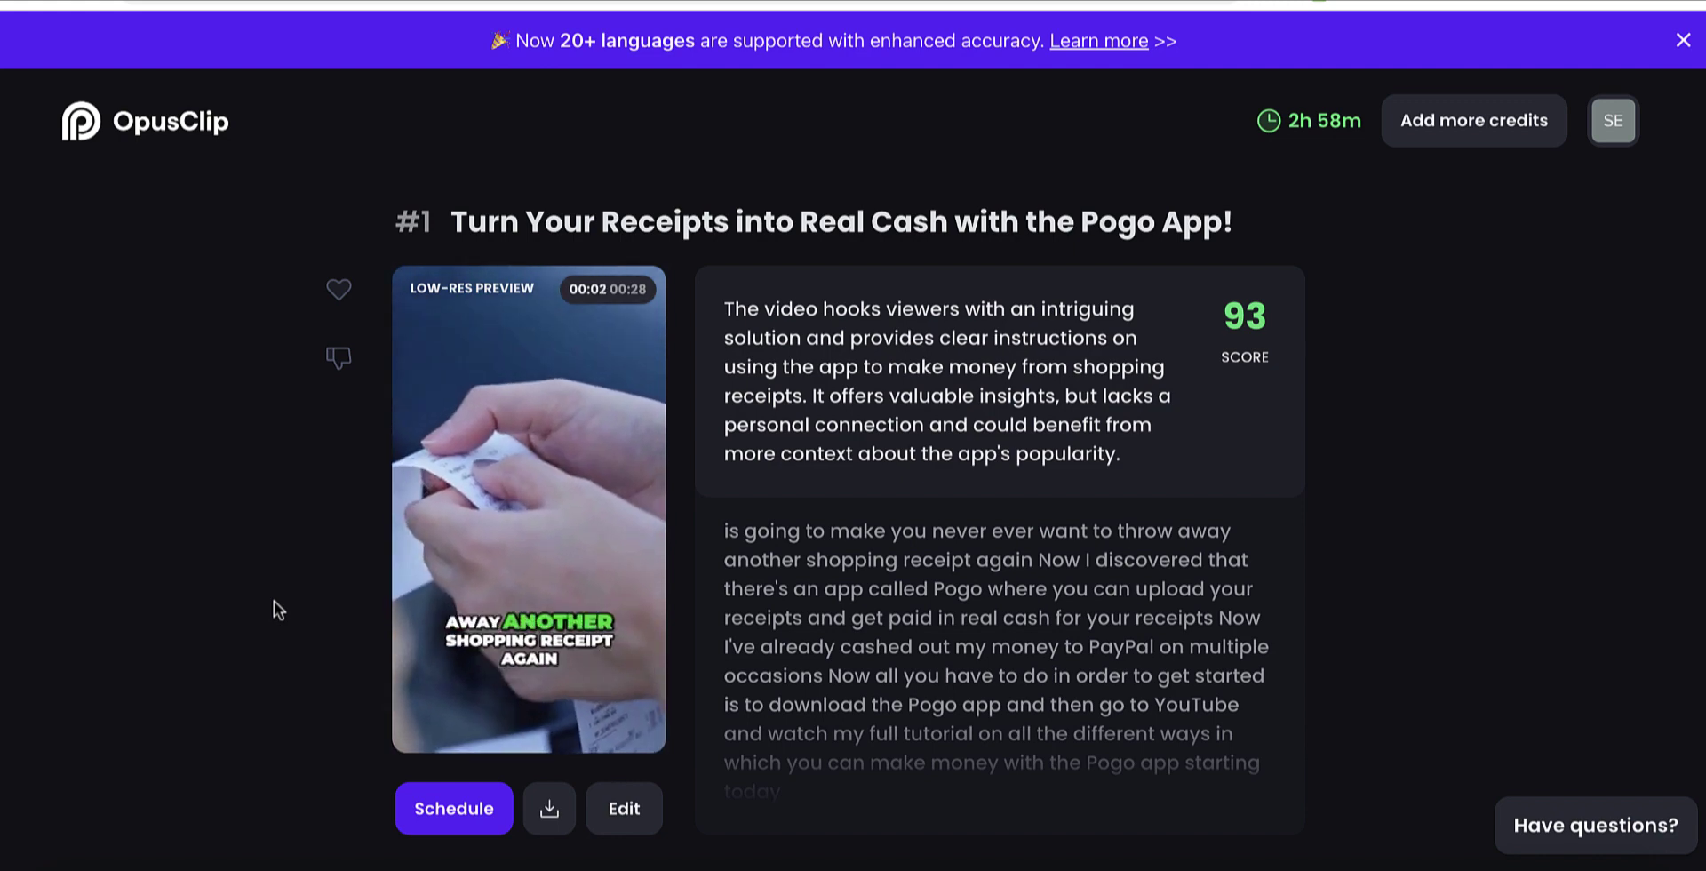
pyautogui.click(622, 807)
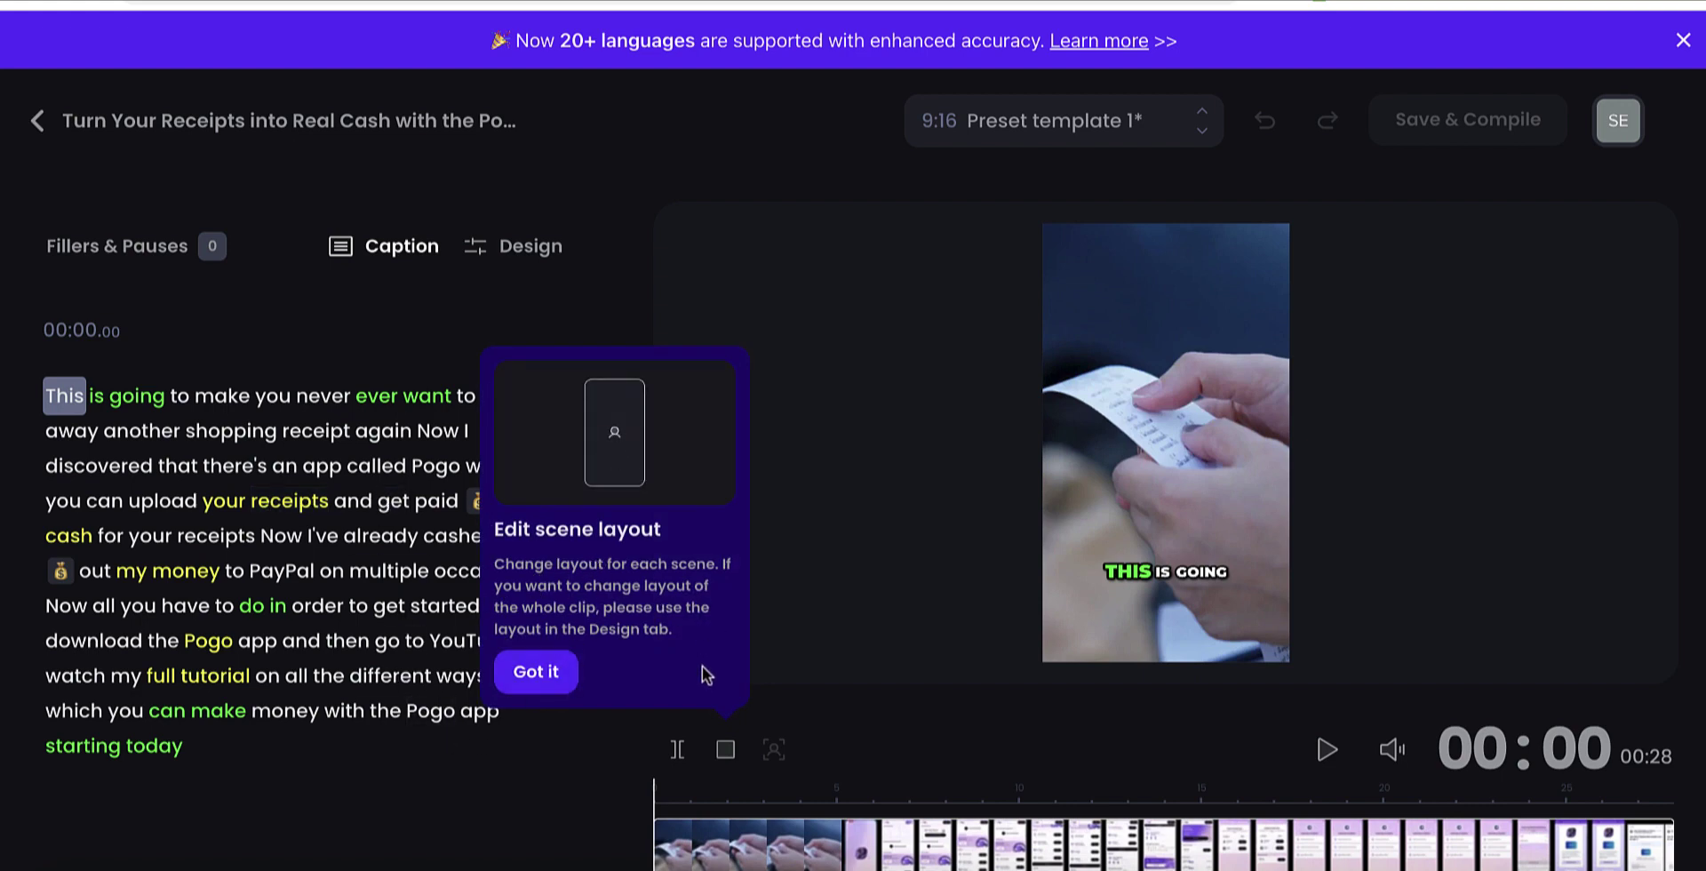
# - Dismiss the scene layout tip and review the clip's Design settings for captions and emojis
pyautogui.click(536, 671)
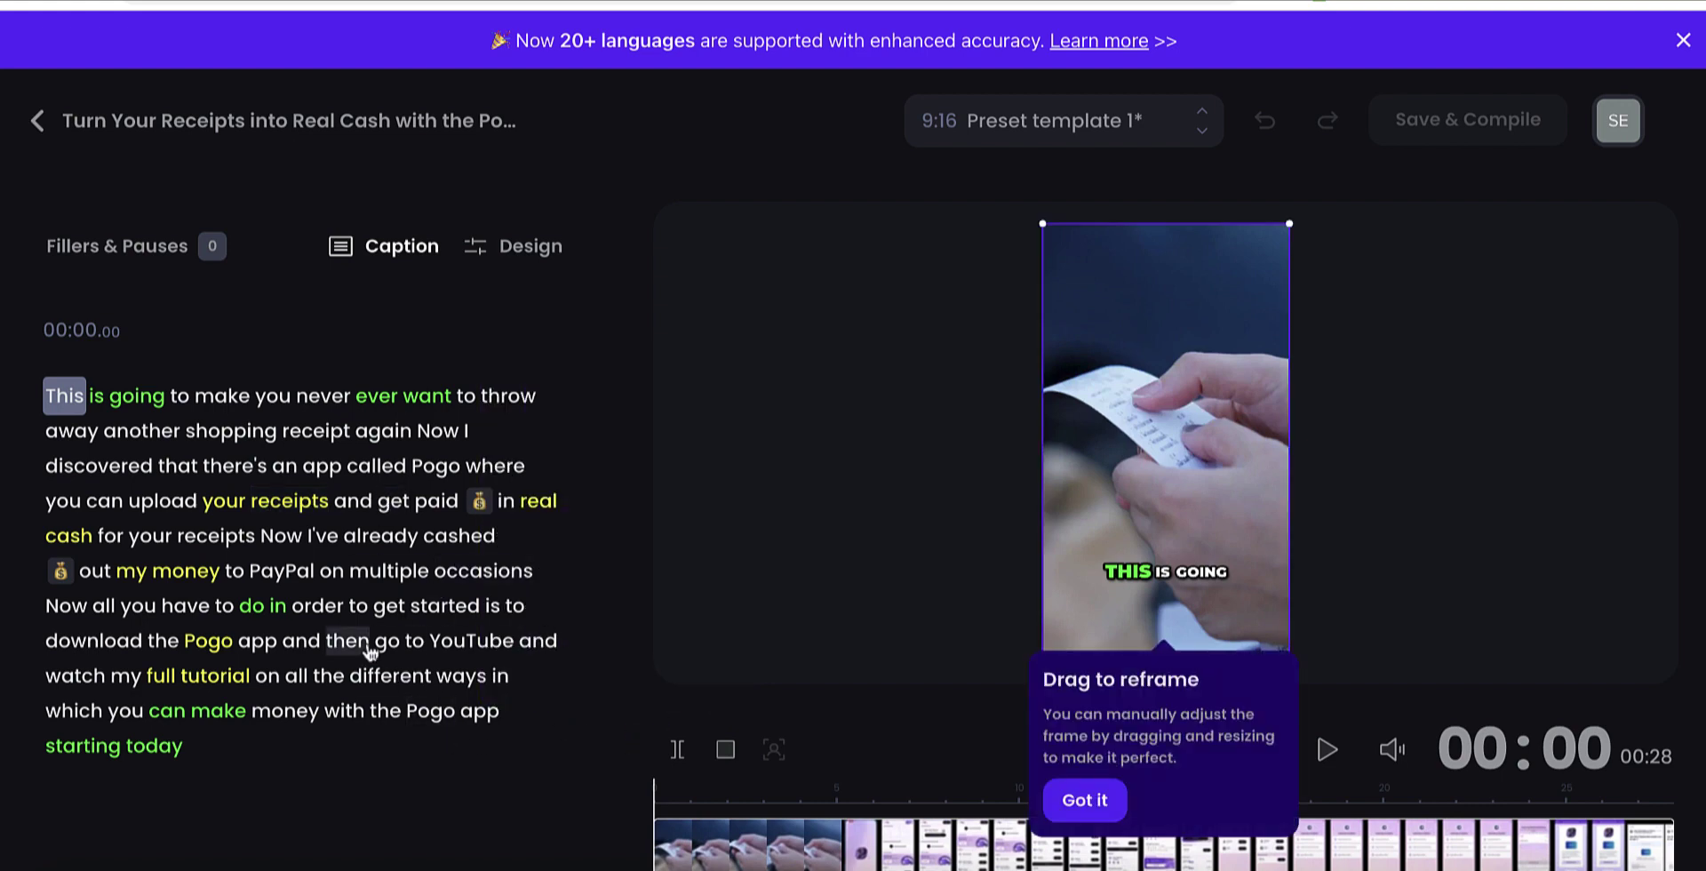
pyautogui.scroll(-1, 366, 651)
pyautogui.scroll(1, 371, 652)
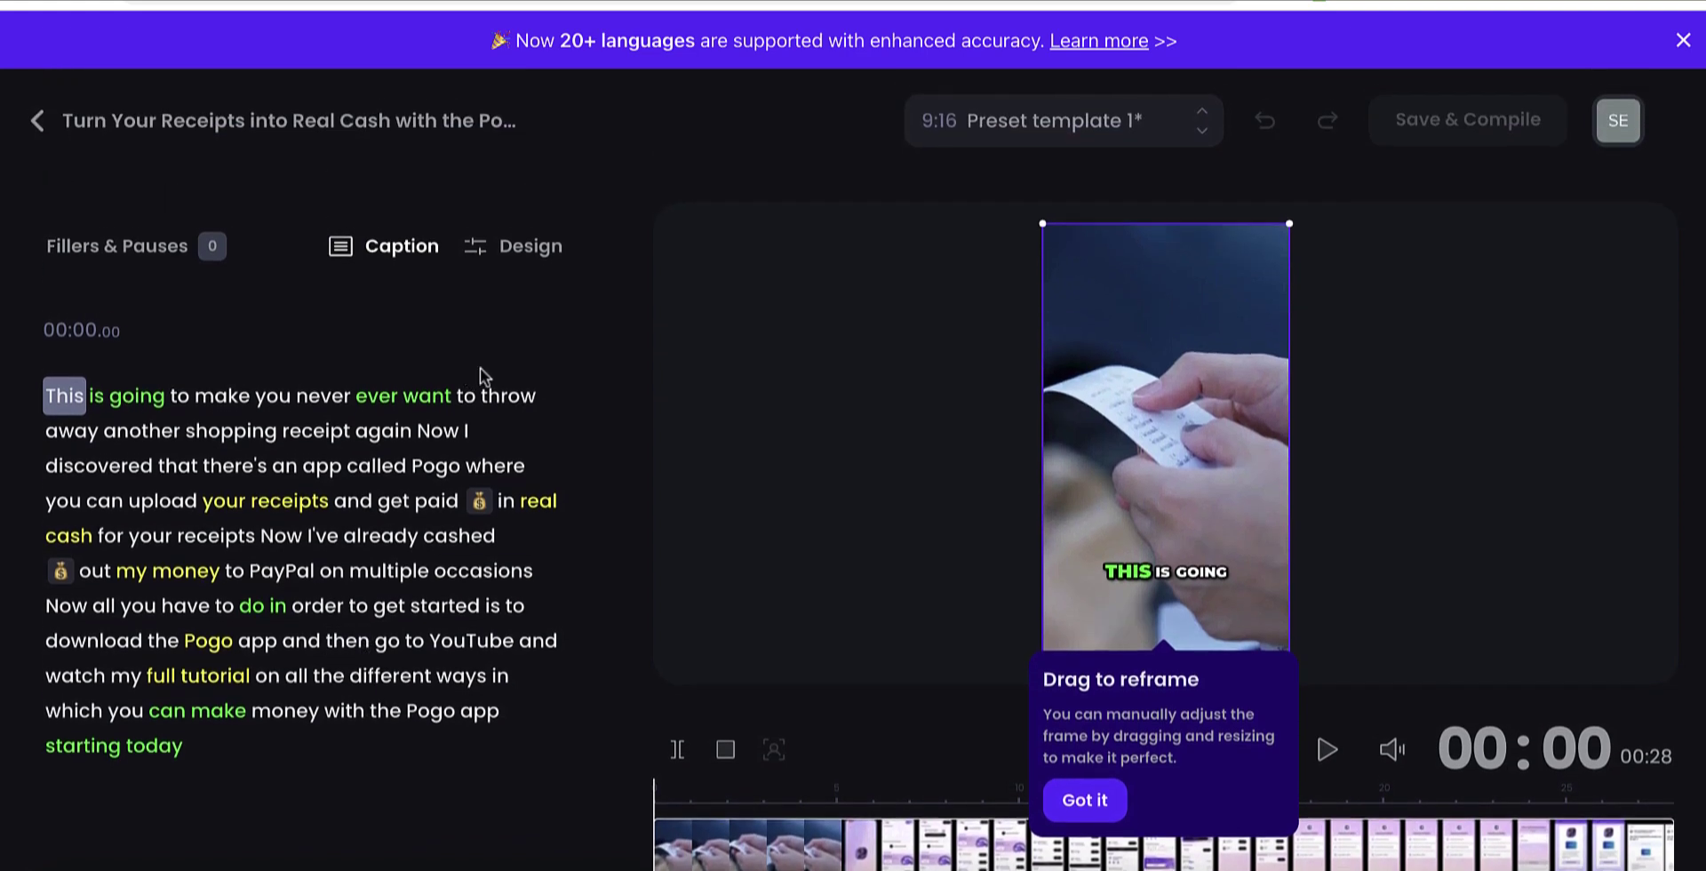
pyautogui.click(495, 258)
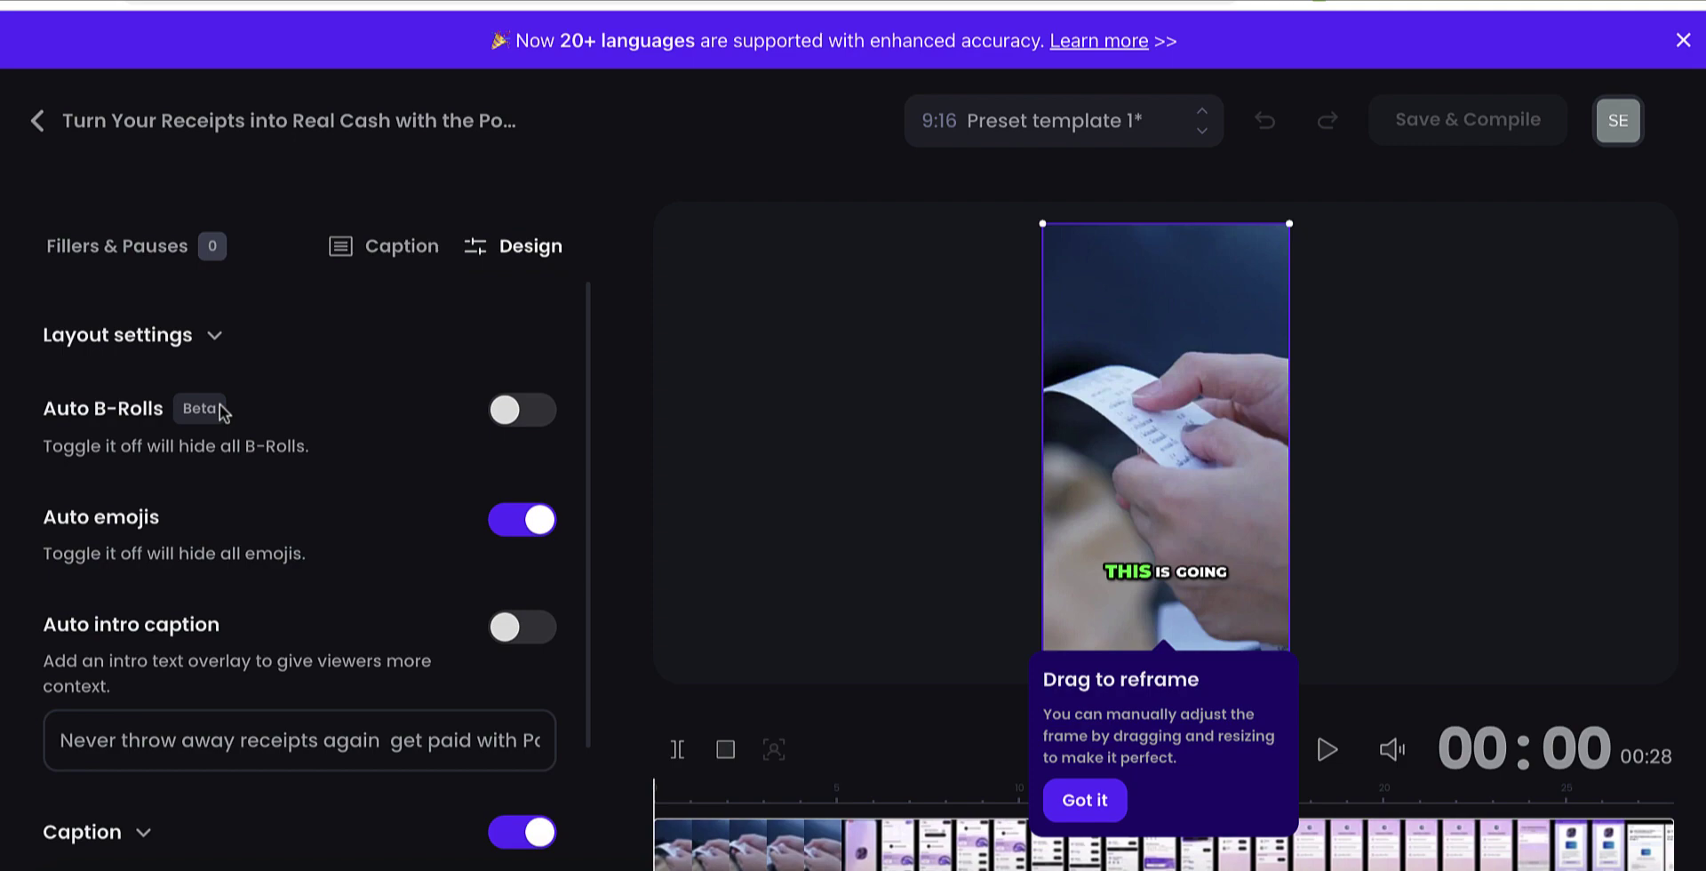
pyautogui.scroll(-2, 264, 546)
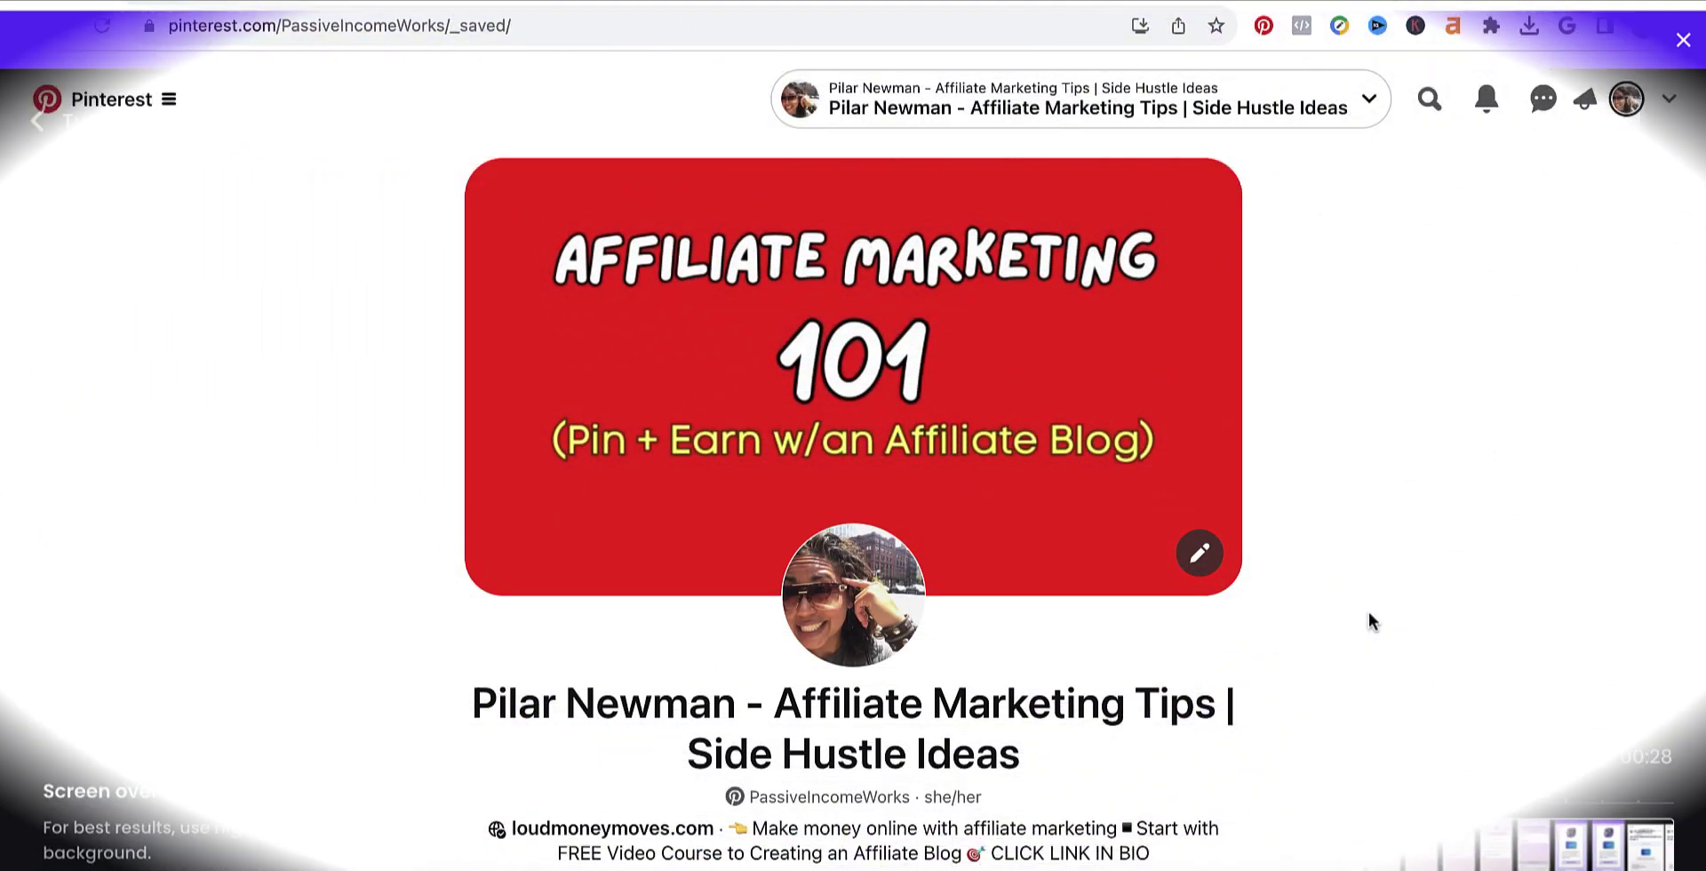
# - From the profile's Saved pins, start a new Pin through the + Create menu
pyautogui.scroll(-10, 1369, 621)
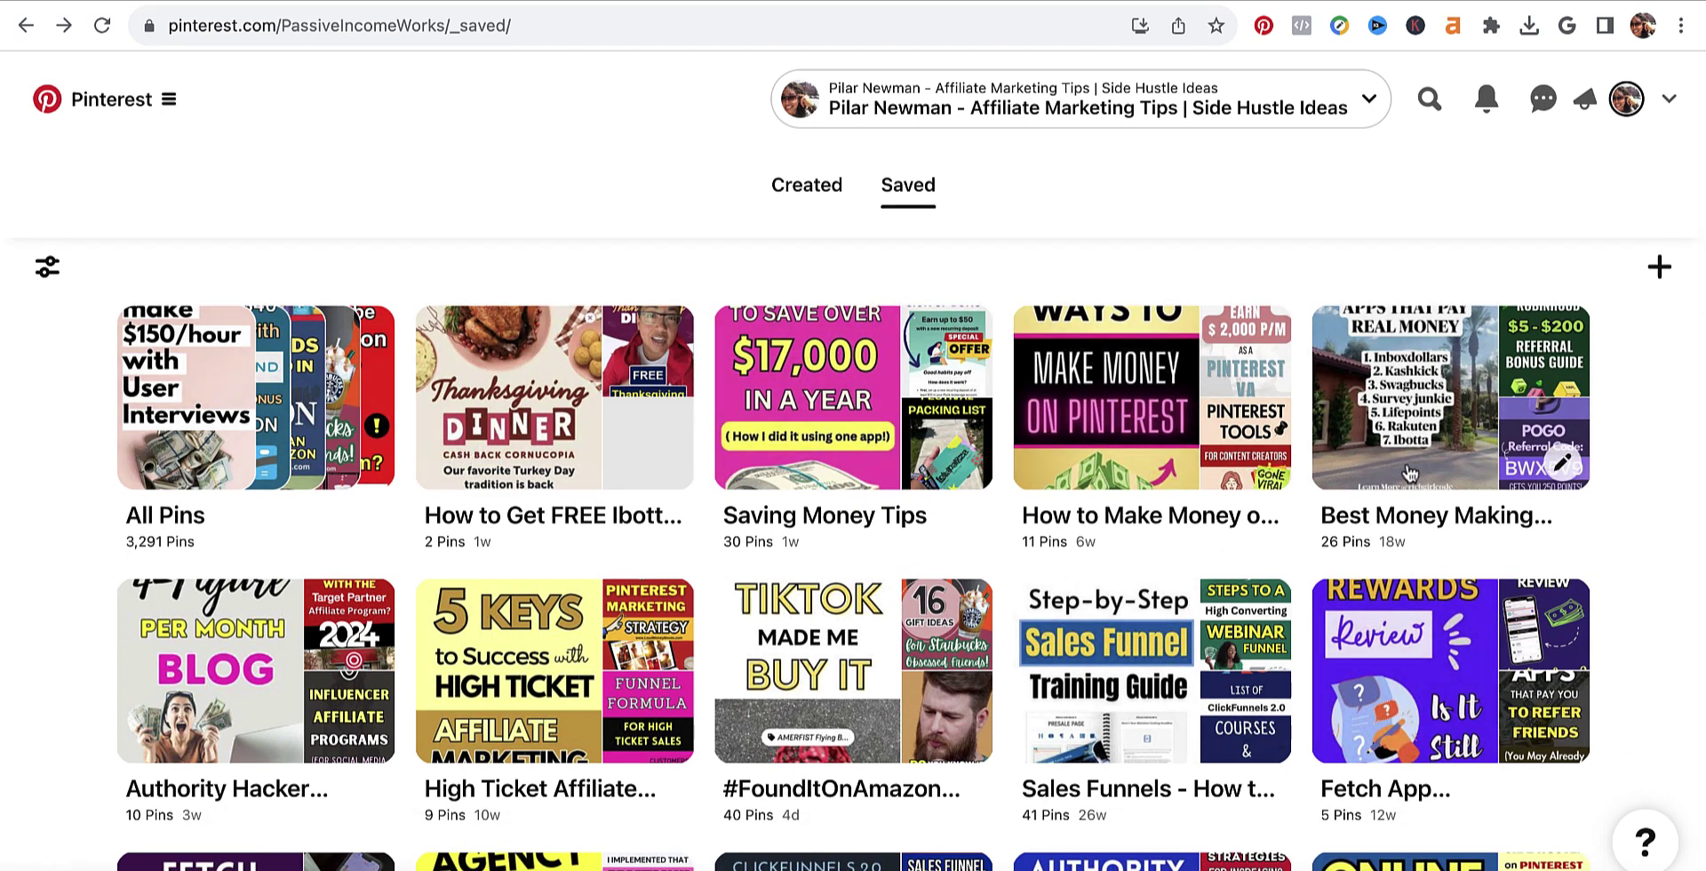
pyautogui.scroll(-3, 1410, 471)
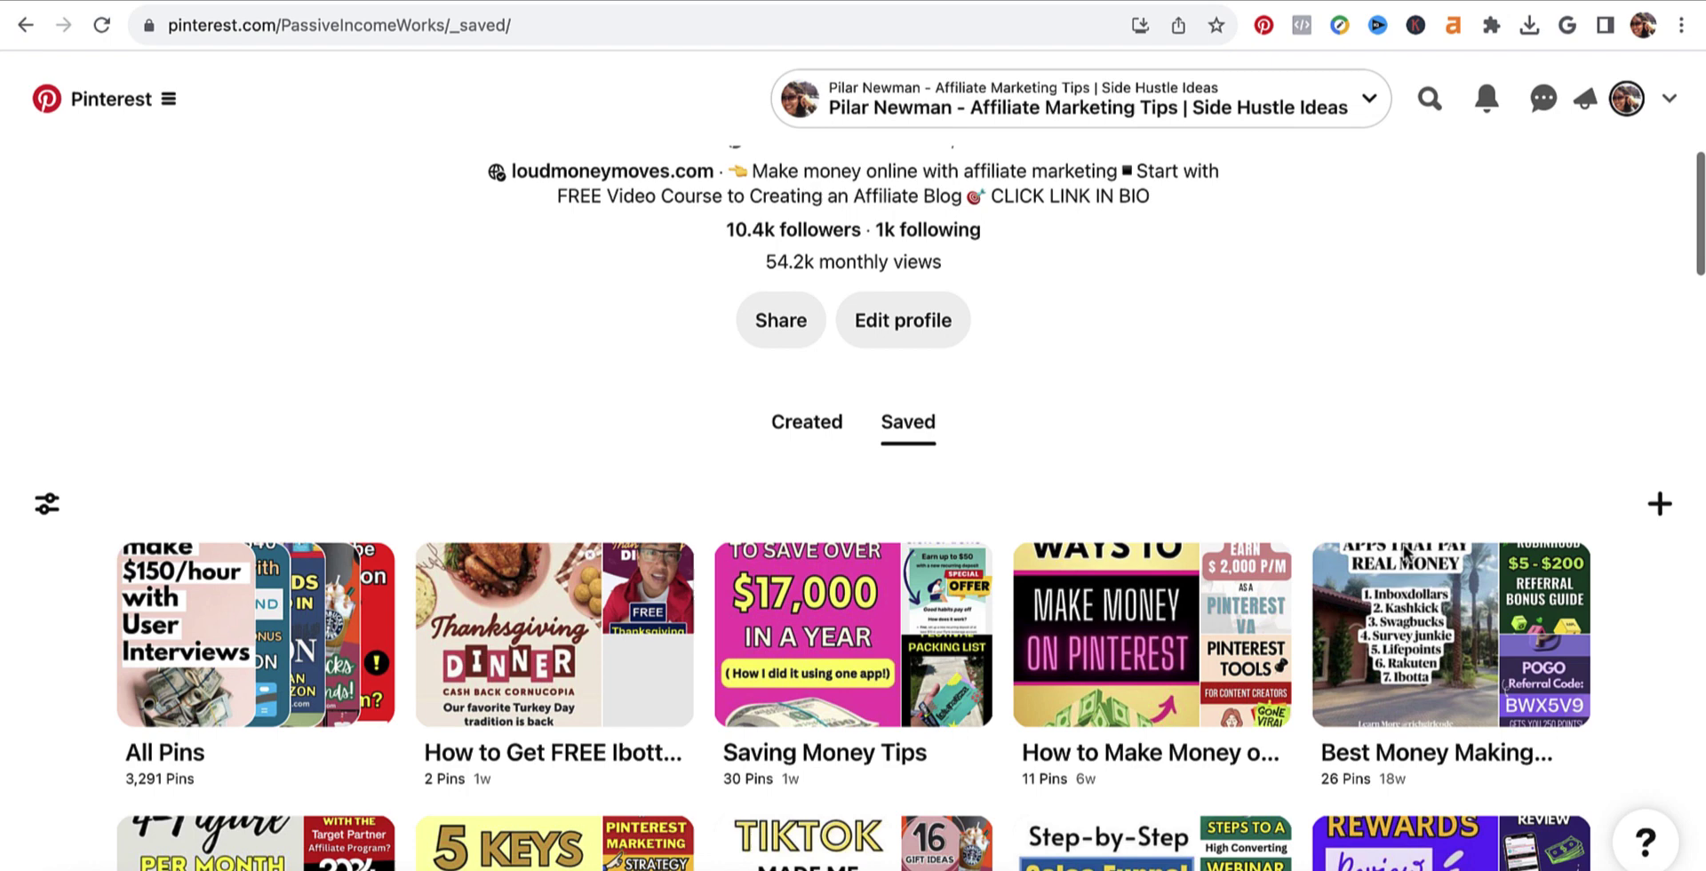
pyautogui.click(1662, 506)
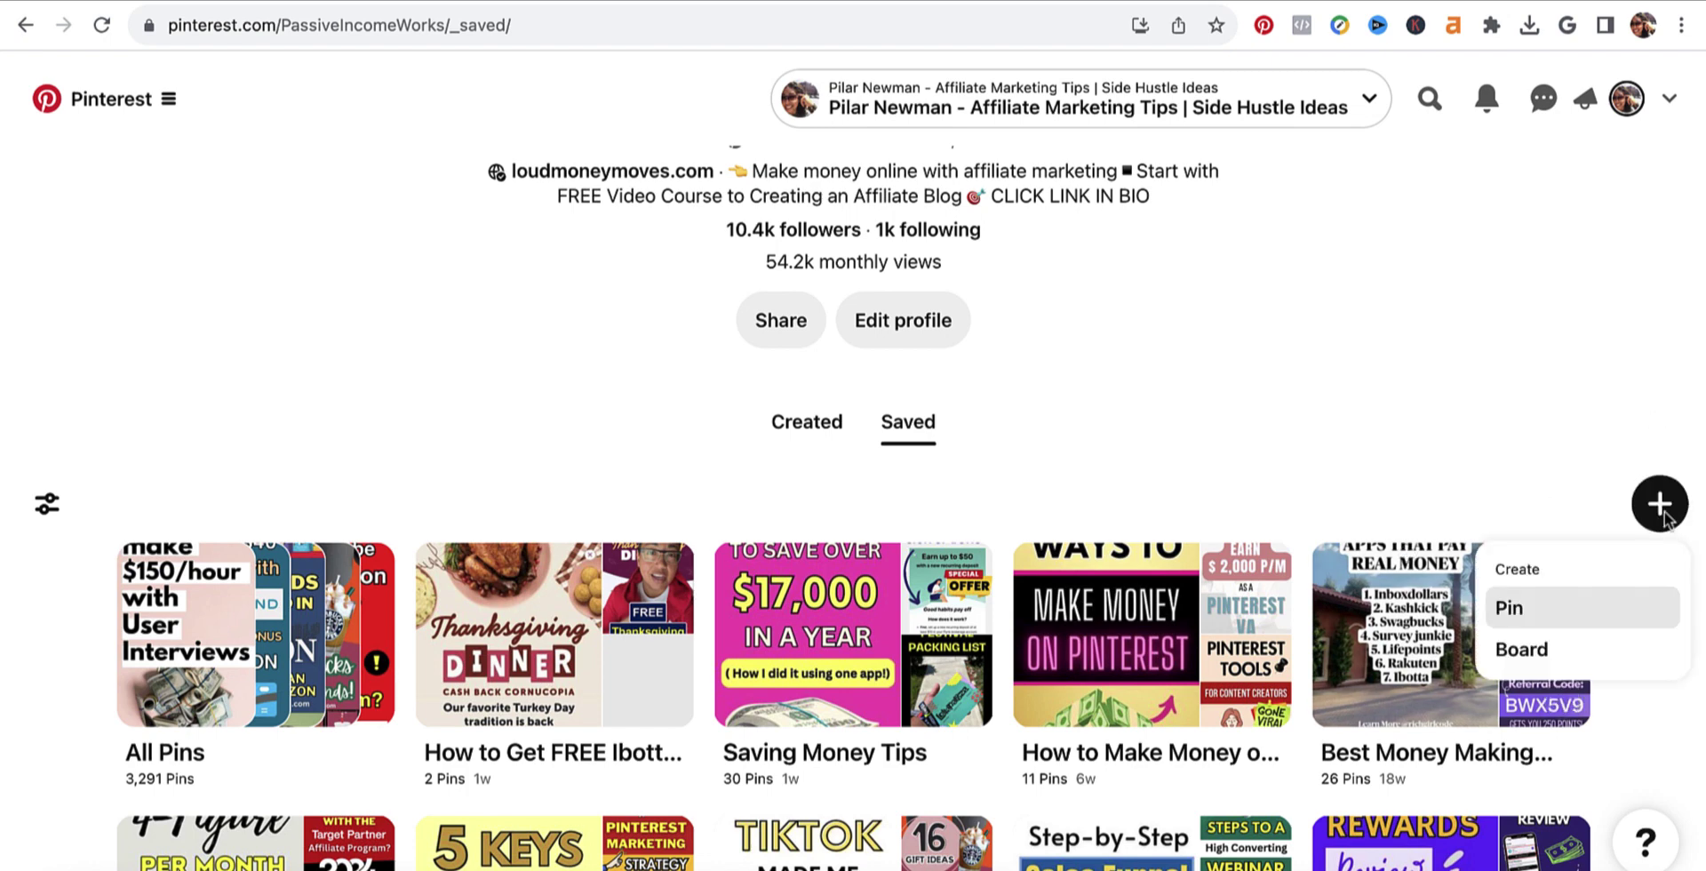
pyautogui.click(1547, 608)
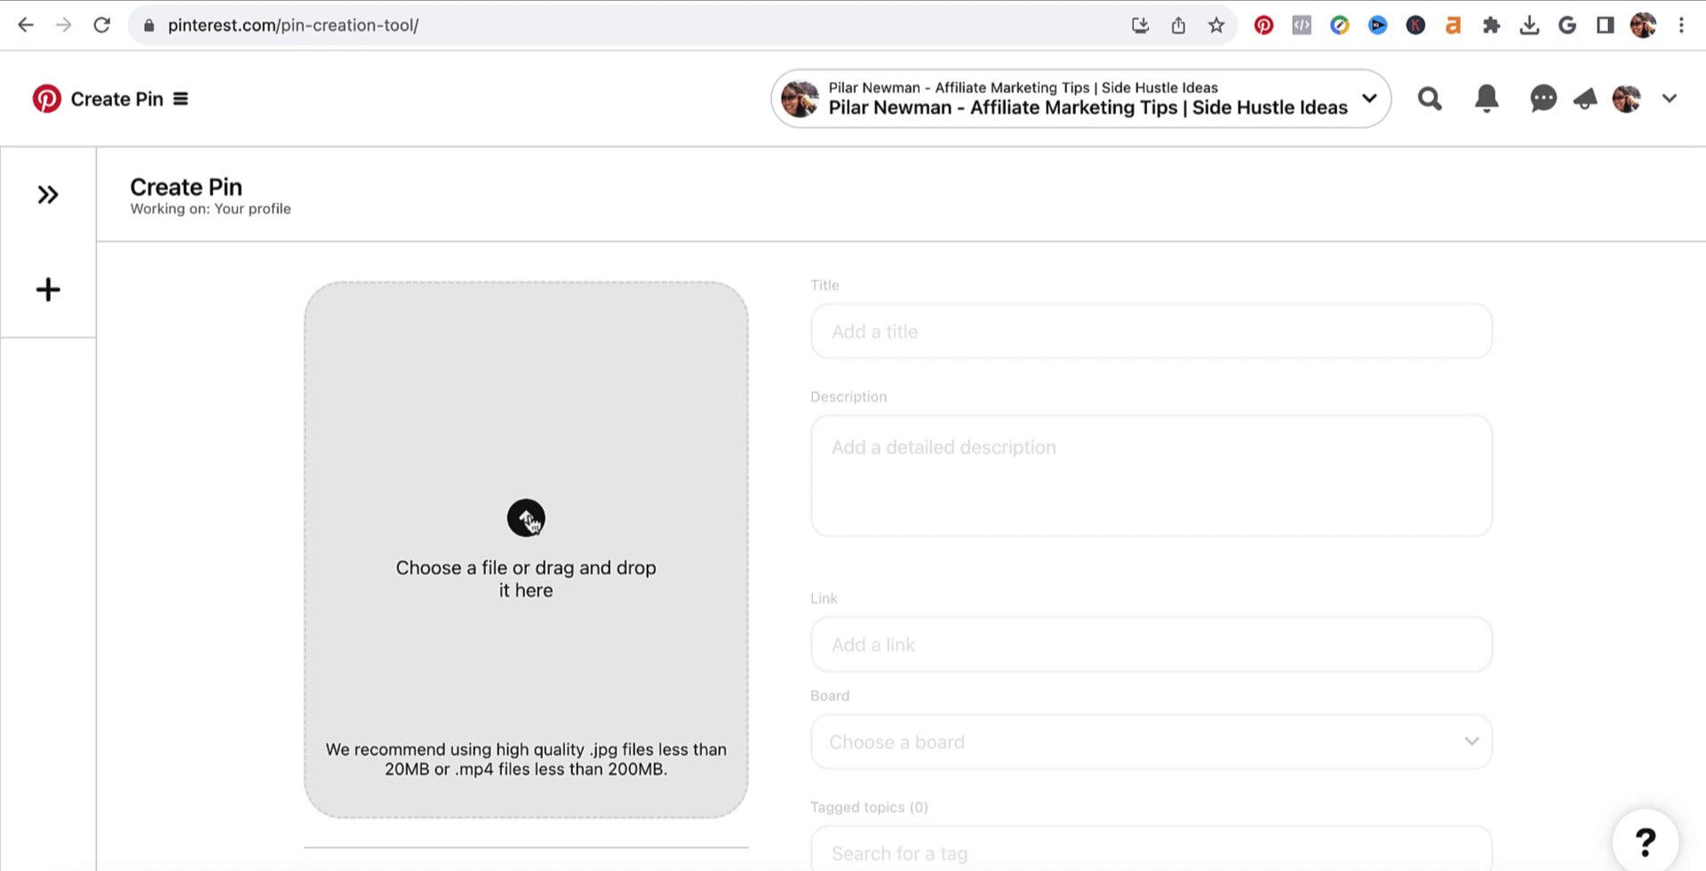
# - Check the uploaded receipt video in the Create Pin form and view its cover frame options
pyautogui.scroll(-2, 910, 684)
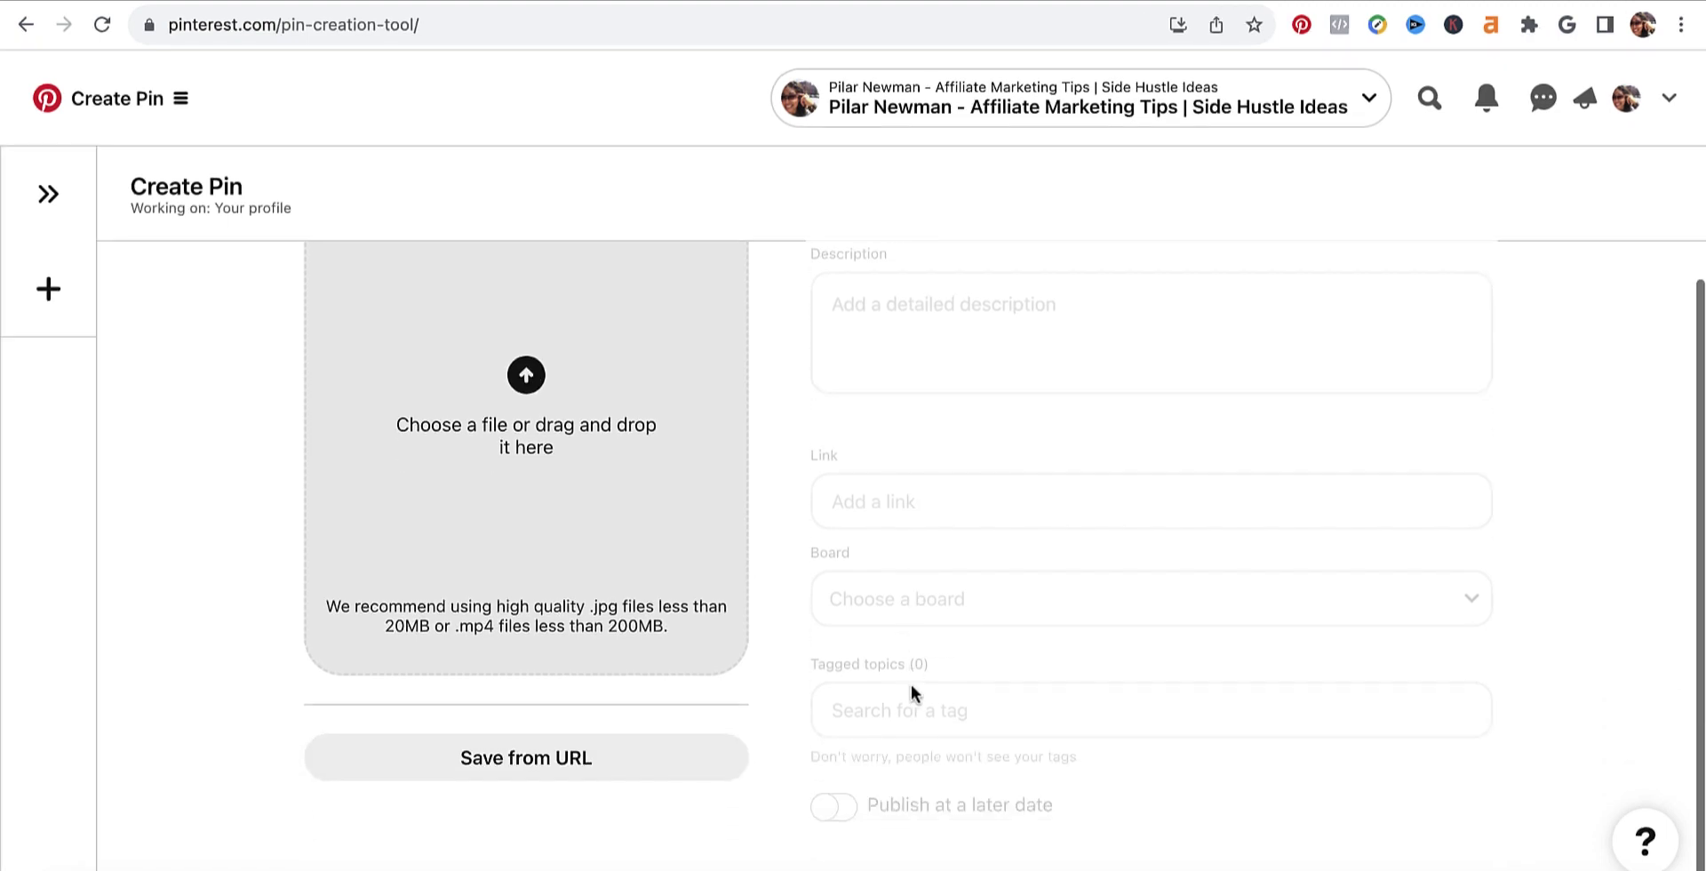
pyautogui.scroll(2, 910, 685)
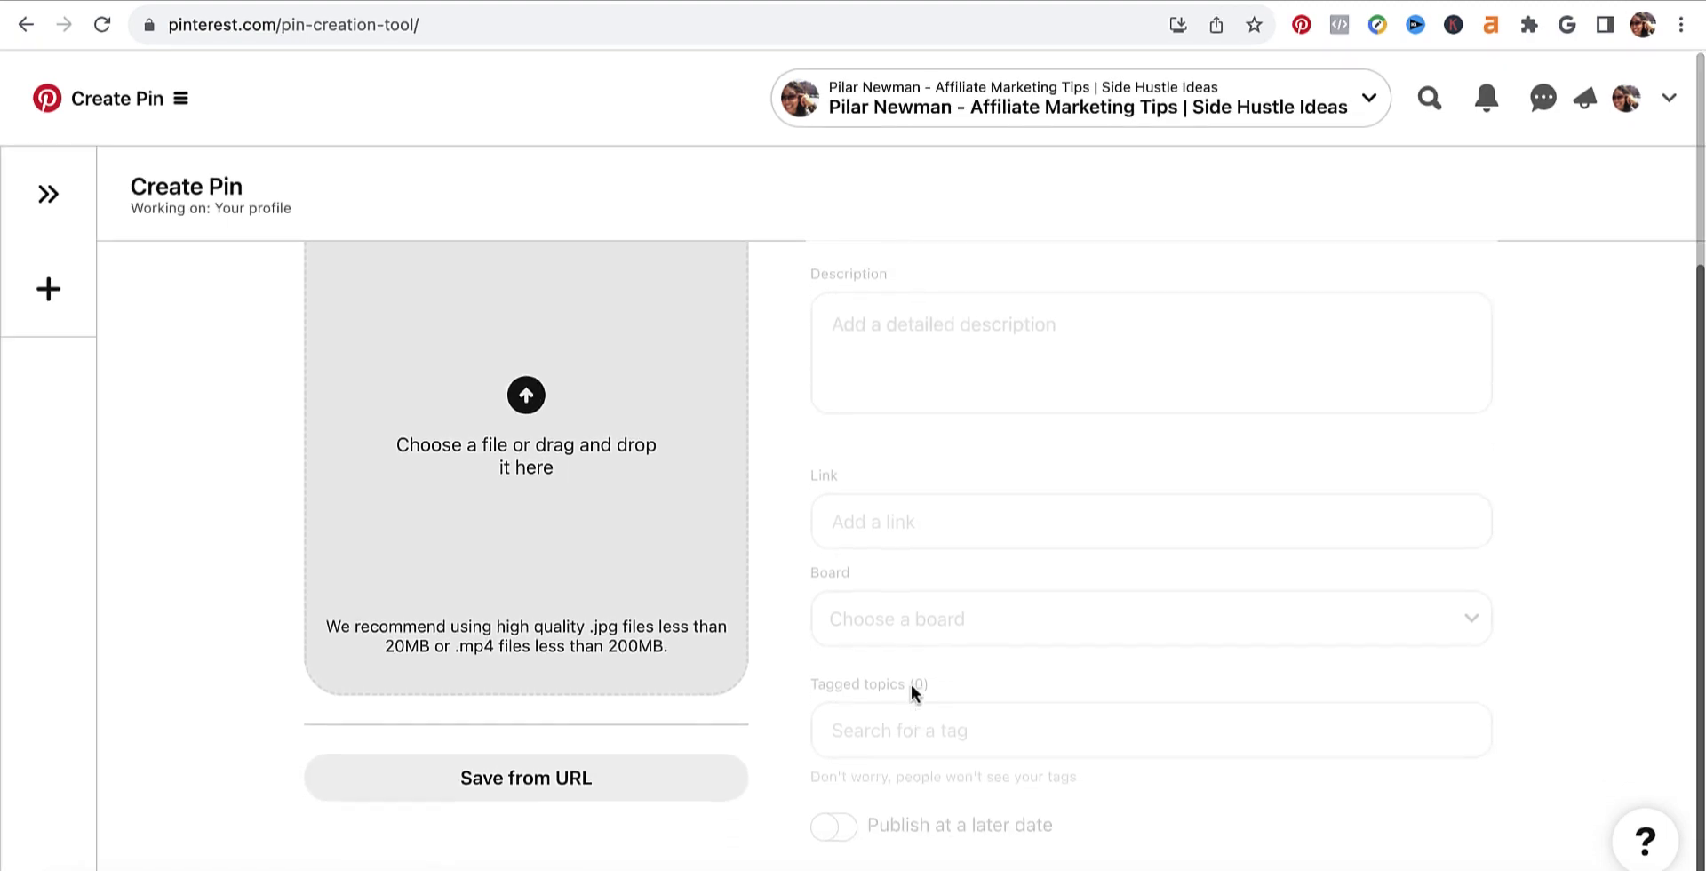
pyautogui.scroll(-1, 913, 693)
pyautogui.scroll(1, 913, 693)
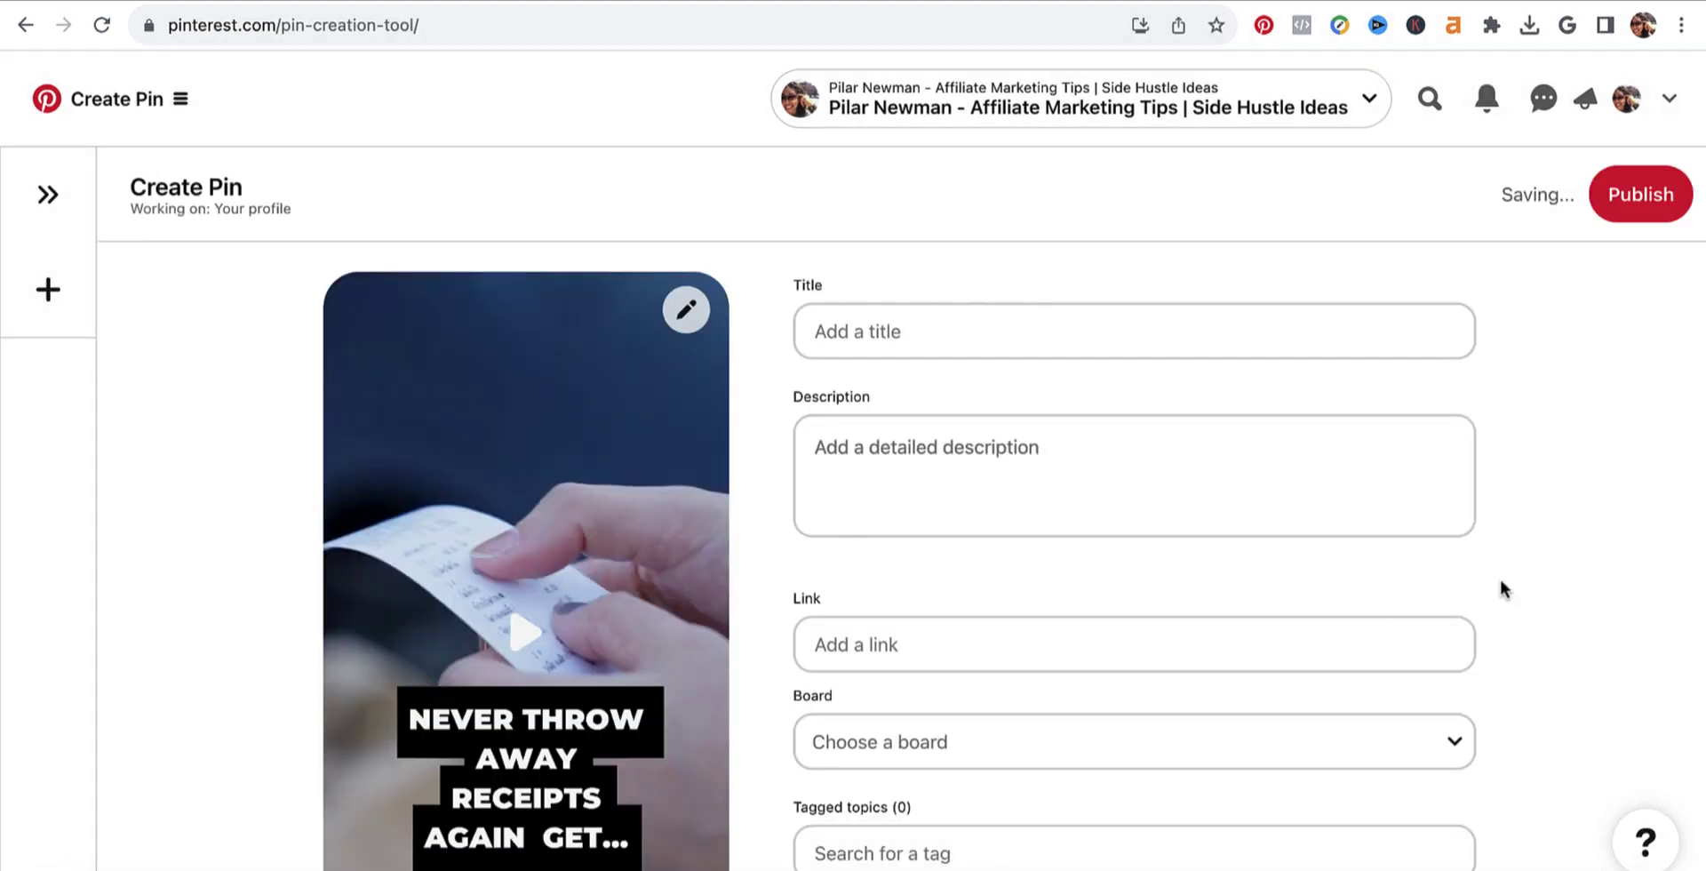
pyautogui.scroll(-2, 1502, 588)
pyautogui.scroll(2, 1502, 588)
pyautogui.scroll(-2, 1500, 586)
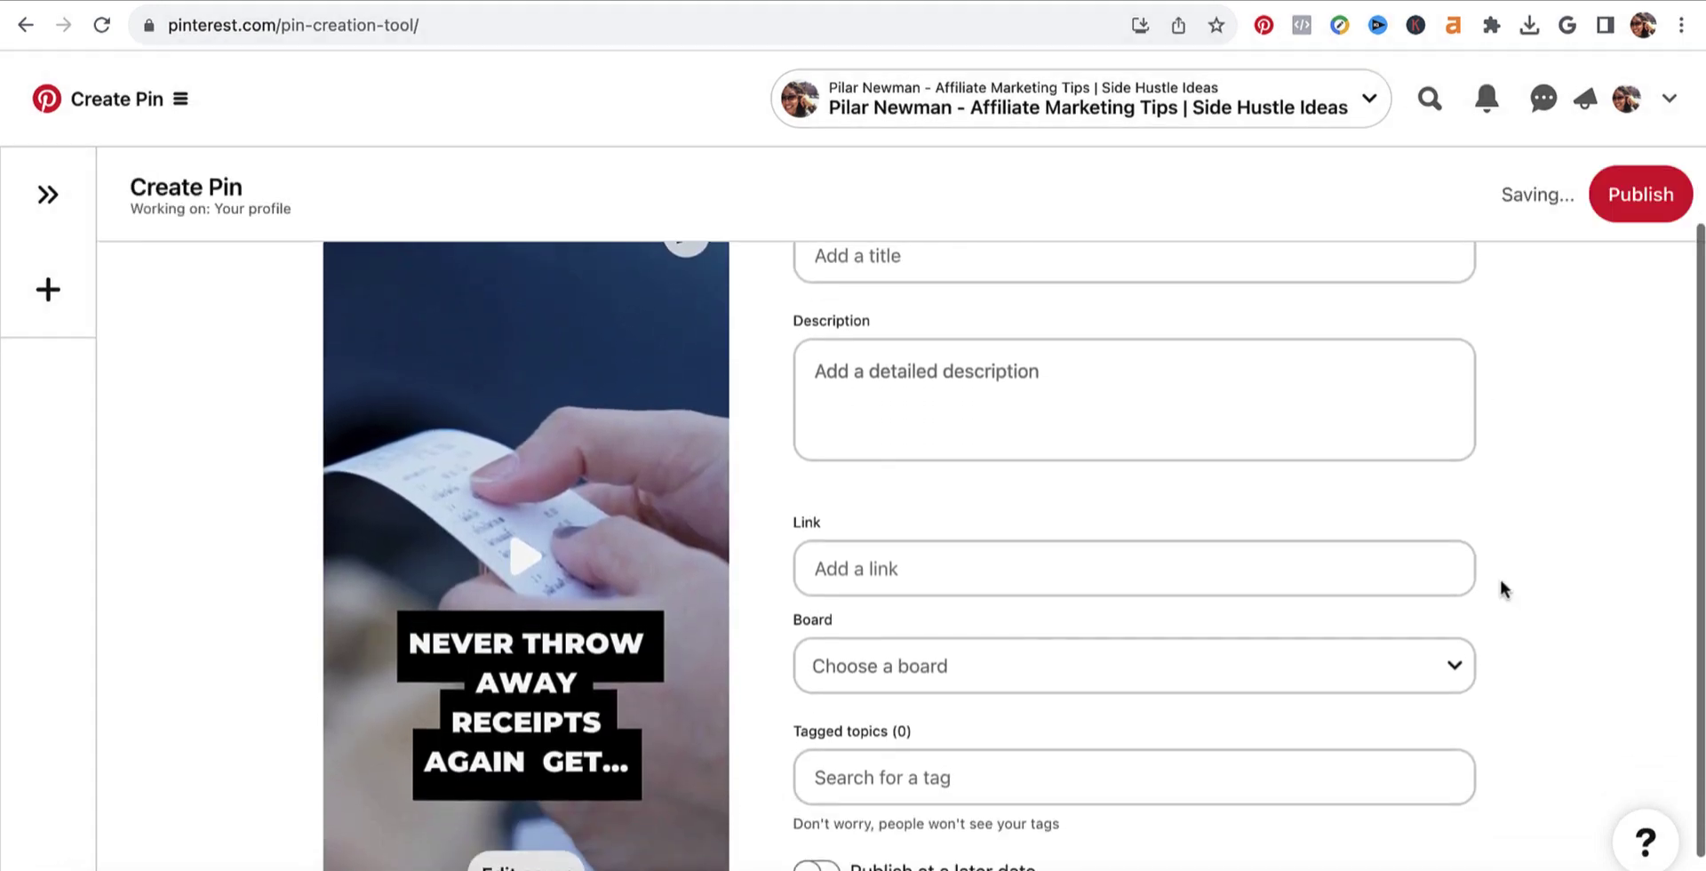
pyautogui.click(526, 835)
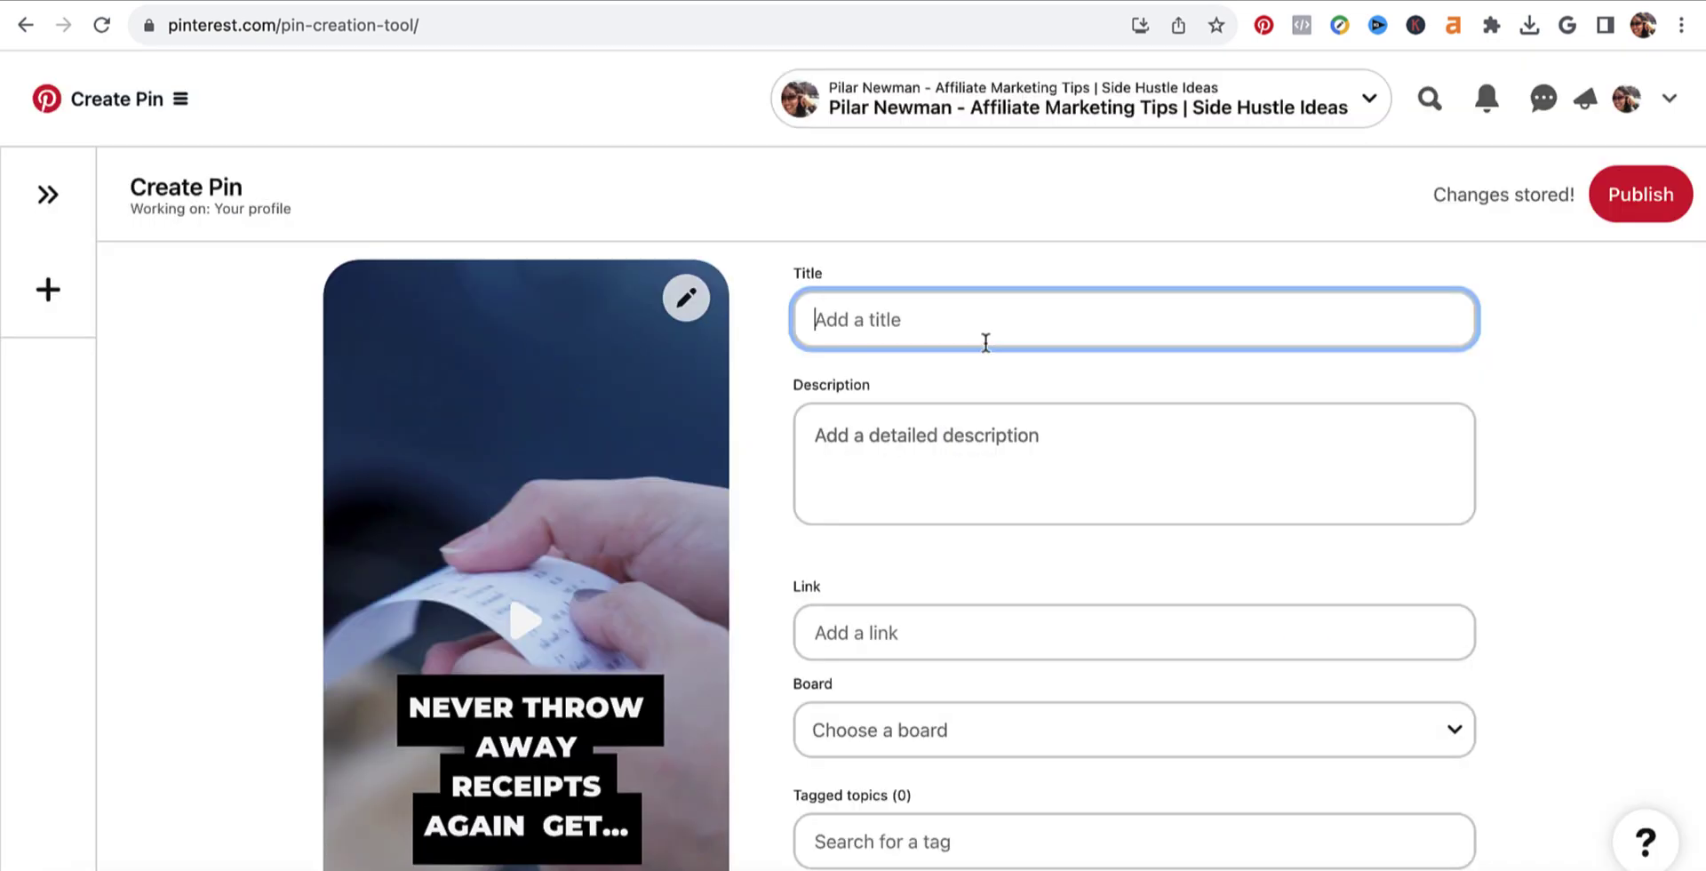
pyautogui.write('Turn')
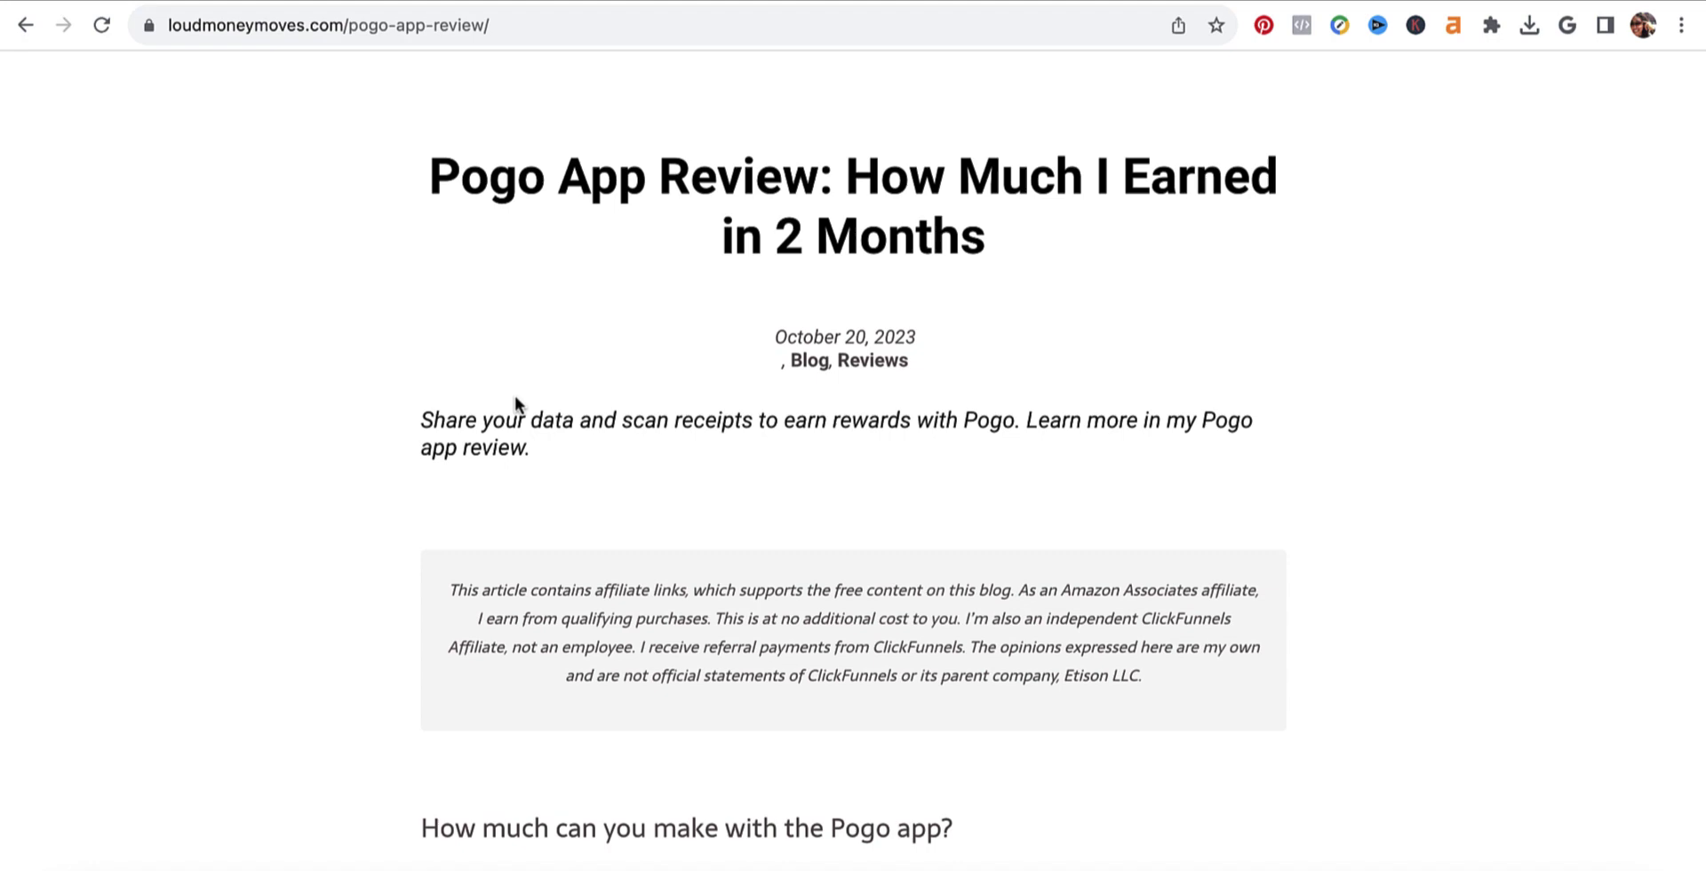
pyautogui.moveTo(545, 448); pyautogui.dragTo(421, 415)
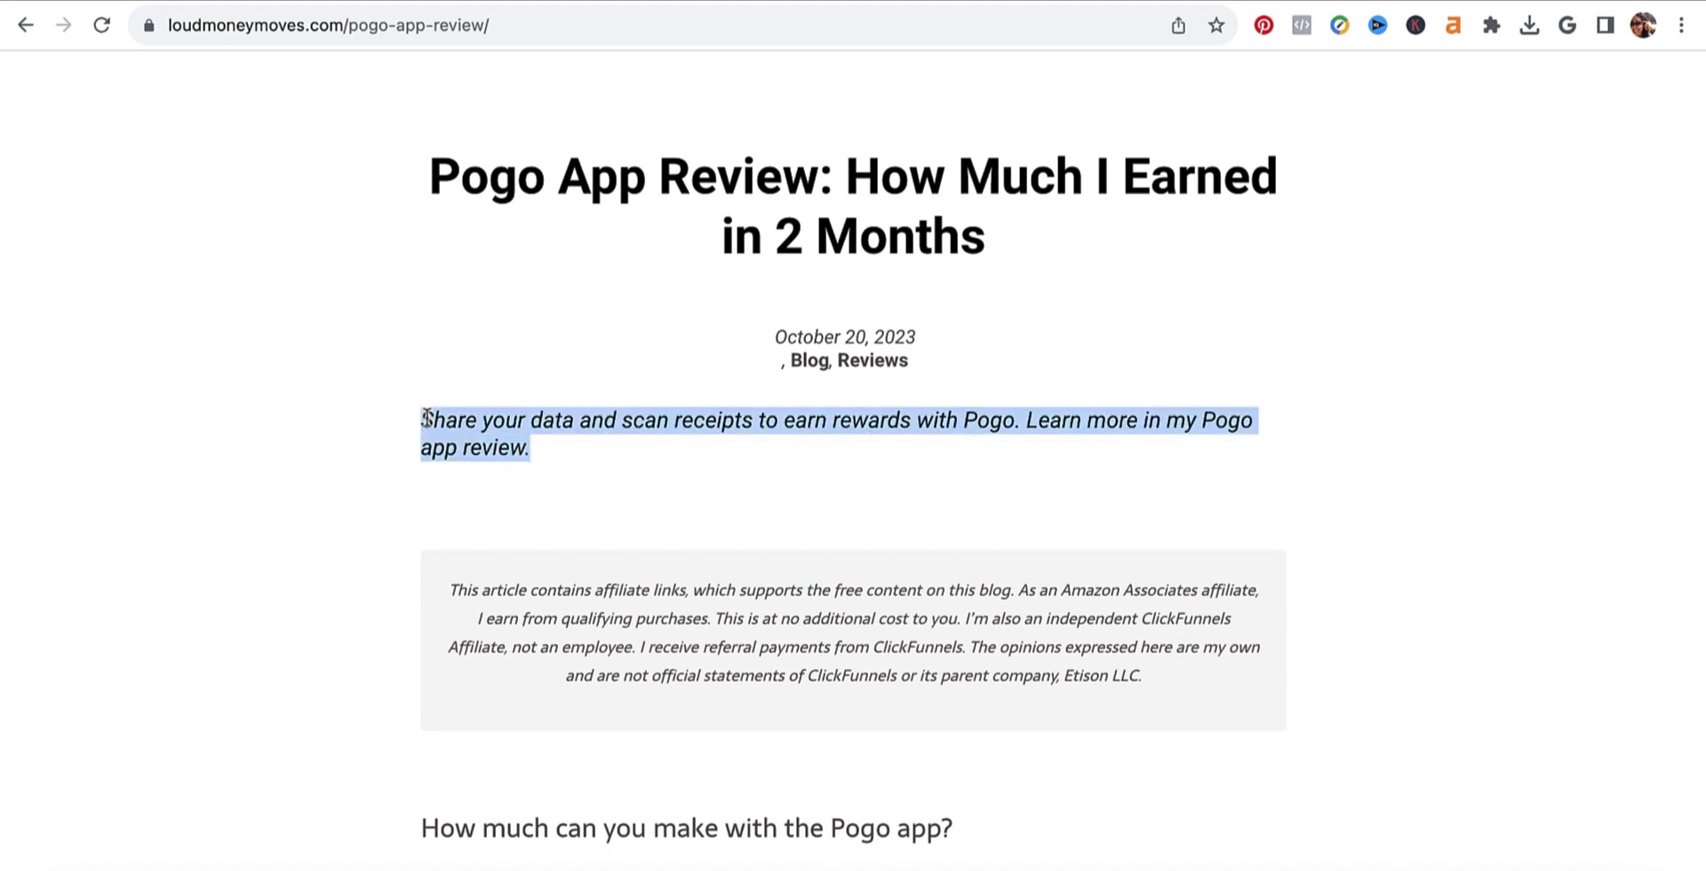
pyautogui.press('super+l')
pyautogui.press('super+c')
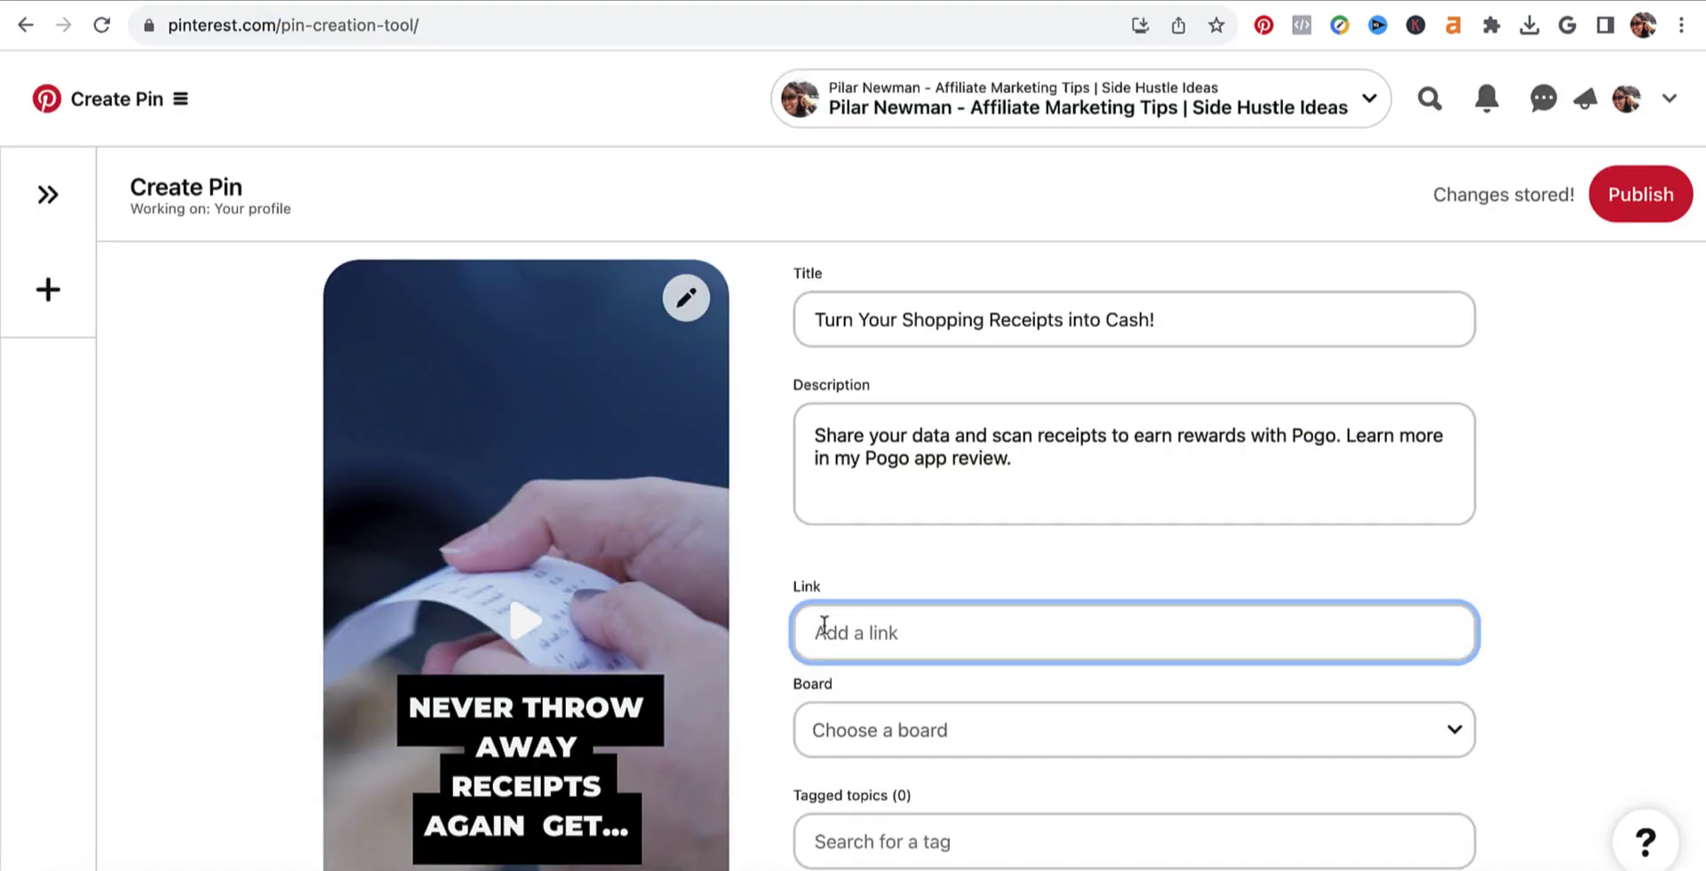
pyautogui.rightClick(841, 637)
pyautogui.click(879, 723)
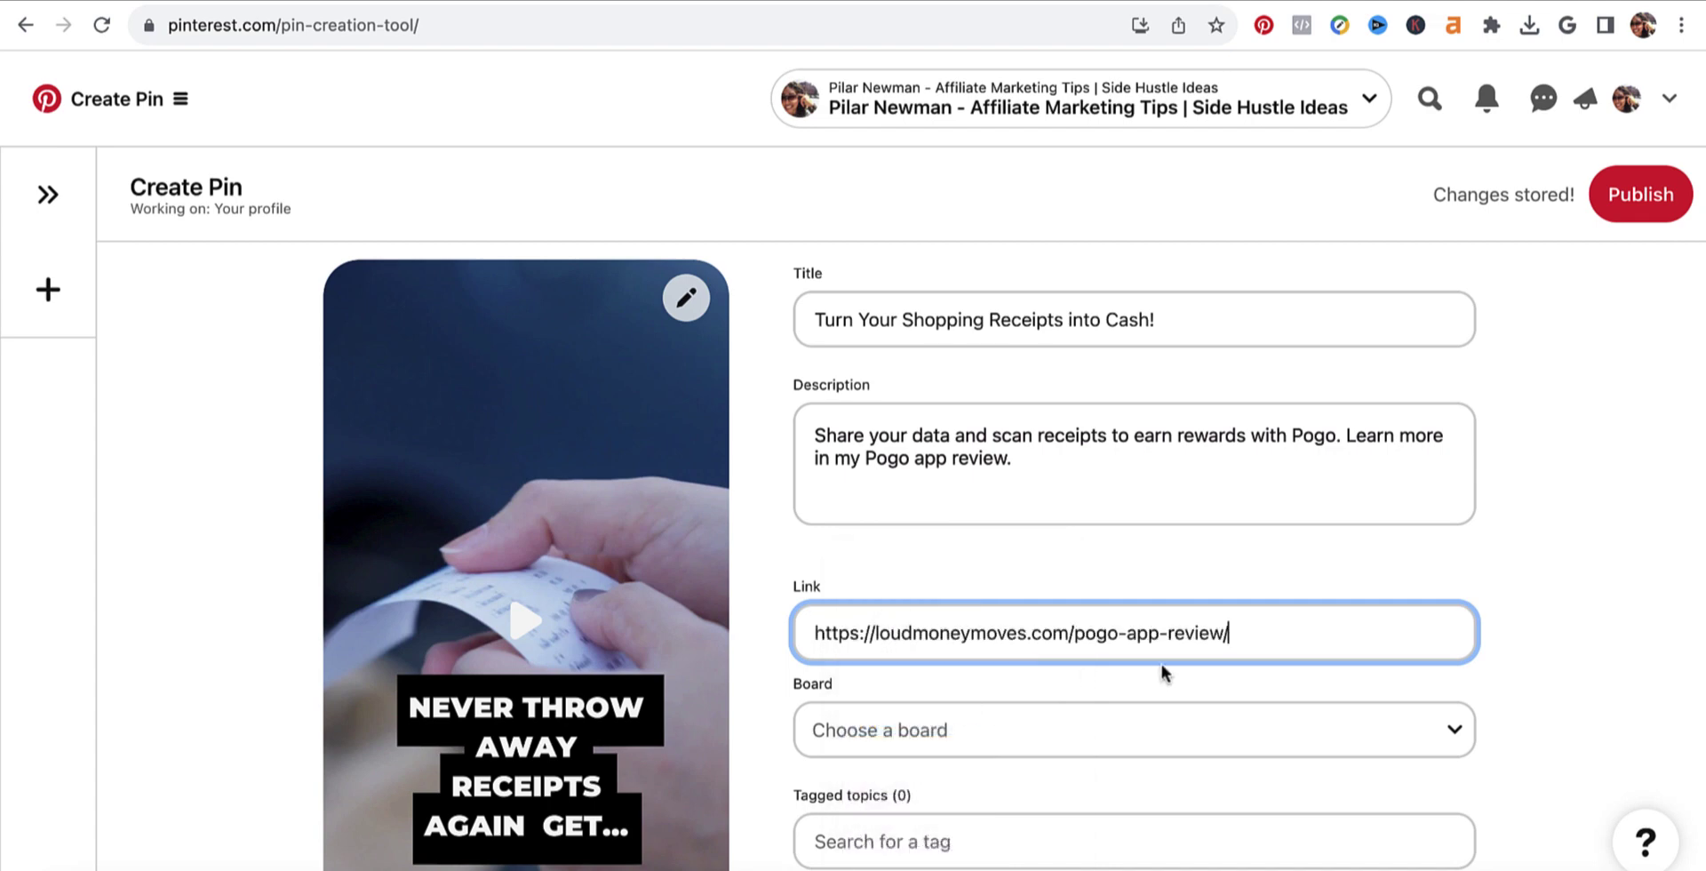
pyautogui.click(1555, 600)
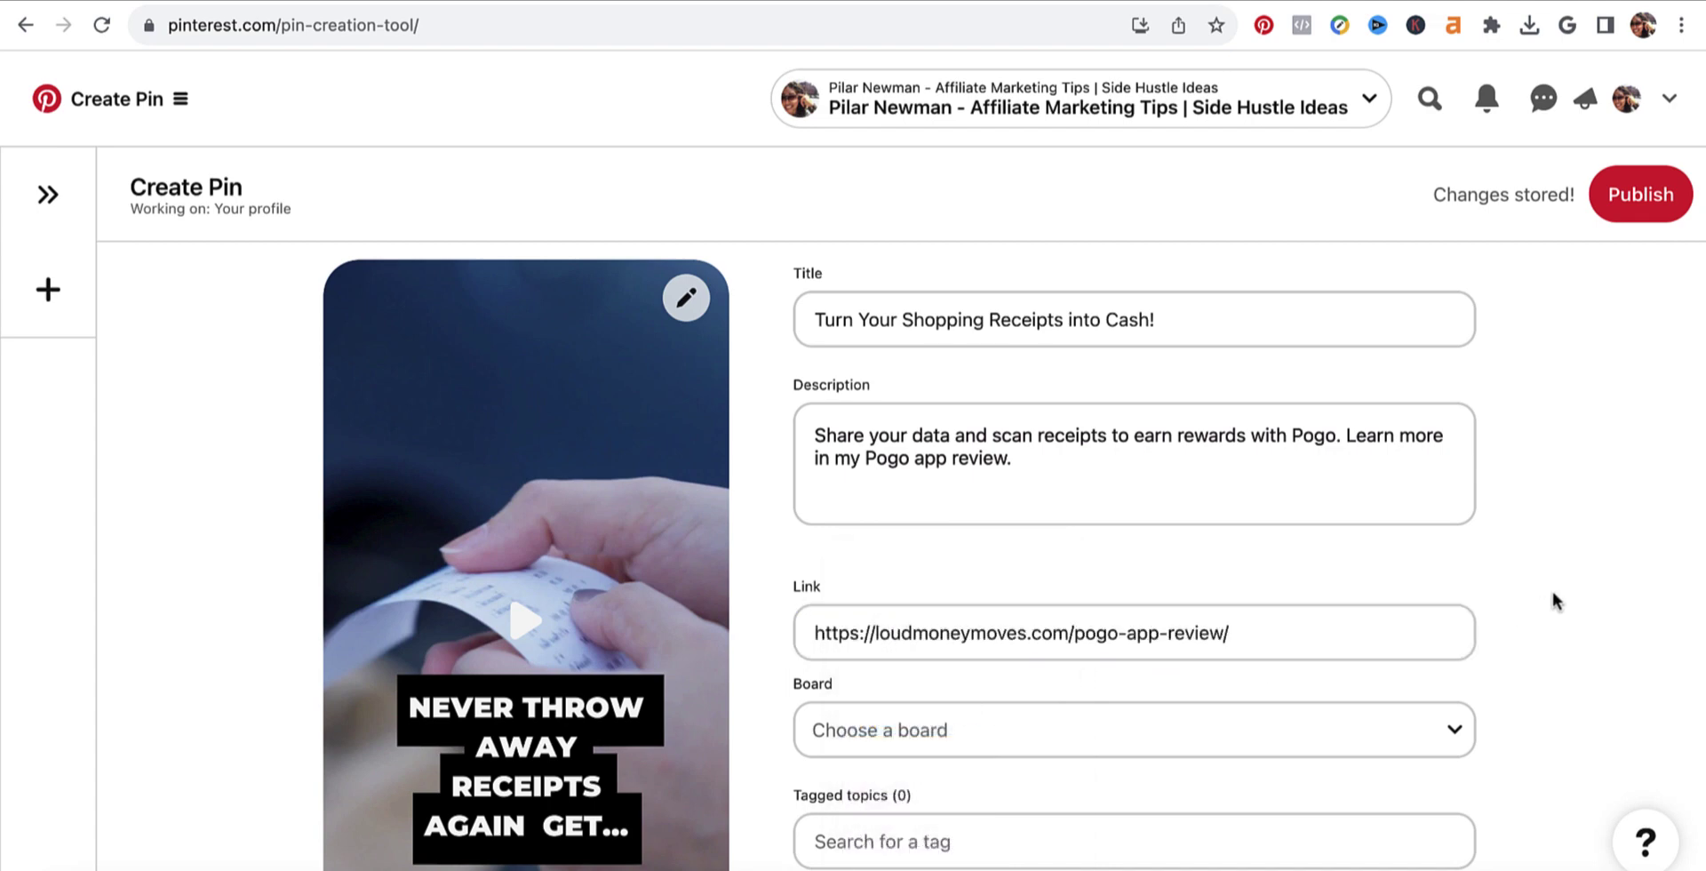
pyautogui.scroll(-2, 1555, 601)
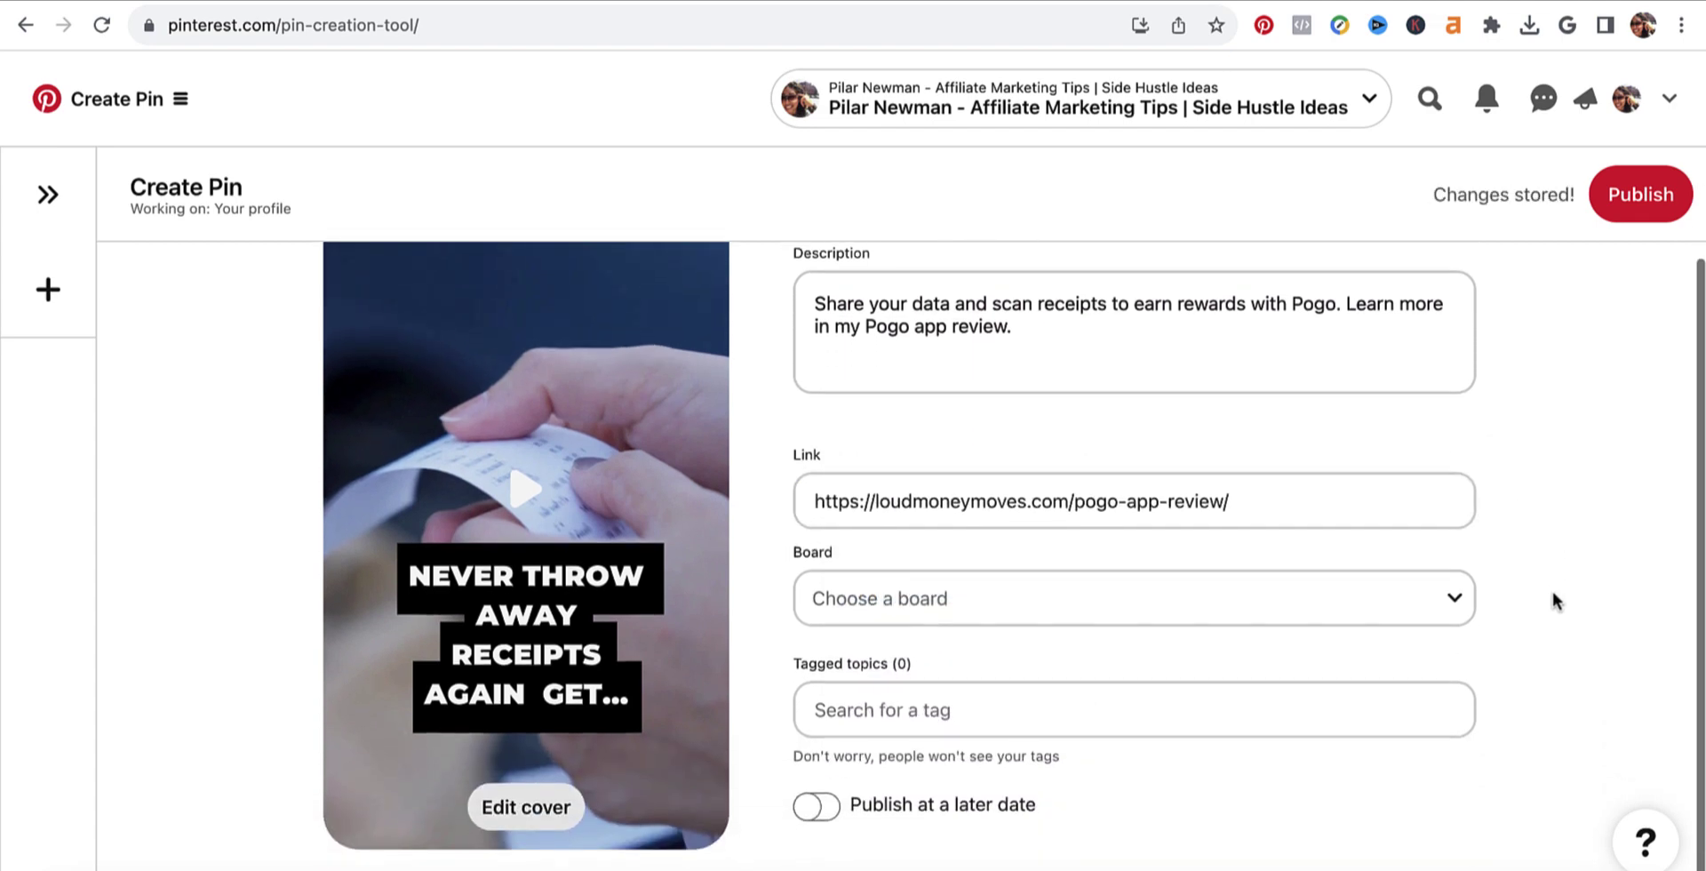
# - Assign the pin to the 'Best Money Making Apps that Pay You' board
pyautogui.click(1445, 602)
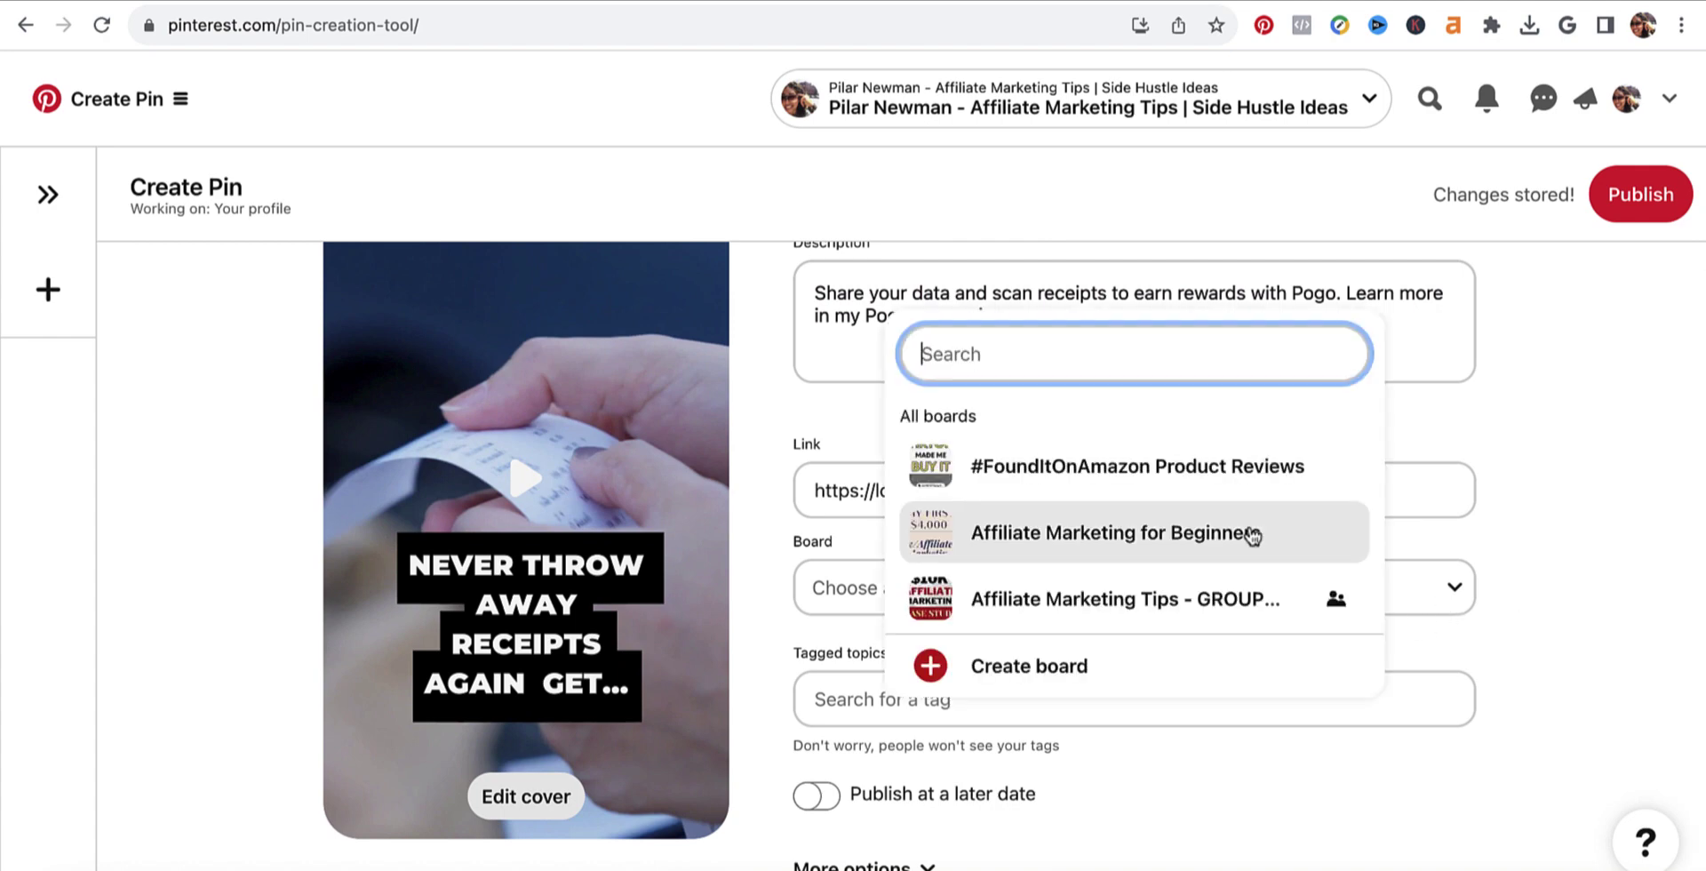
pyautogui.scroll(-5, 1168, 553)
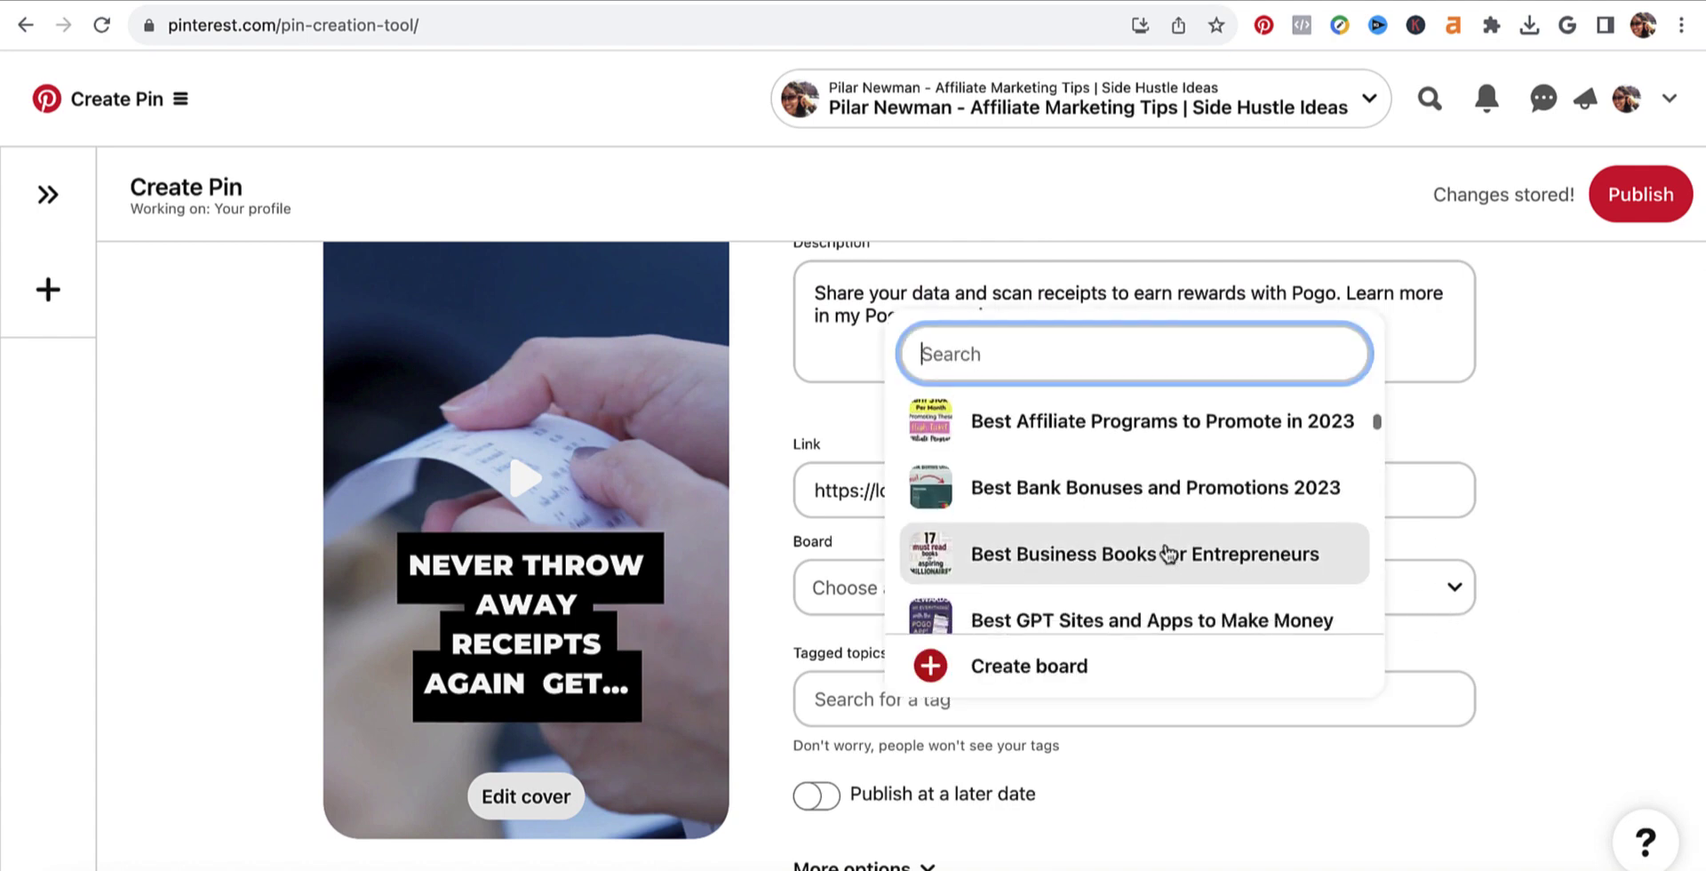
pyautogui.scroll(1, 1167, 553)
pyautogui.scroll(-2, 1168, 552)
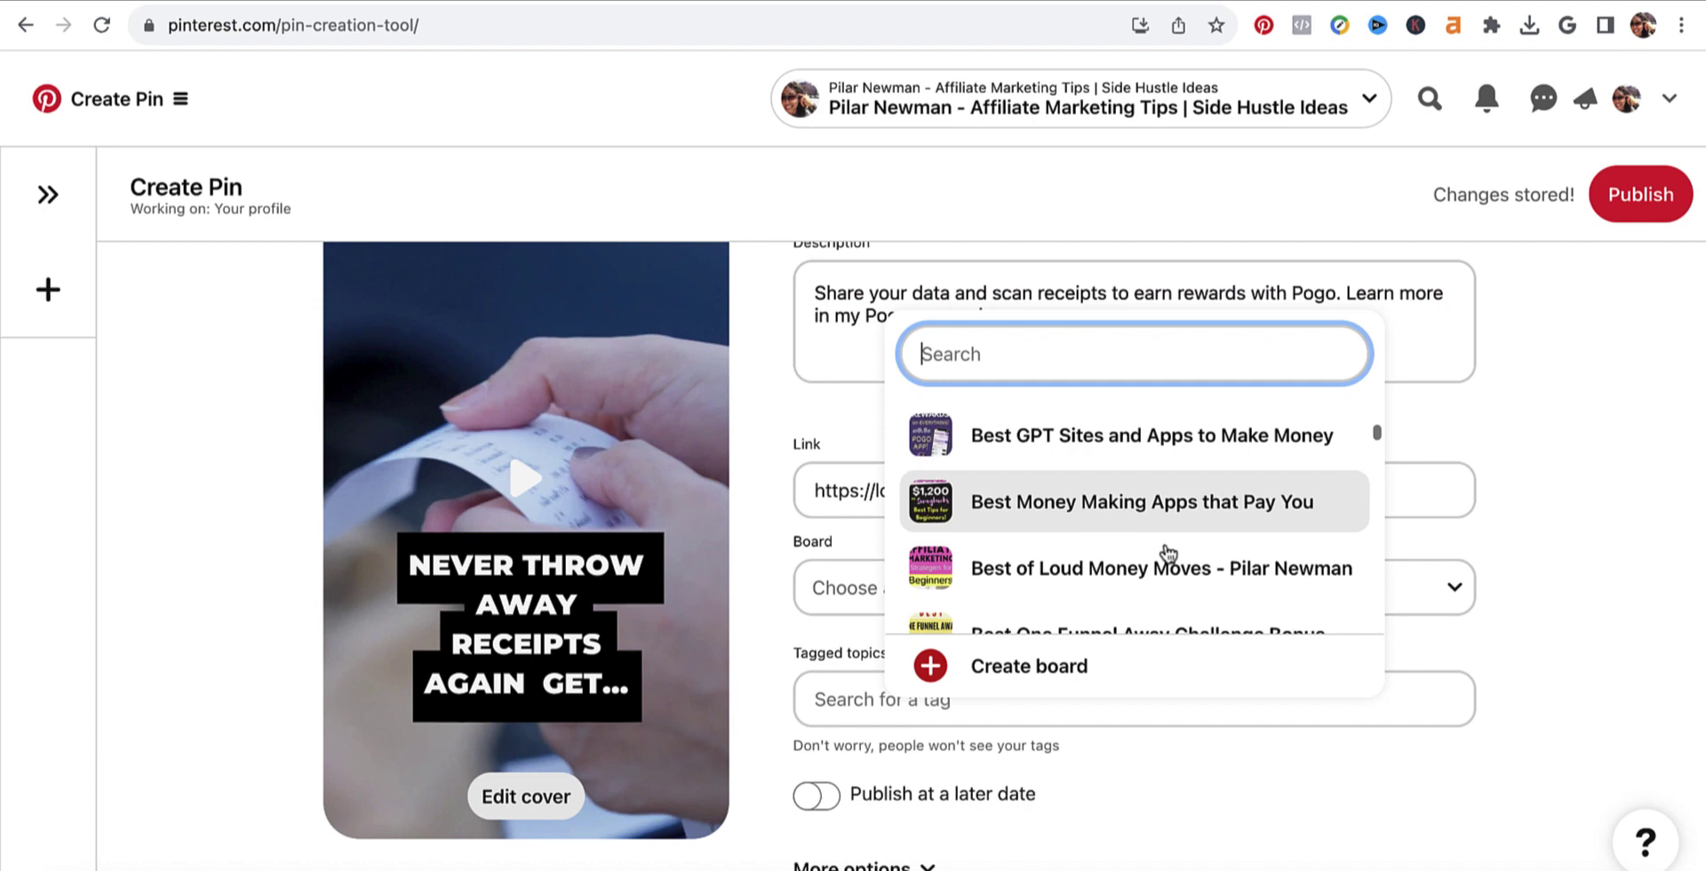
pyautogui.scroll(-1, 1168, 553)
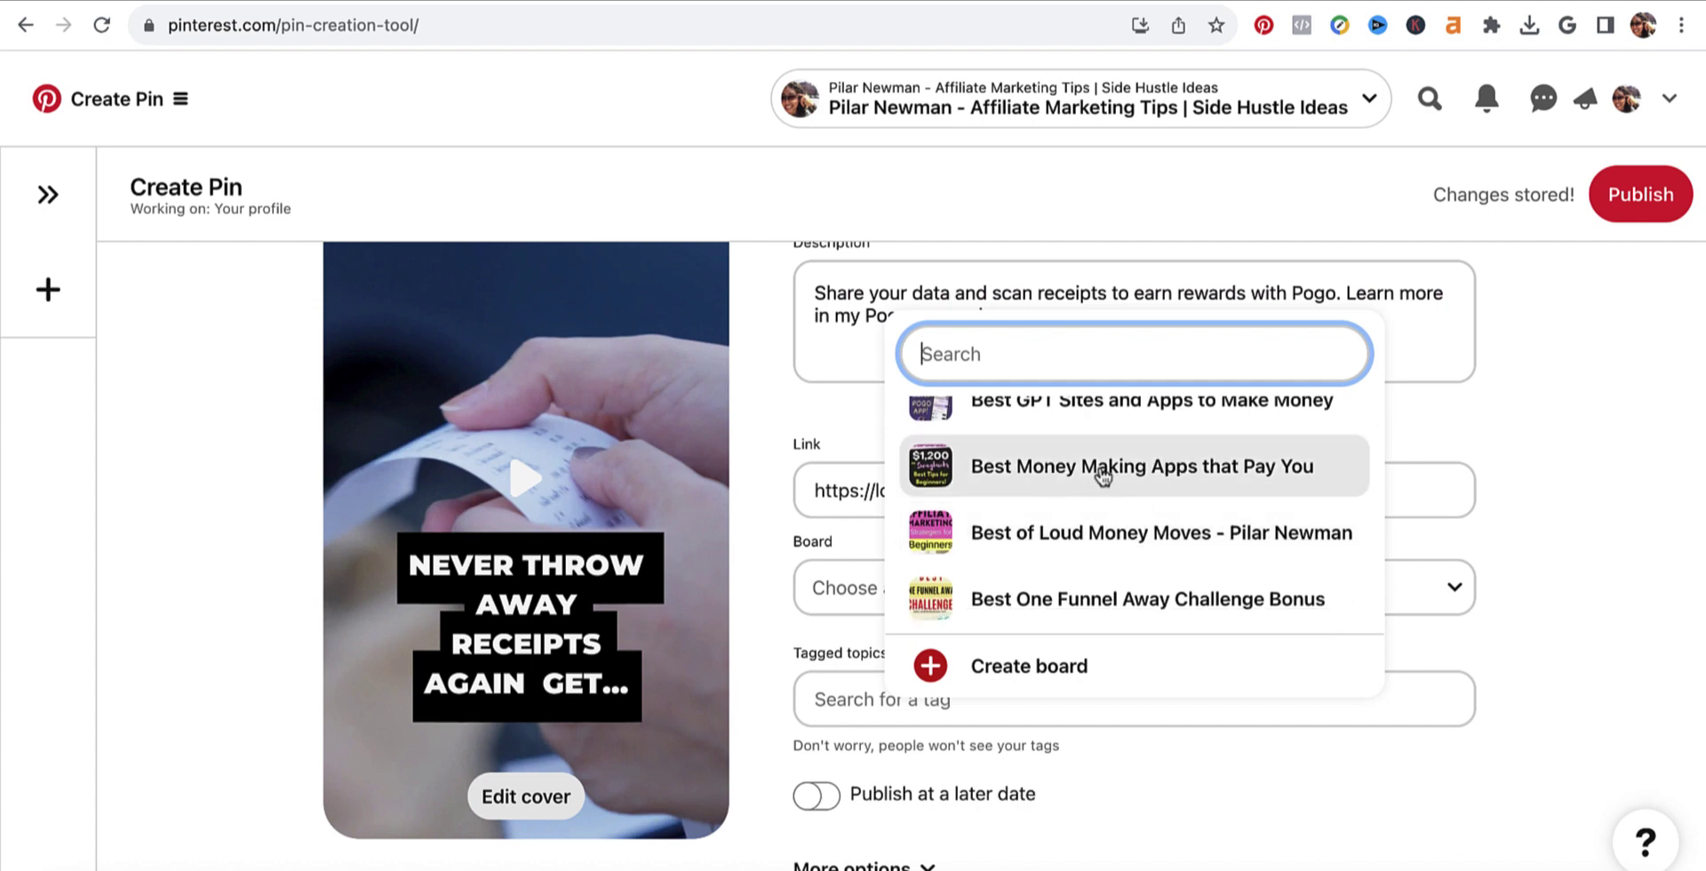
pyautogui.click(1064, 498)
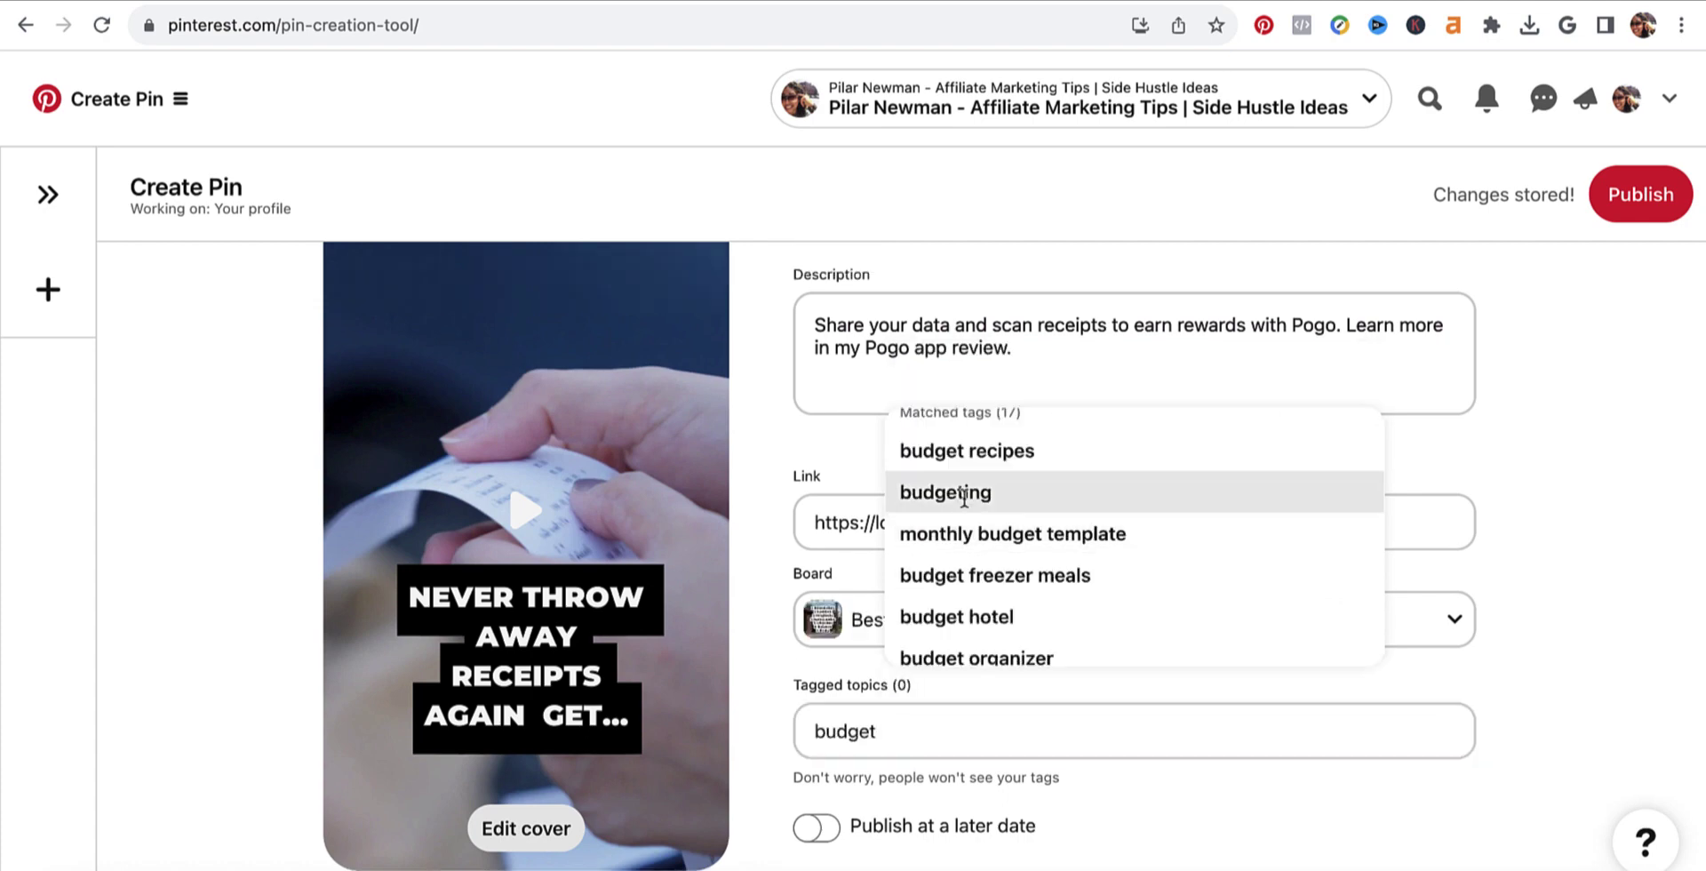
# - Search 'money' and add the Money Maker and Money Savers tags
pyautogui.click(1063, 492)
pyautogui.write('money')
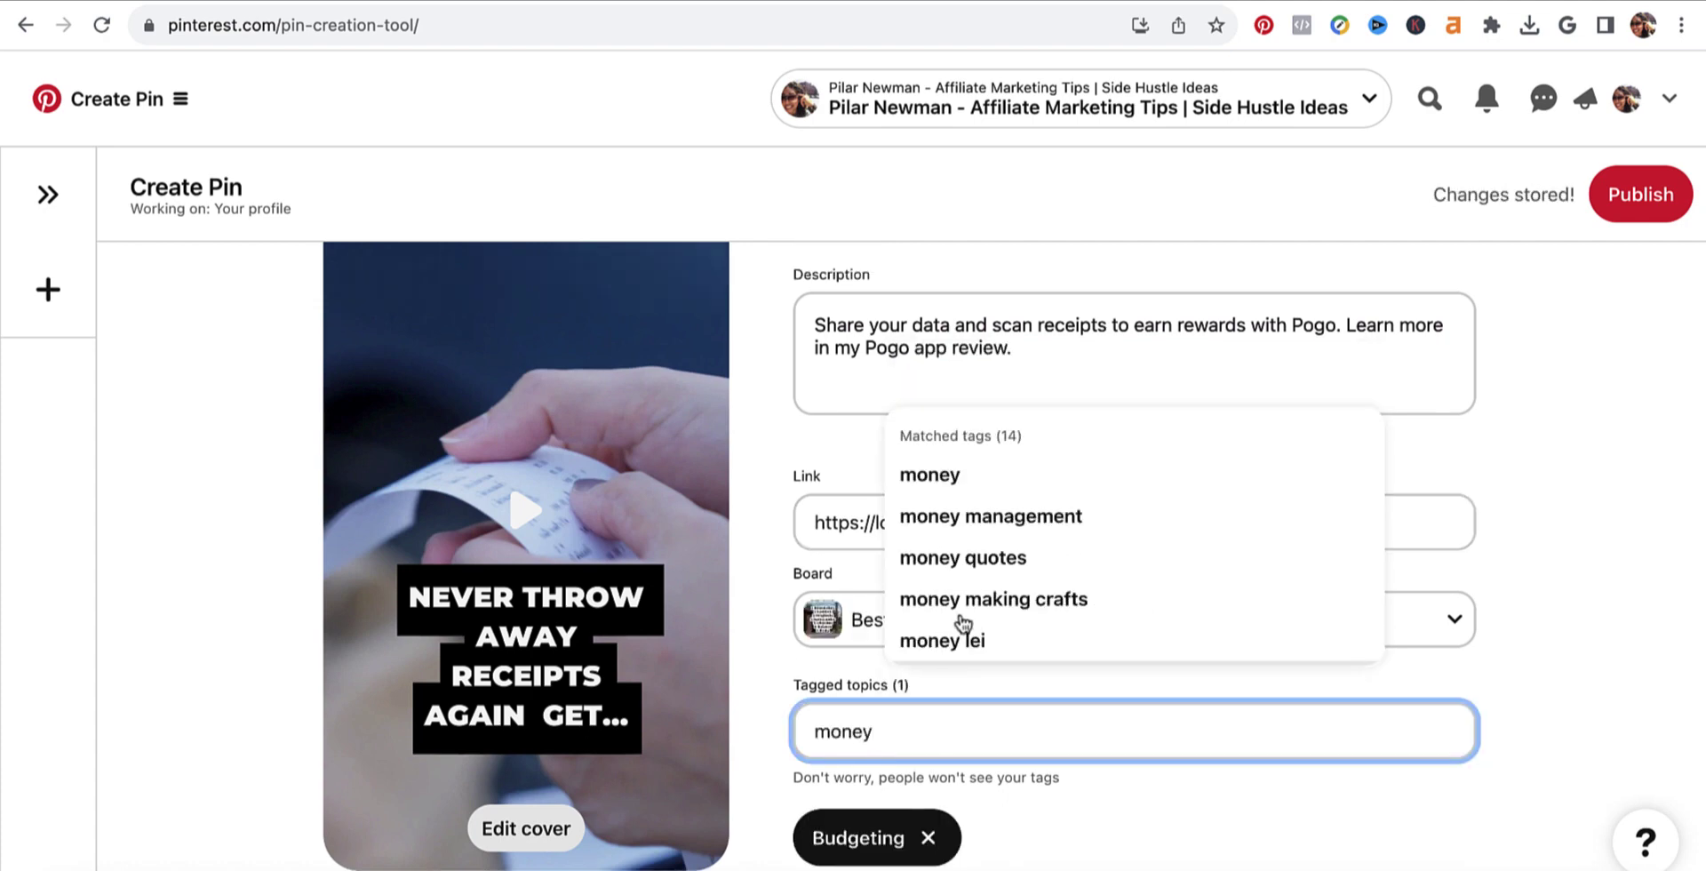
pyautogui.scroll(-1, 973, 598)
pyautogui.scroll(-3, 974, 598)
pyautogui.scroll(5, 973, 597)
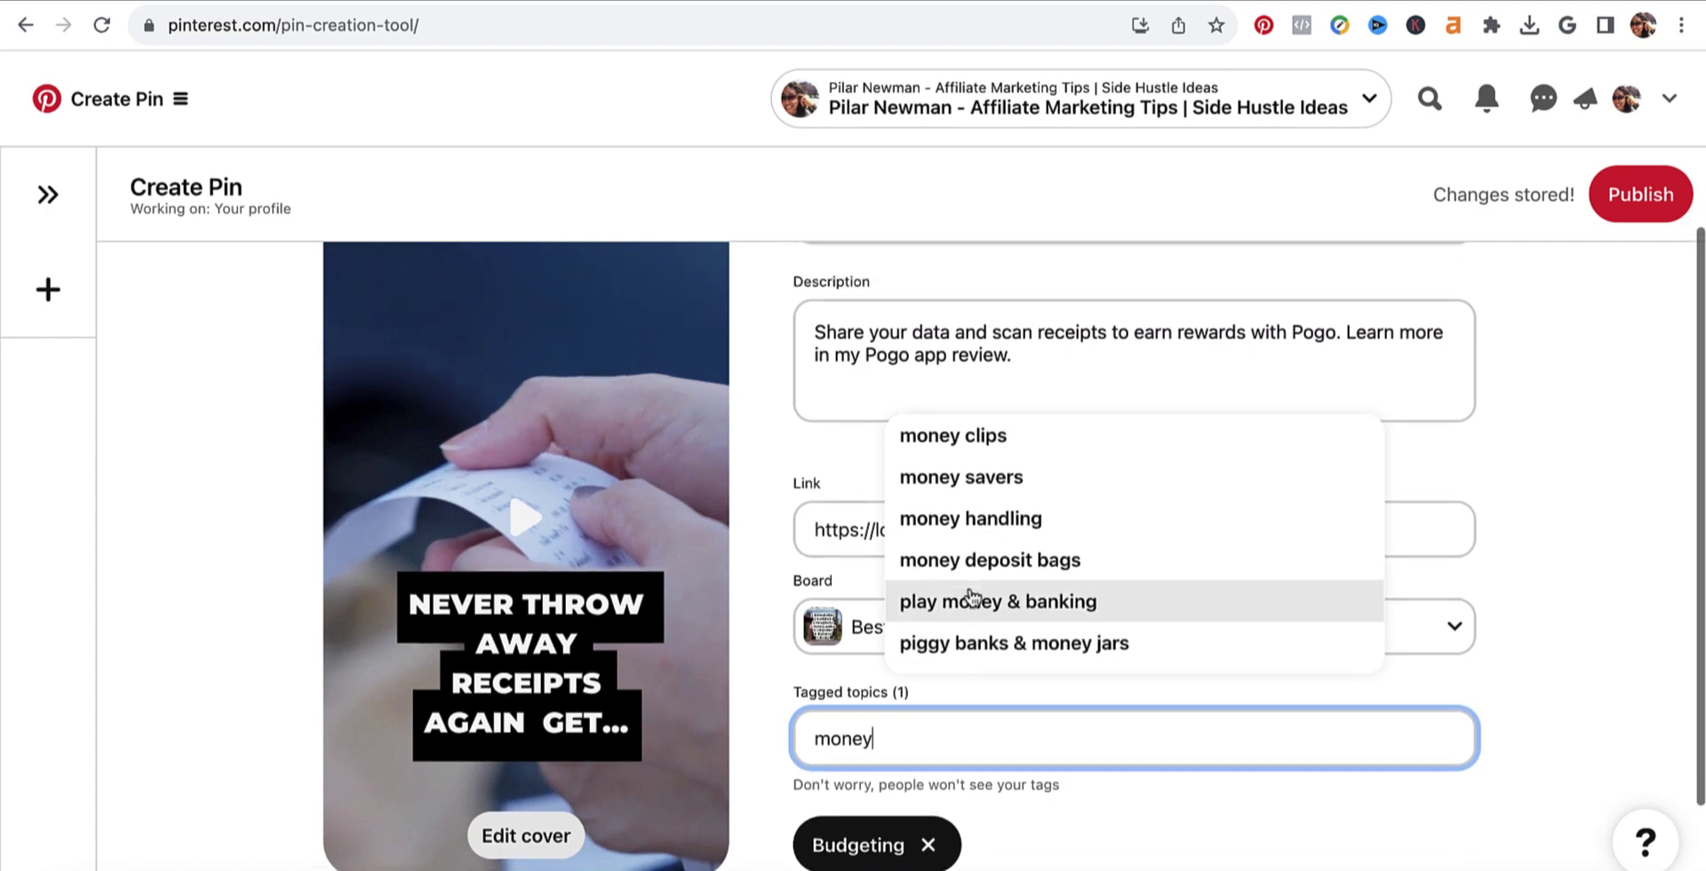
pyautogui.scroll(-3, 973, 597)
pyautogui.click(933, 544)
pyautogui.write('money')
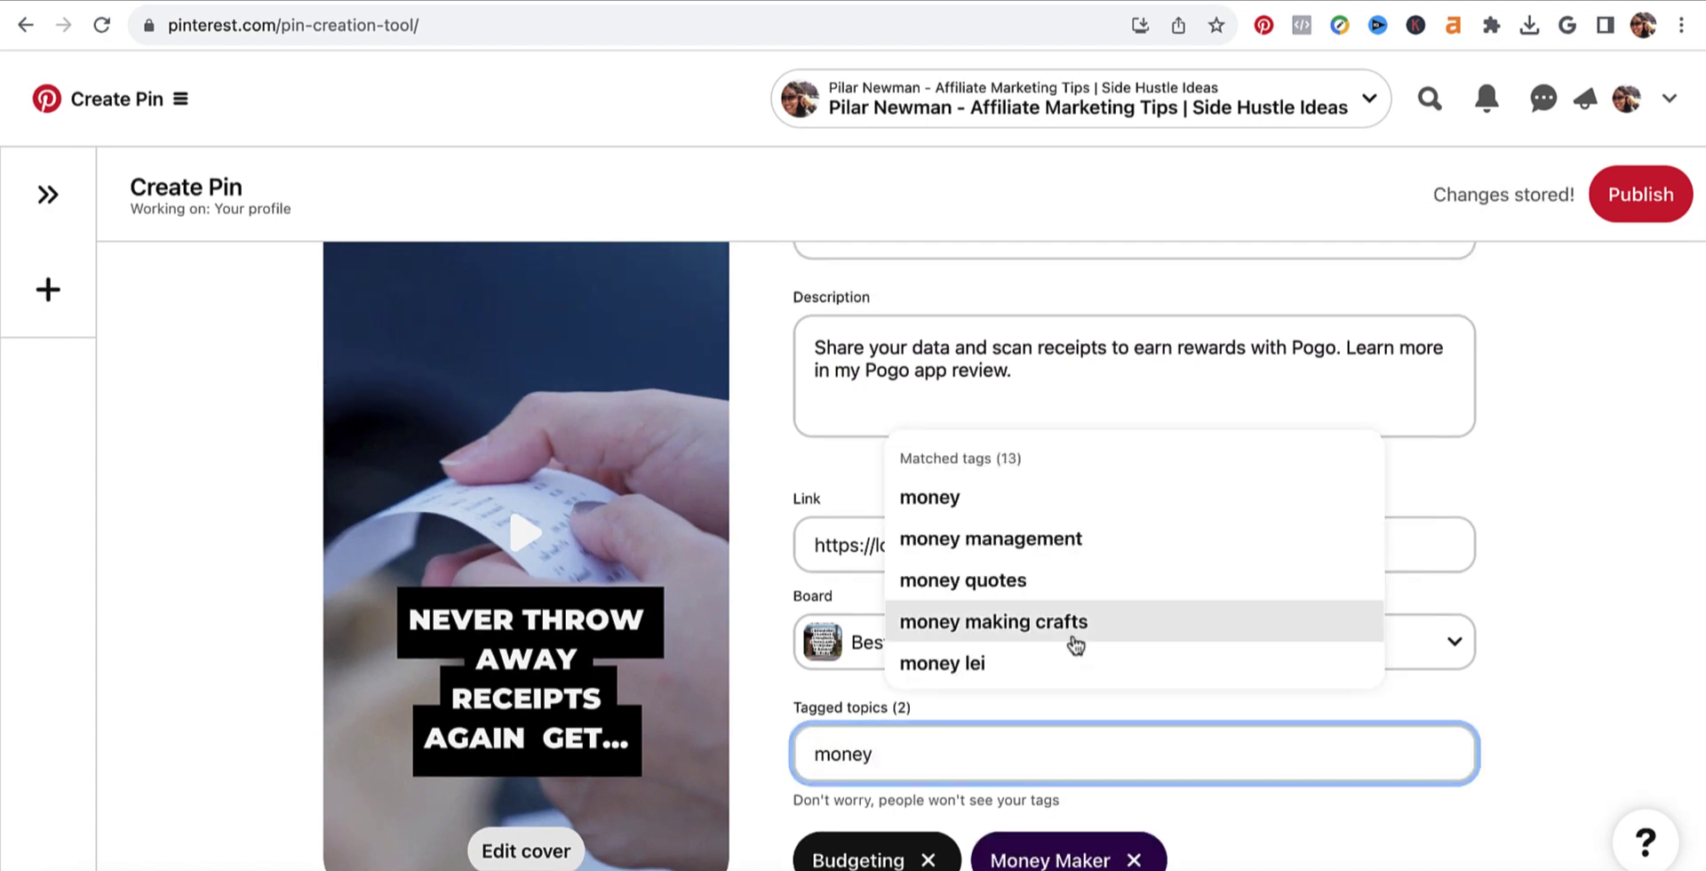
pyautogui.scroll(-1, 1064, 645)
pyautogui.scroll(-3, 1065, 645)
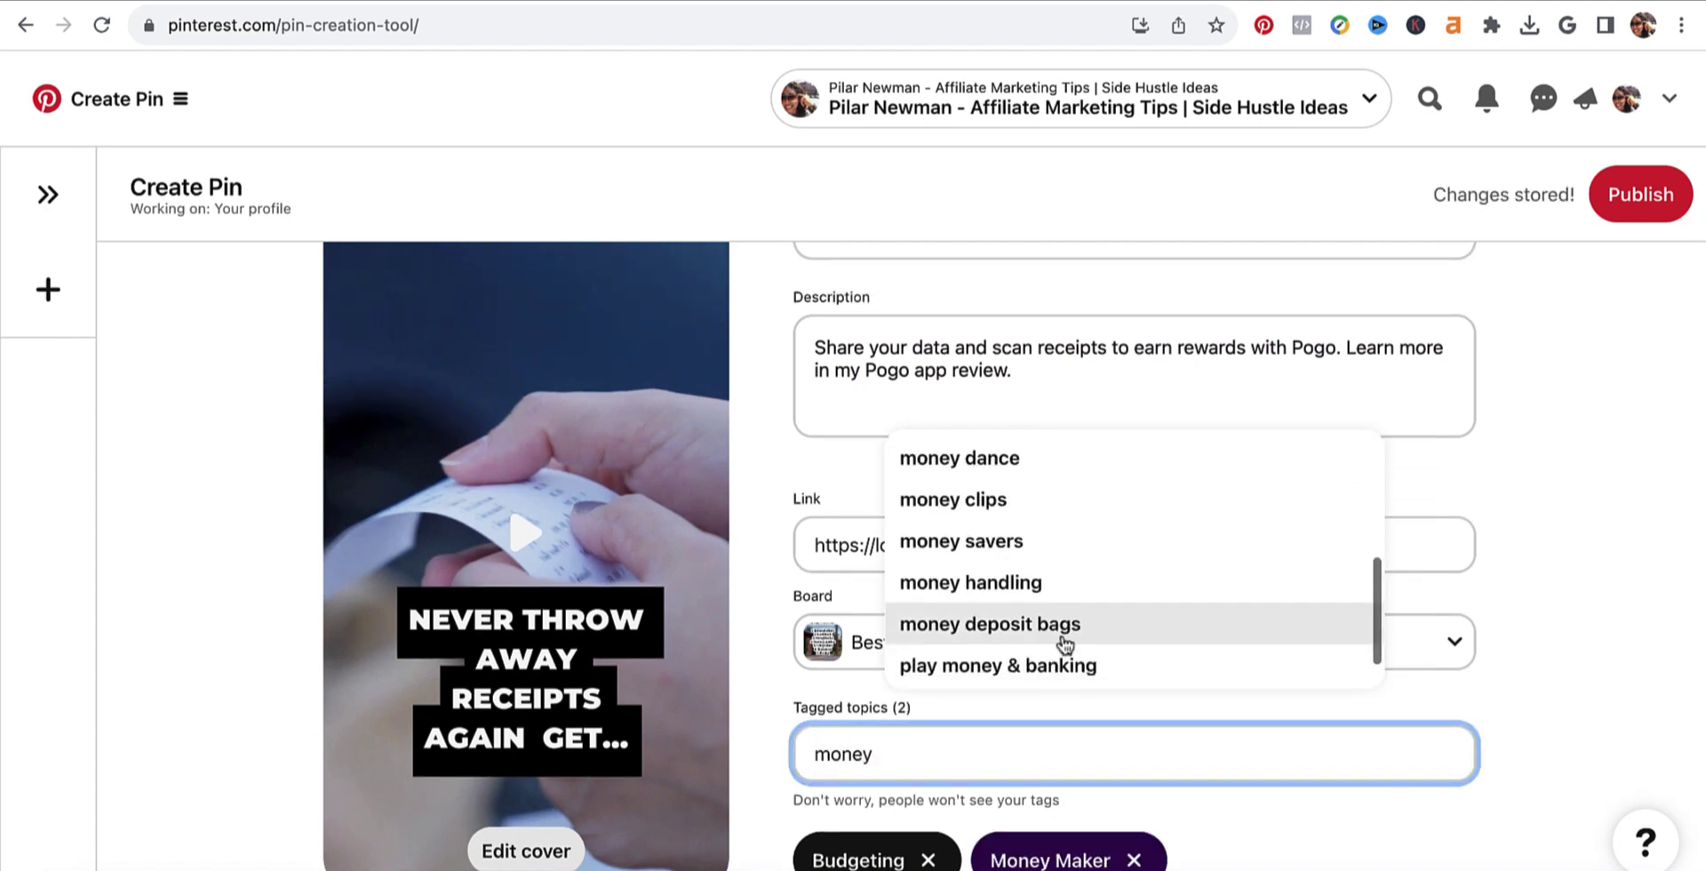
pyautogui.click(1022, 543)
# - Try tag searches for 'receipt' and 'shop', then clear the unfinished search
pyautogui.scroll(-1, 1564, 675)
pyautogui.scroll(-2, 1322, 708)
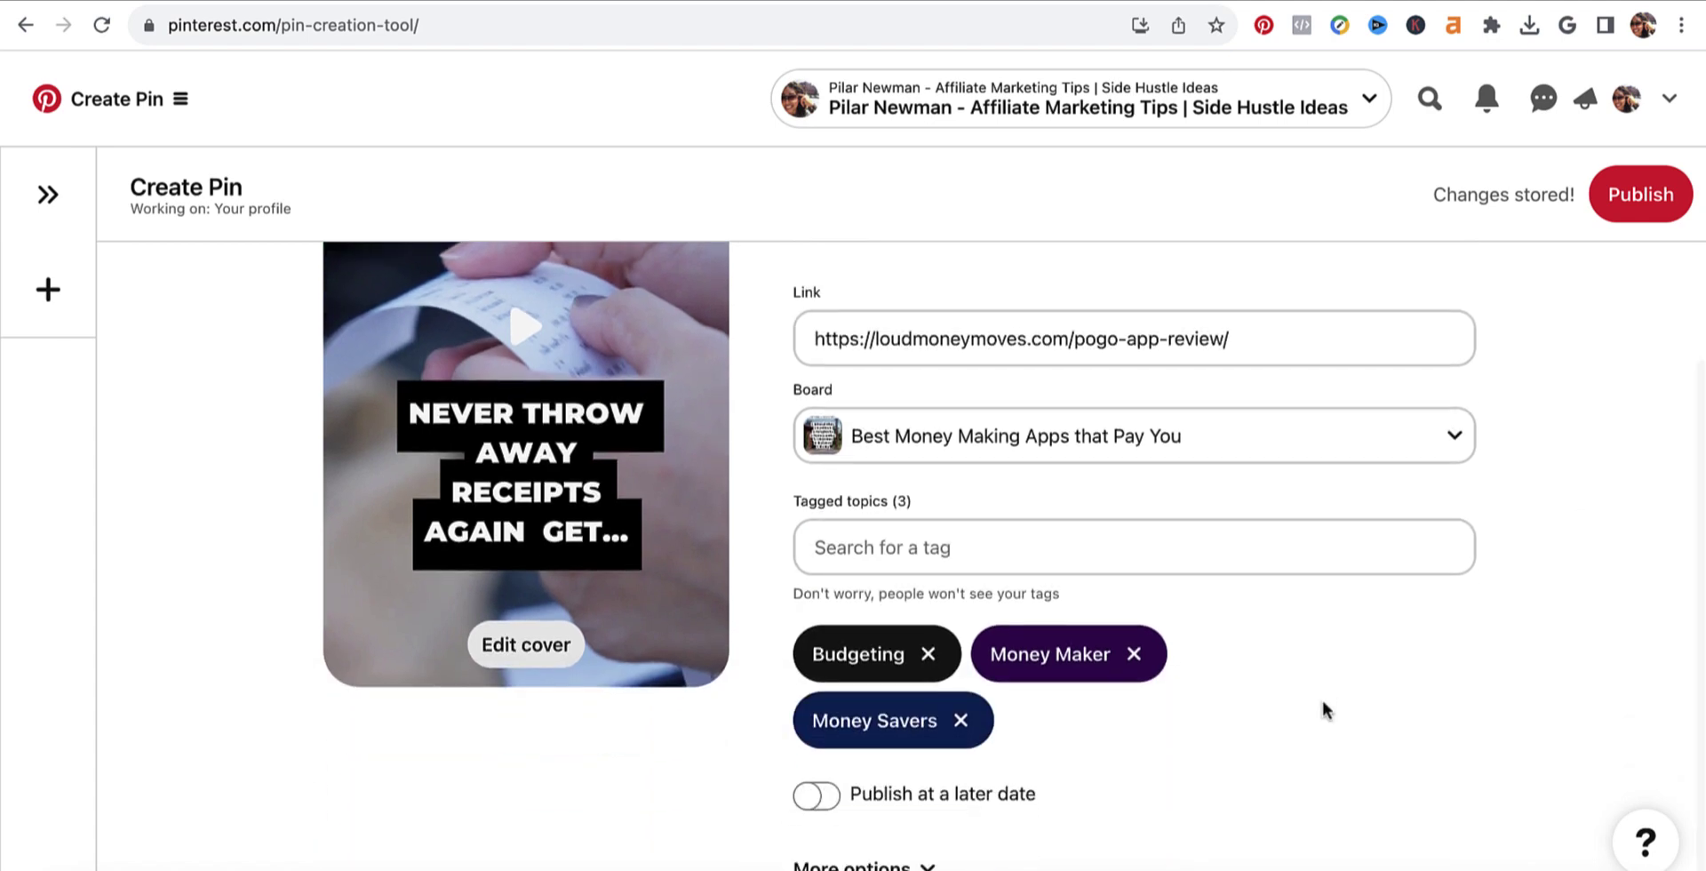
pyautogui.scroll(3, 1324, 708)
pyautogui.scroll(-3, 1244, 693)
pyautogui.click(853, 582)
pyautogui.write('receipt')
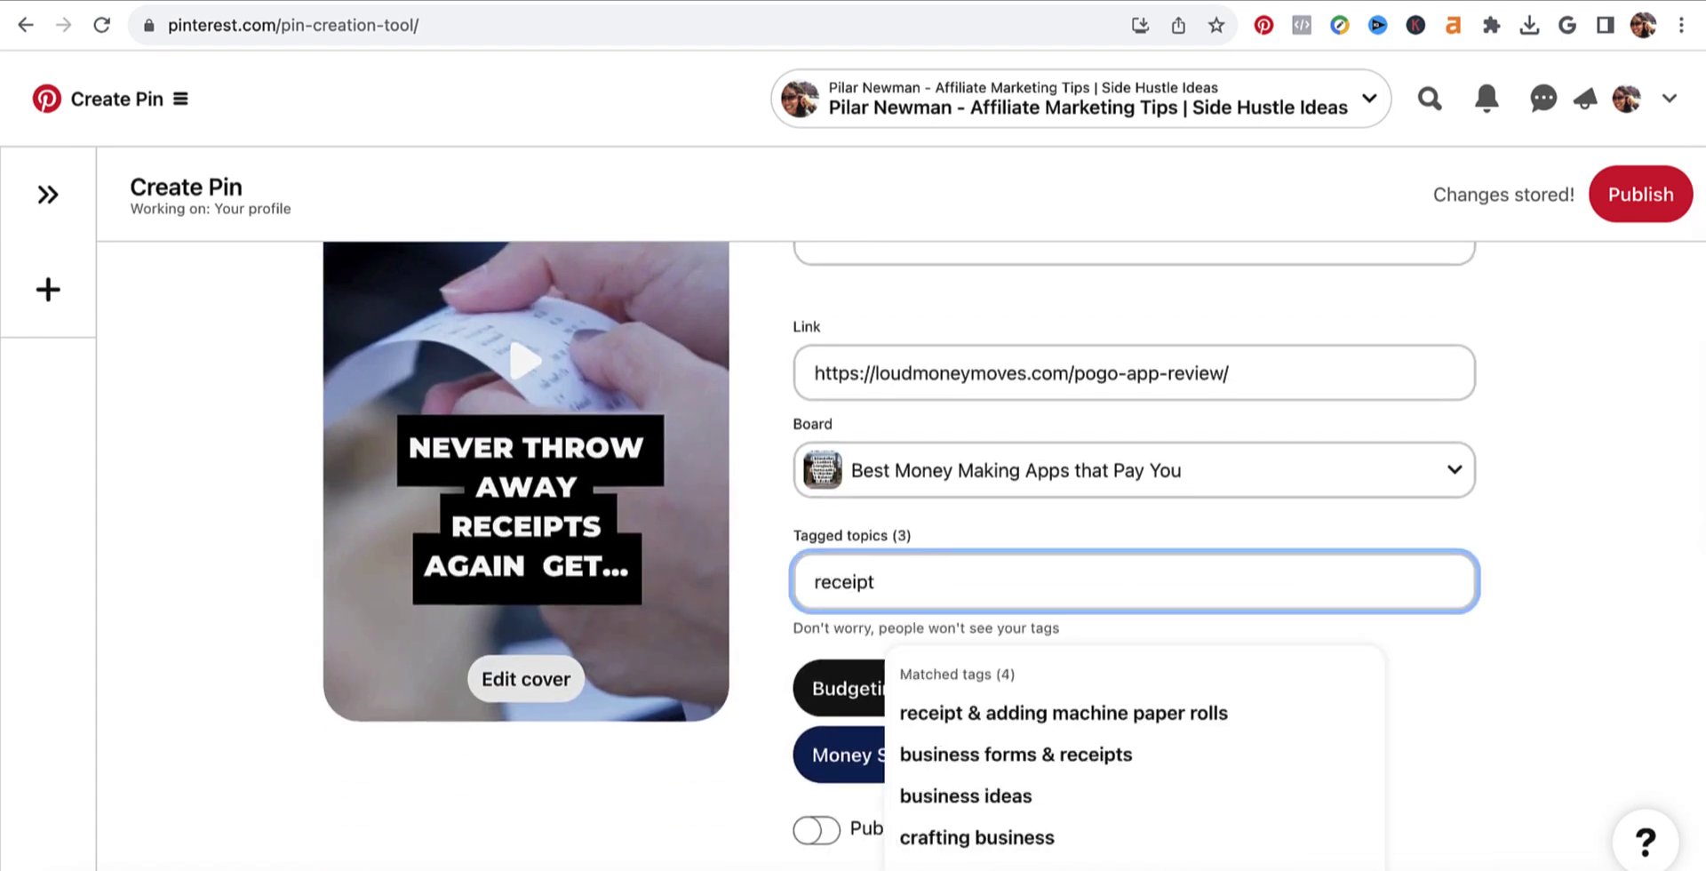
pyautogui.doubleClick(867, 584)
pyautogui.write('shoppi')
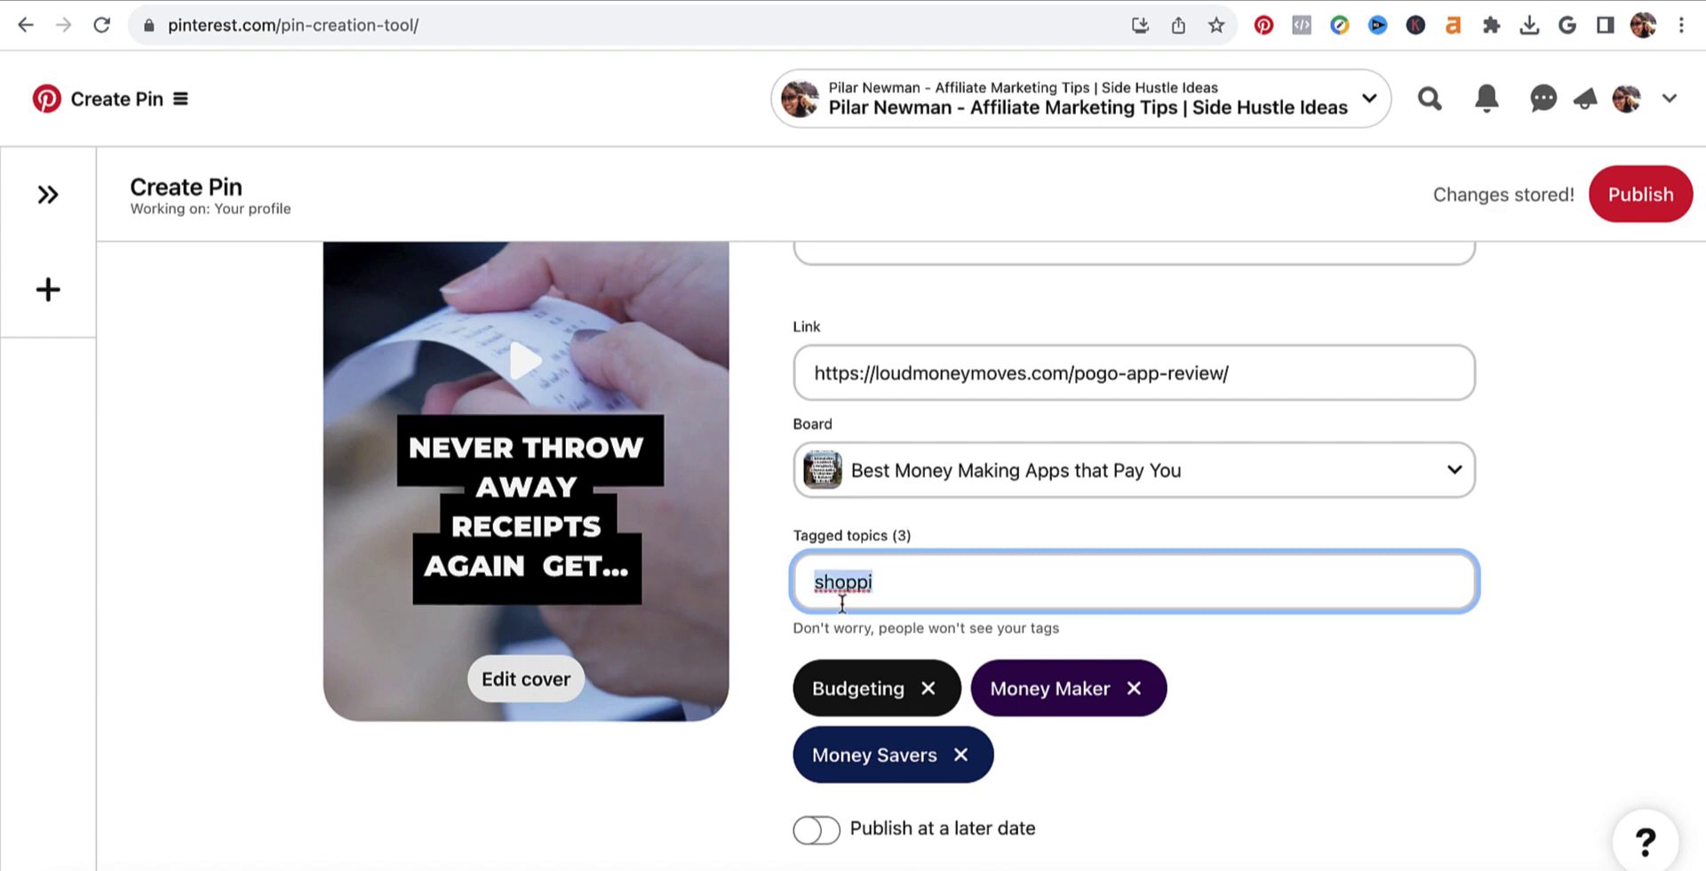
pyautogui.press('BackSpace')
pyautogui.scroll(-1, 1489, 696)
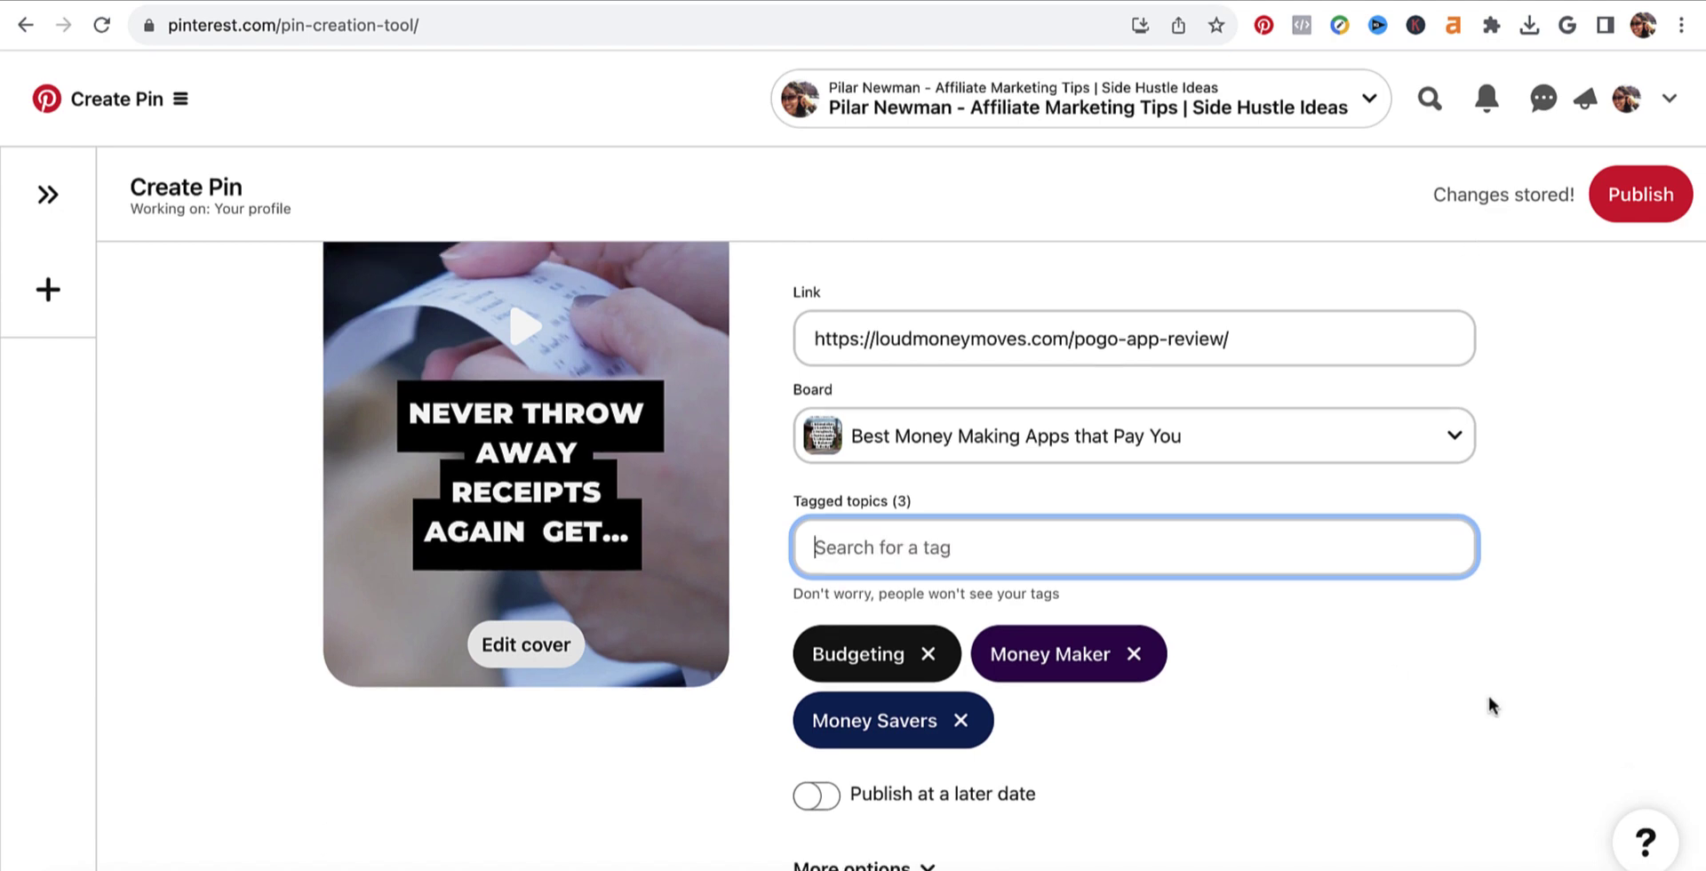
# - Turn Publish at a later date on and back off, and expand More options
pyautogui.click(816, 796)
pyautogui.scroll(-2, 1183, 762)
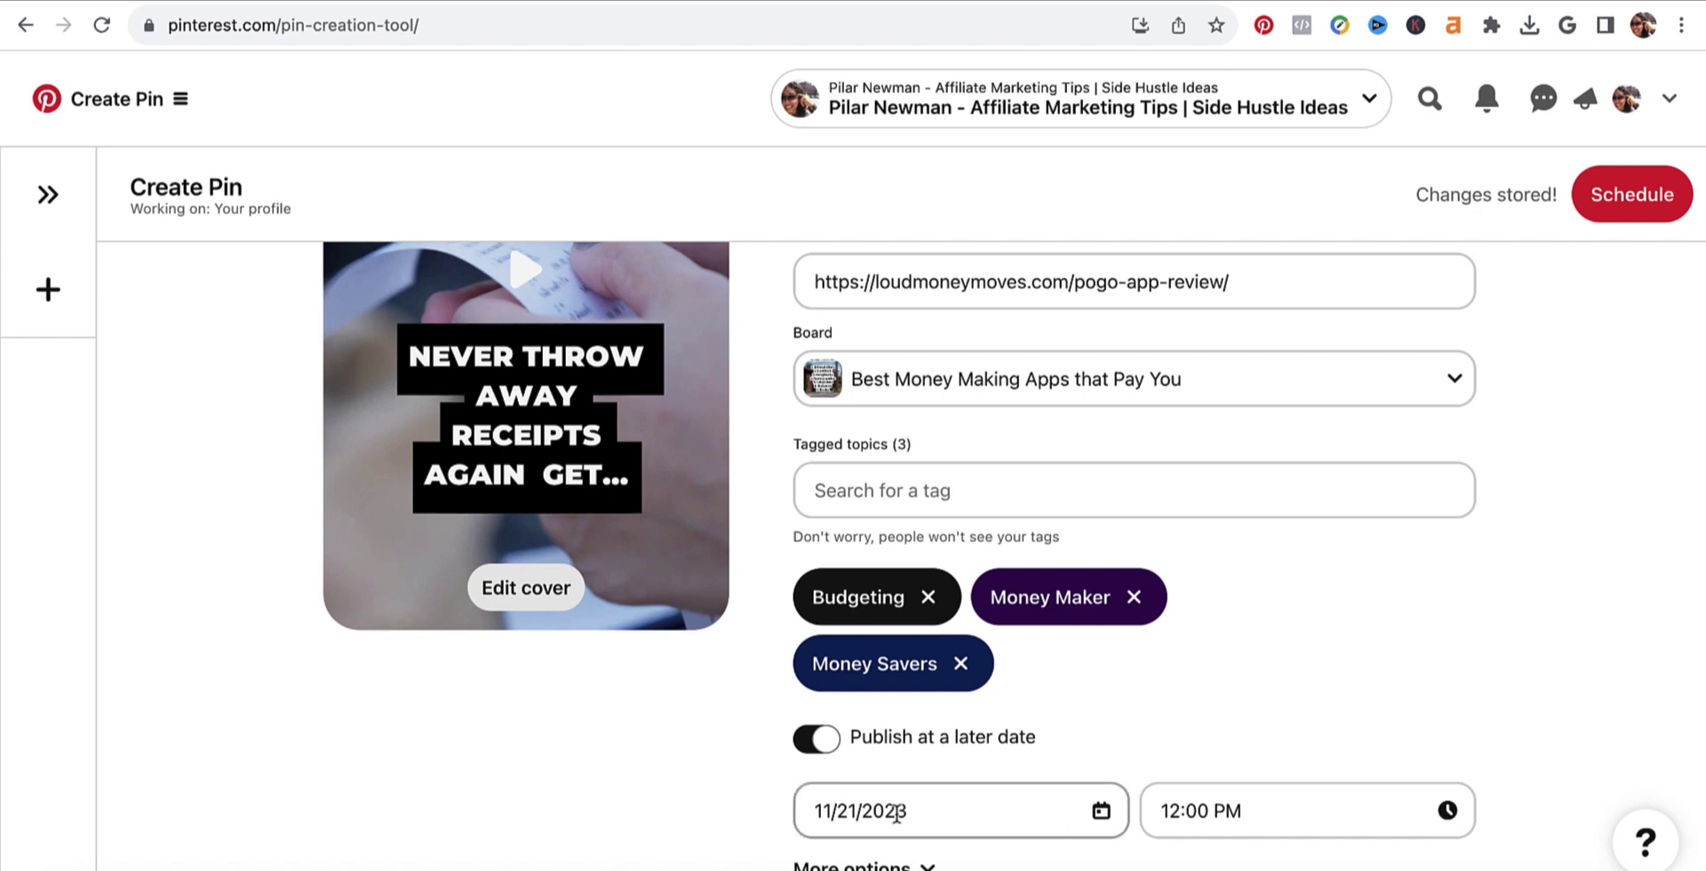
pyautogui.click(927, 867)
pyautogui.scroll(-2, 915, 800)
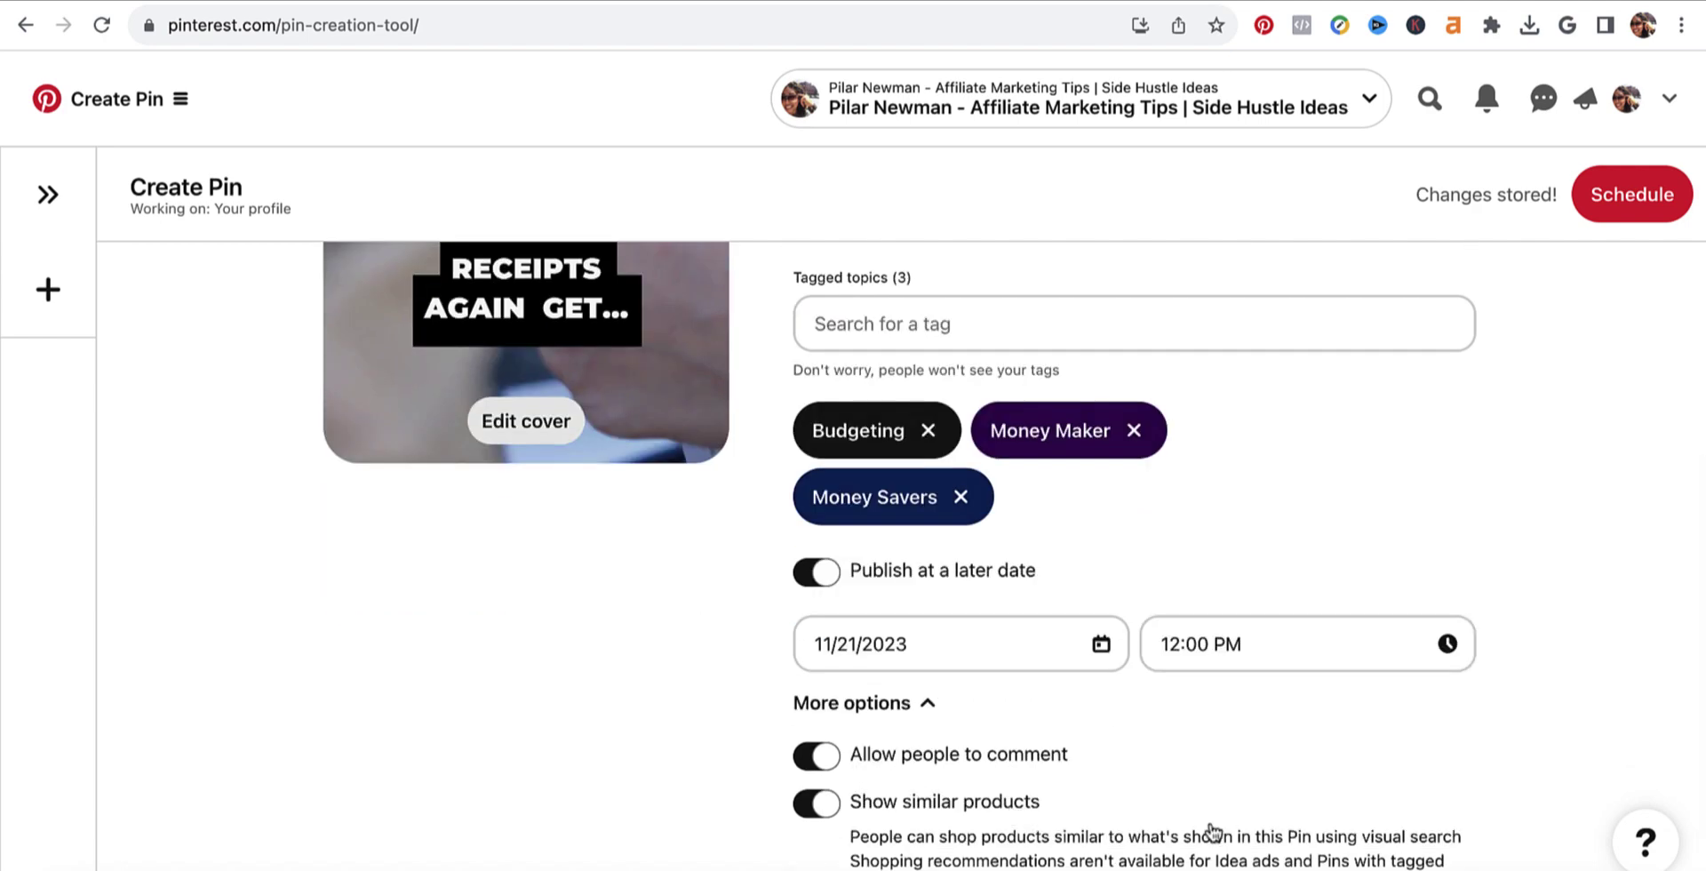
pyautogui.click(822, 573)
pyautogui.scroll(5, 1298, 657)
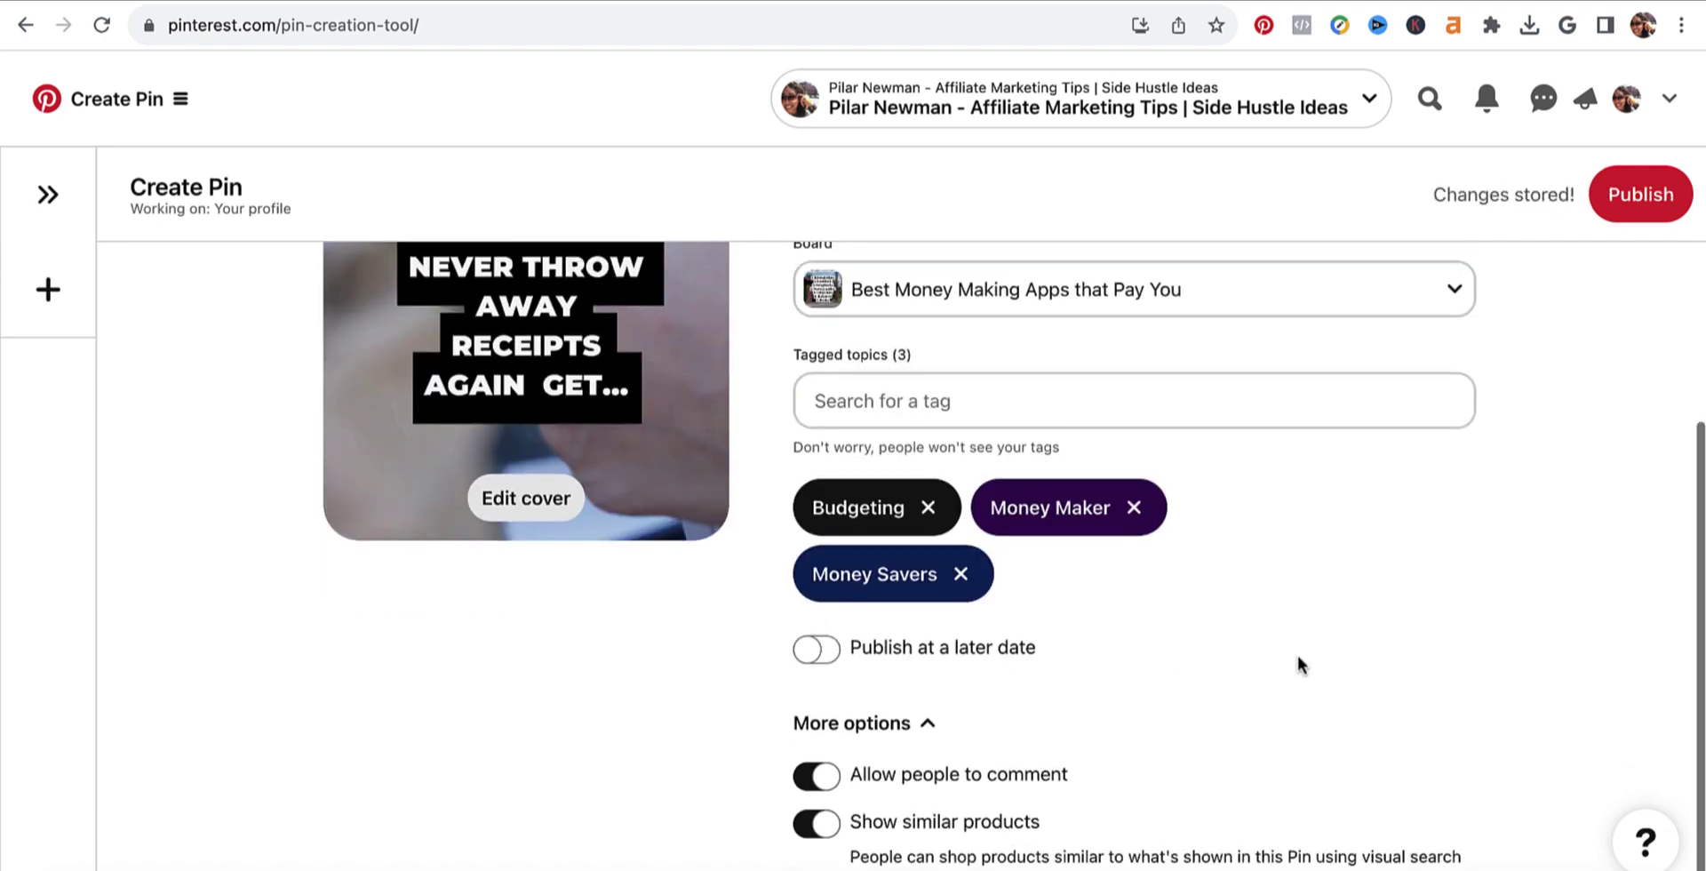
pyautogui.scroll(-3, 1255, 545)
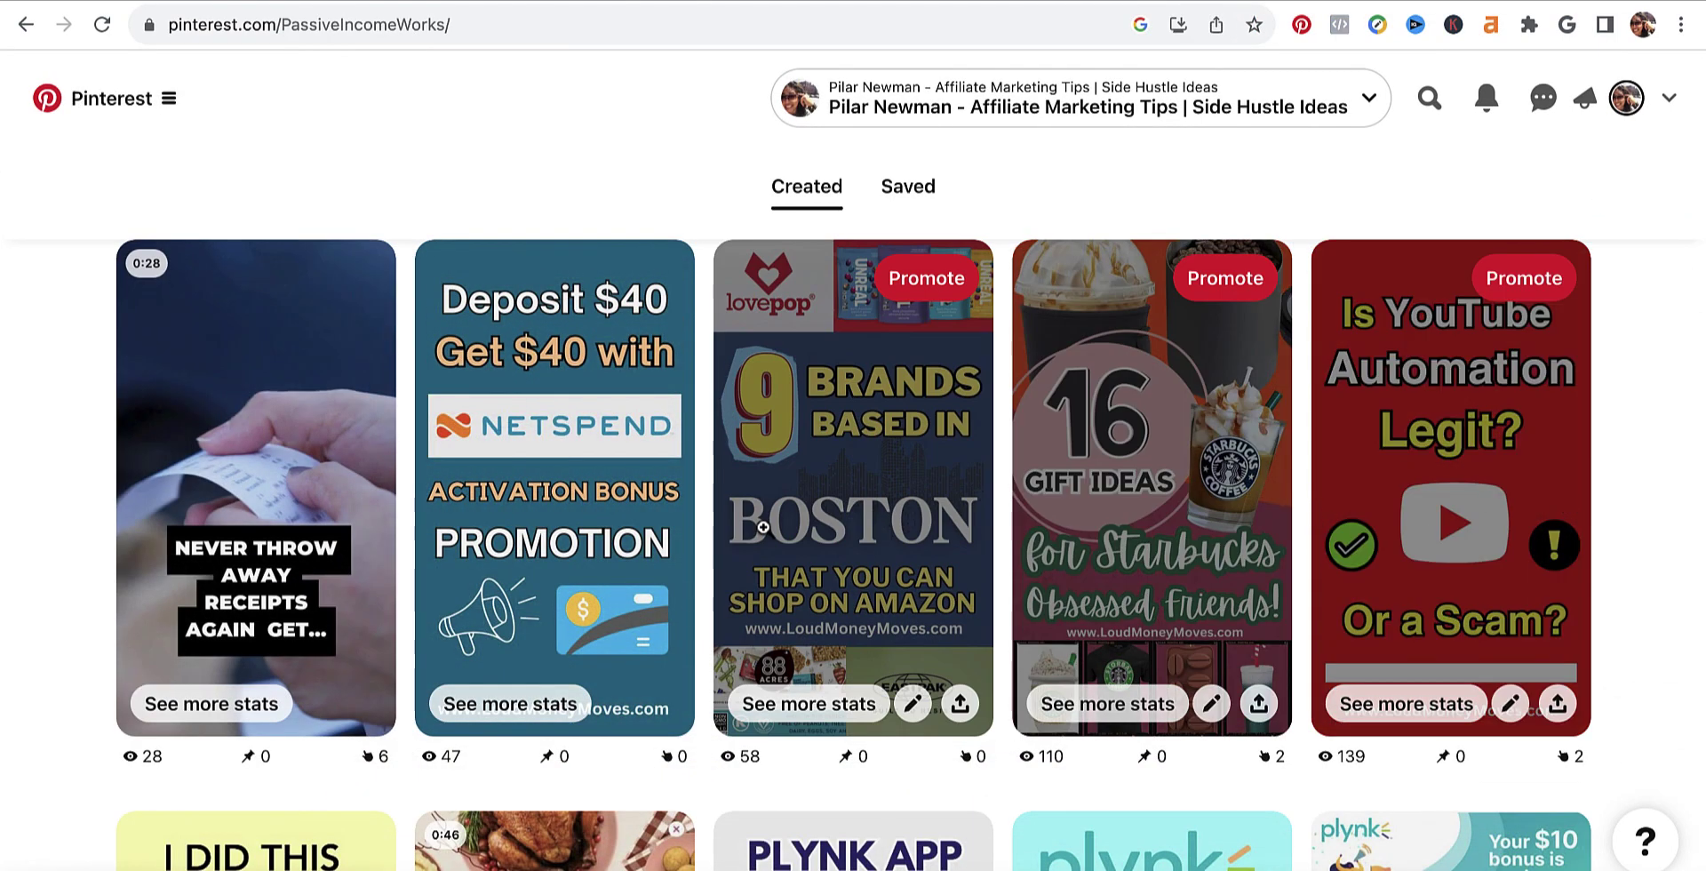
# - Open the 'Never throw away receipts' video pin from the Created grid
pyautogui.click(258, 508)
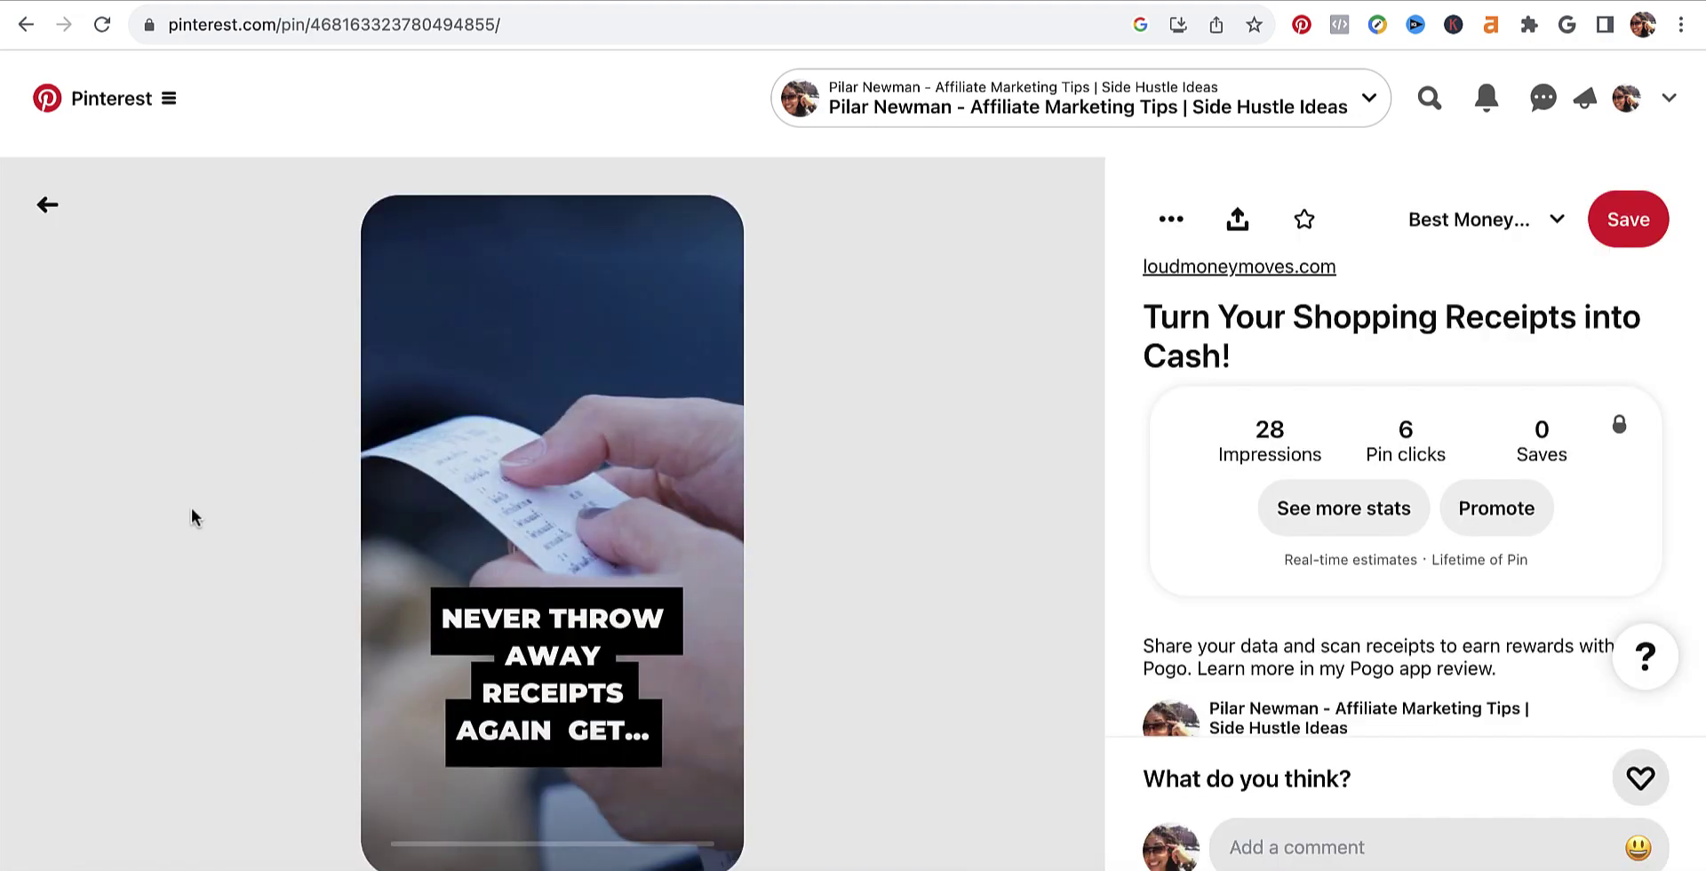